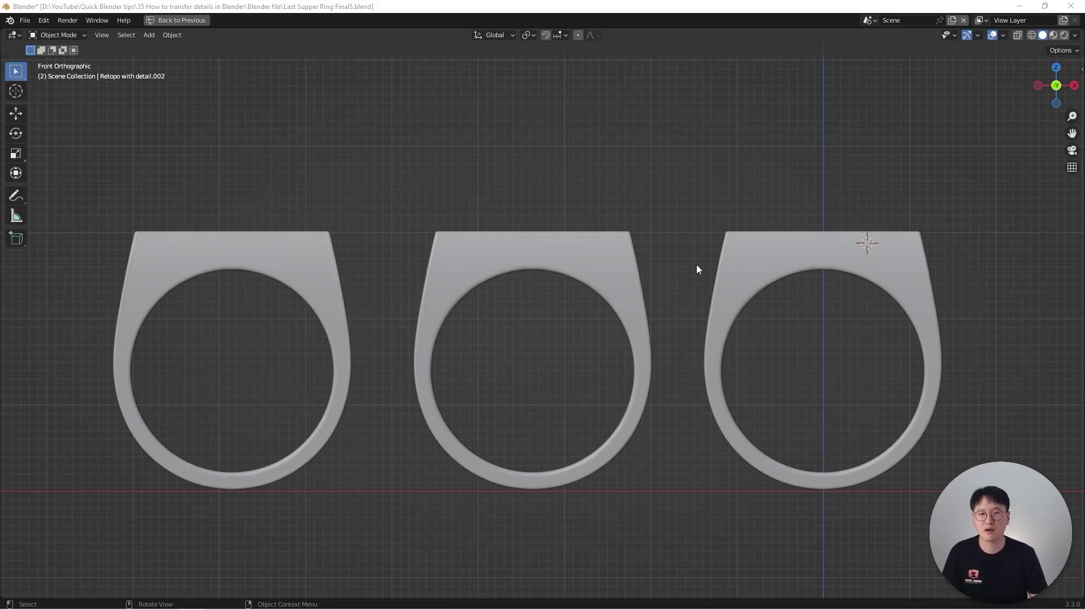
Examine the carved relief on the Original ring in the orthographic top view
middle_click_drag(694, 262, 701, 239, "shift")
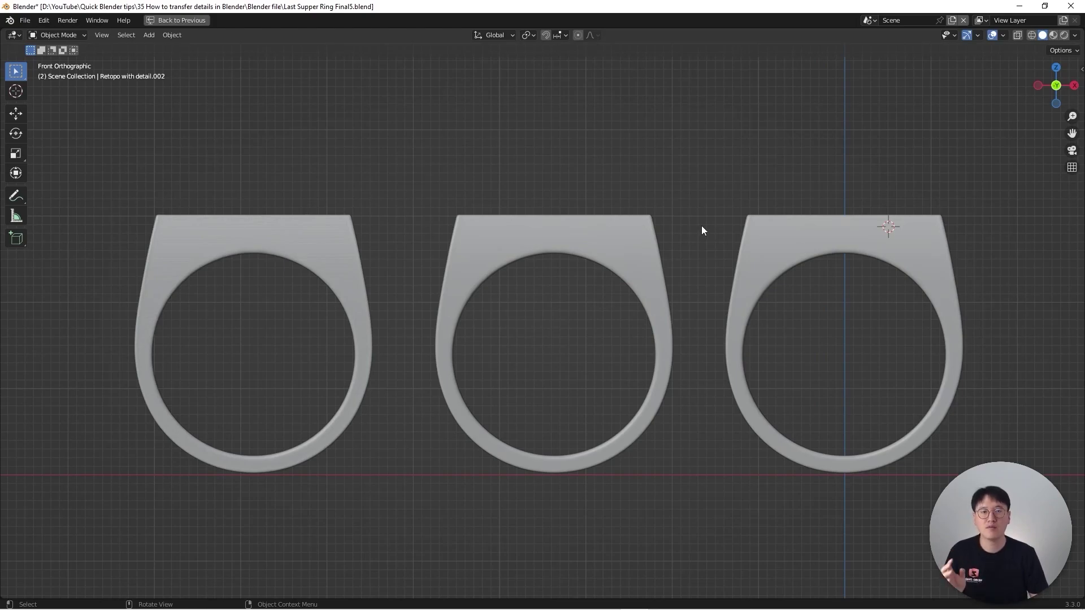
key("KP_7")
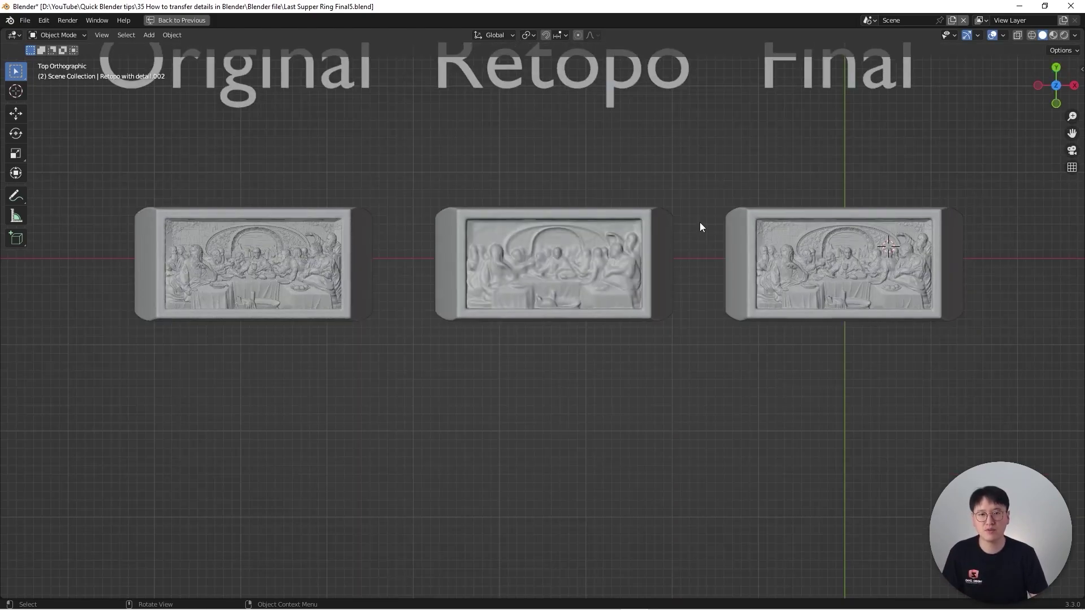
scroll(700, 222, "down", 2)
middle_click_drag(685, 245, 683, 285, "shift")
scroll(425, 315, "up", 3)
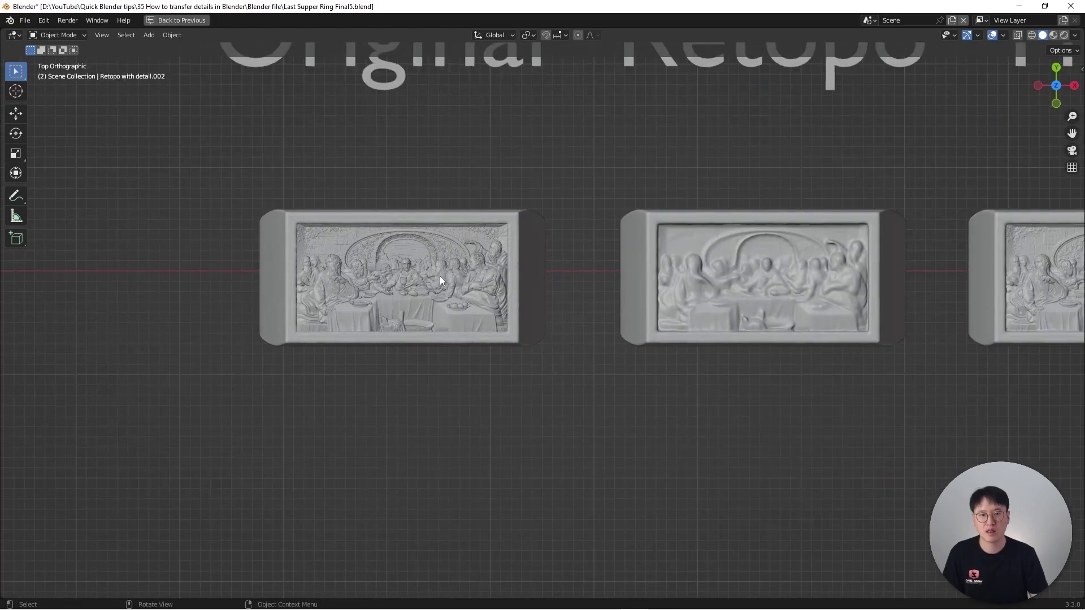
scroll(422, 284, "up", 3)
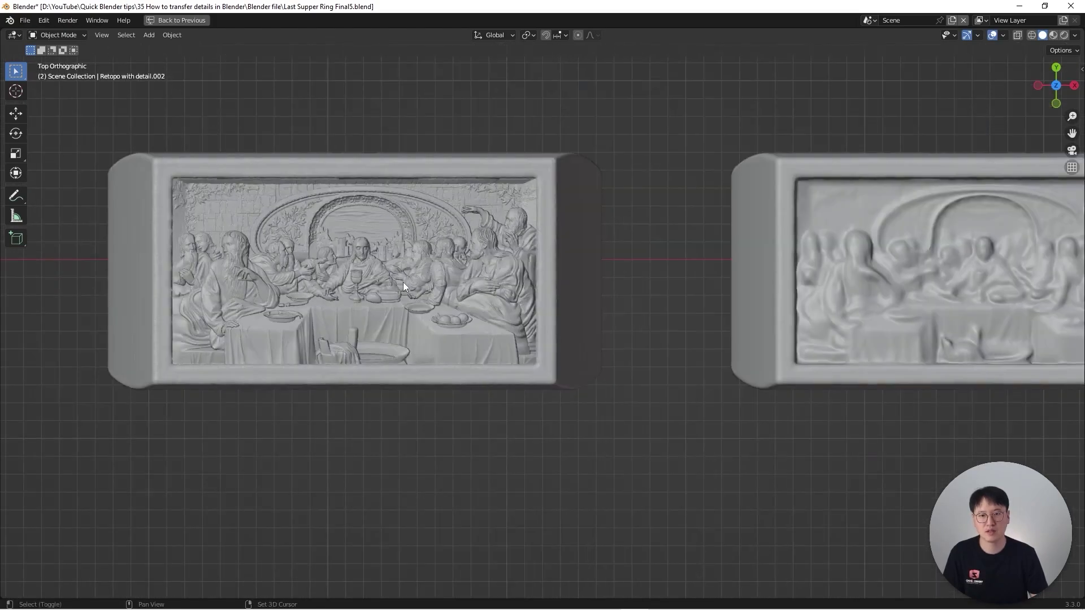
middle_click_drag(401, 286, 374, 331, "shift")
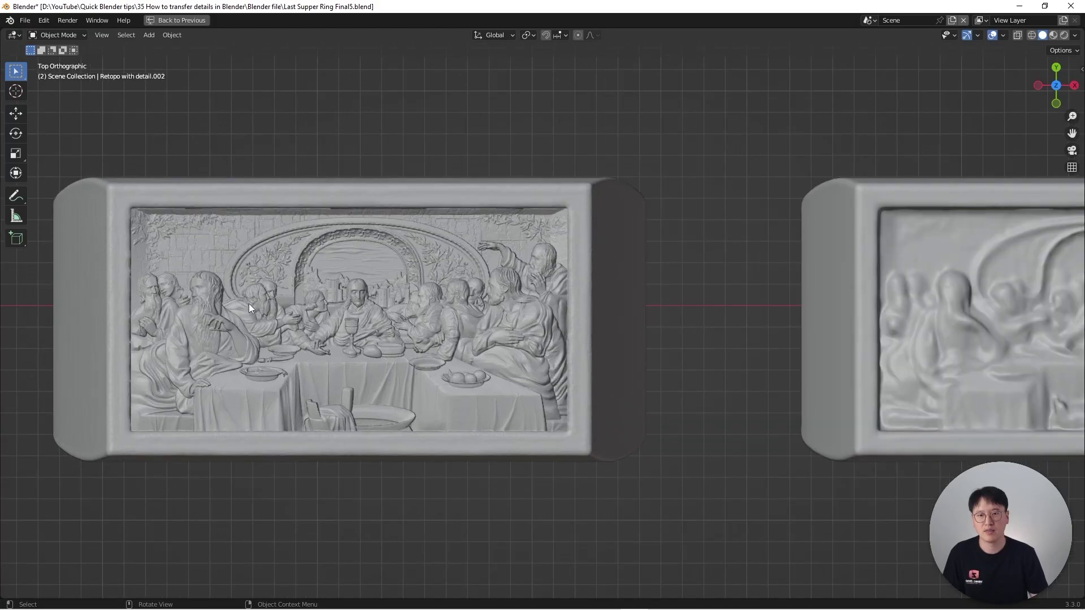
scroll(249, 304, "down", 4)
middle_click_drag(282, 280, 340, 346, "shift")
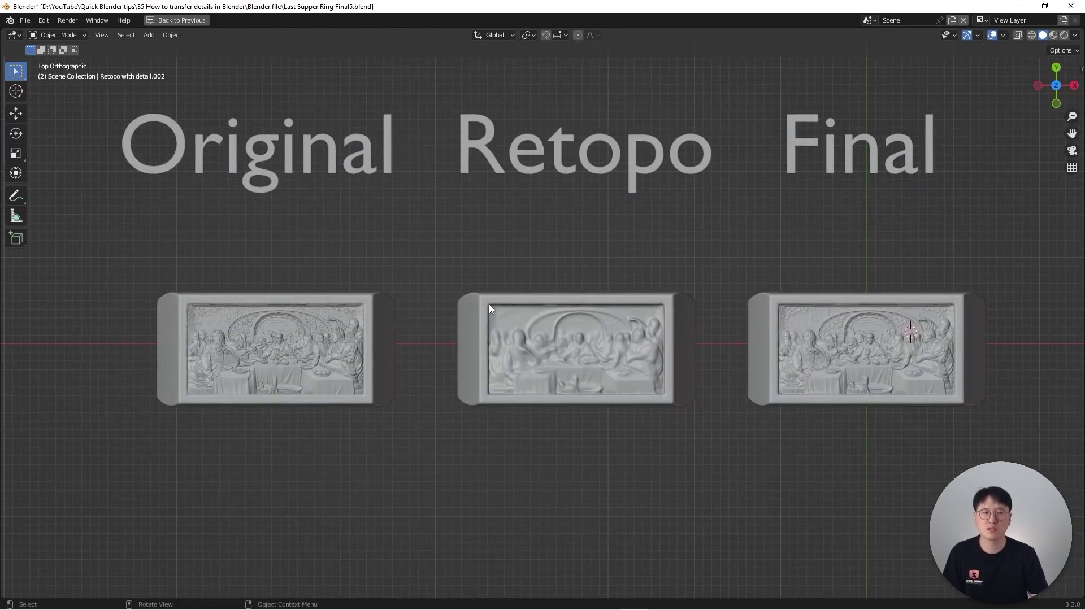
Compare the reliefs of the Retopo and Final rings with the Original ring from above
scroll(530, 339, "up", 5)
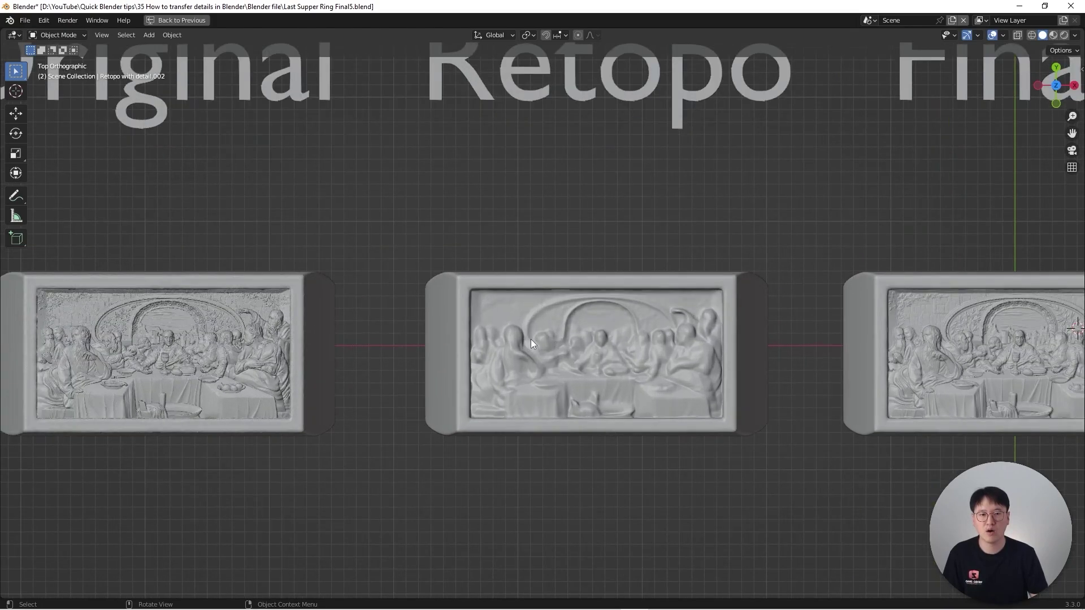
scroll(709, 340, "down", 3)
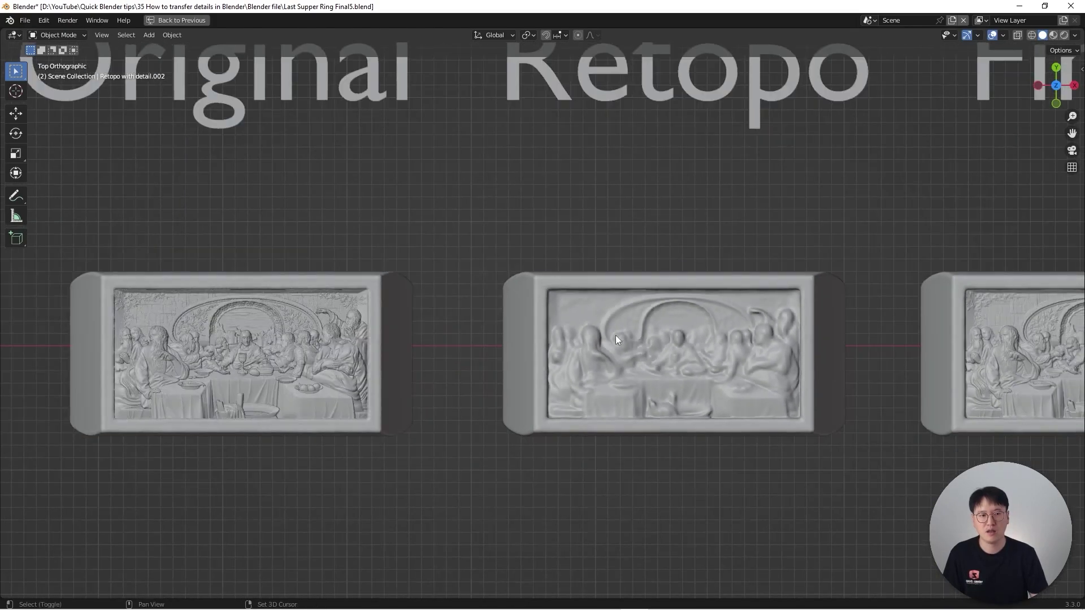
scroll(616, 335, "down", 3)
scroll(719, 304, "up", 7)
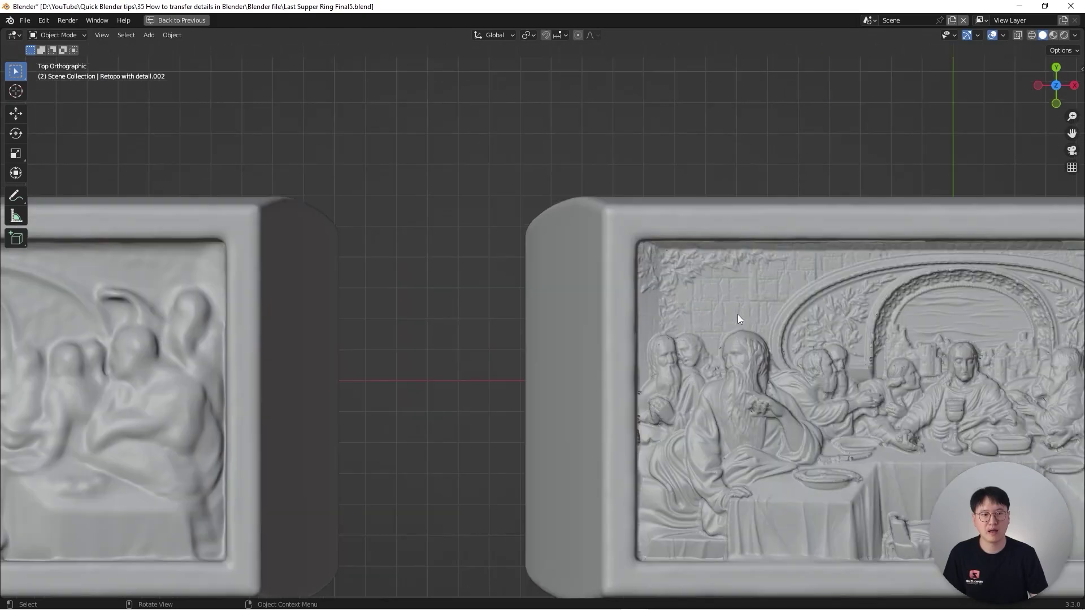
scroll(569, 279, "down", 2)
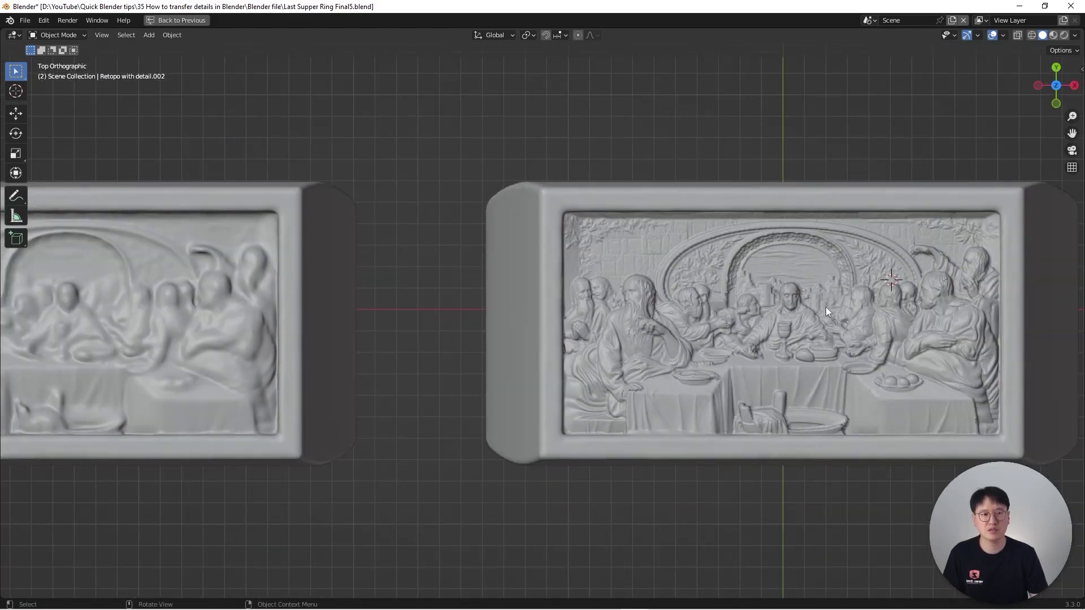
scroll(728, 306, "down", 2)
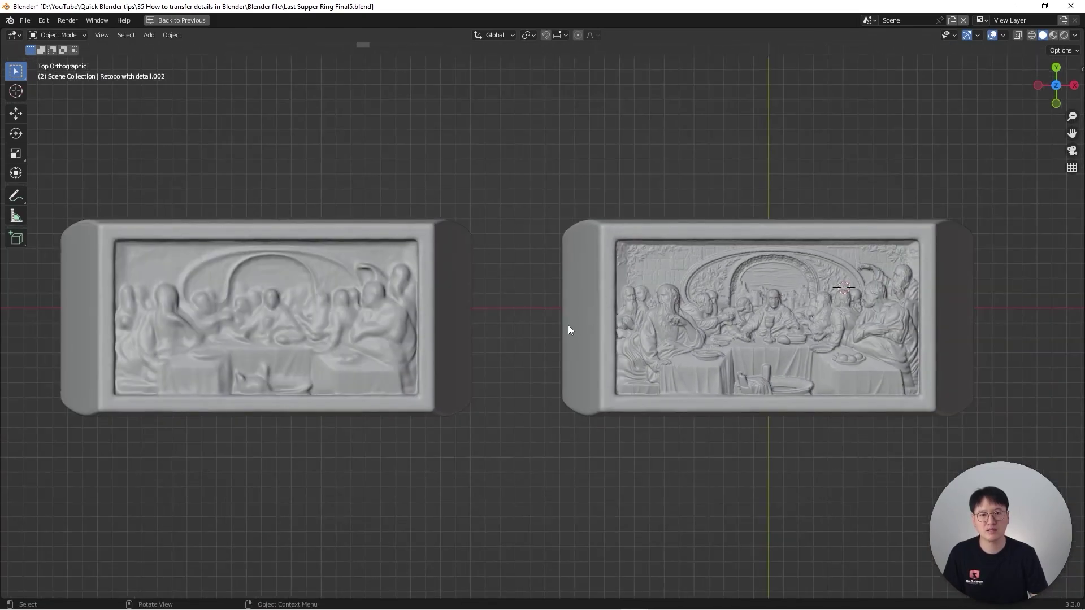
middle_click_drag(381, 310, 659, 317, "shift")
scroll(581, 307, "down", 4)
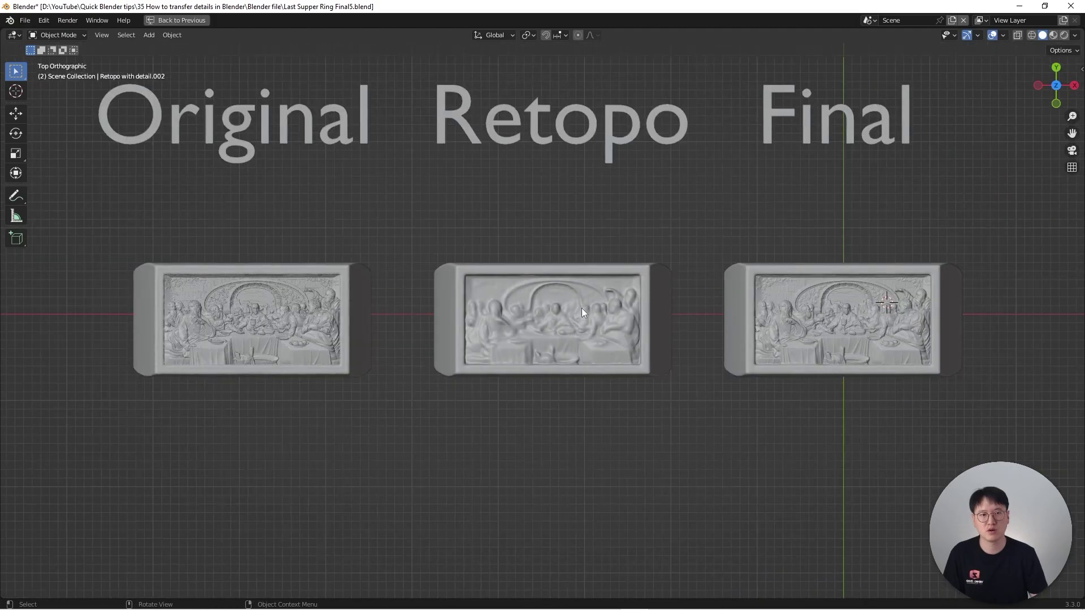
middle_click_drag(582, 307, 581, 330, "shift")
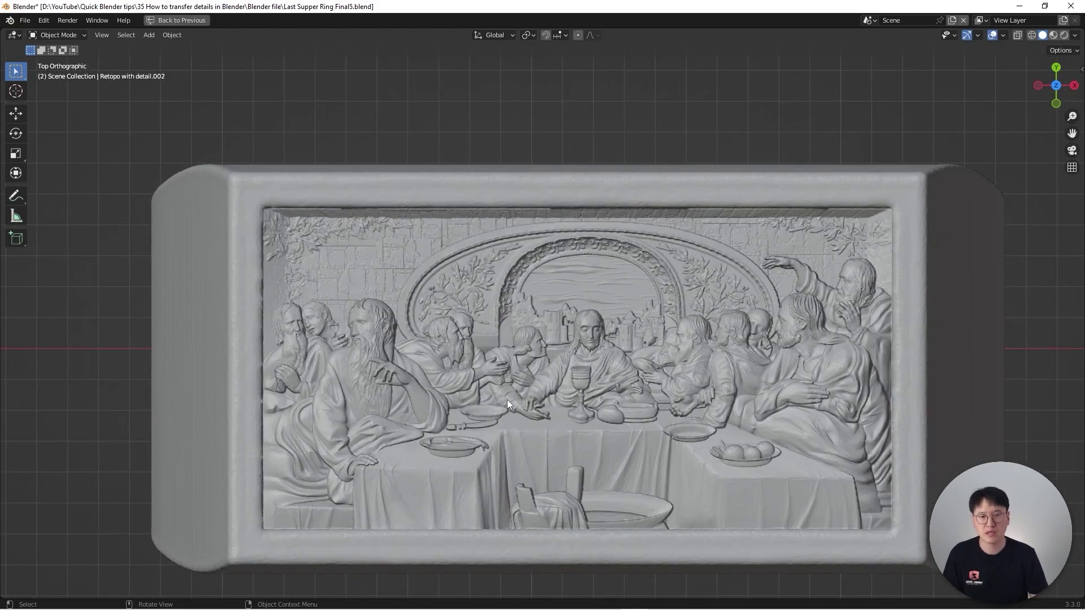
Inspect the Original ring's relief, outer sides, edges and inner band for surface quality
middle_click_drag(507, 399, 442, 310, "shift")
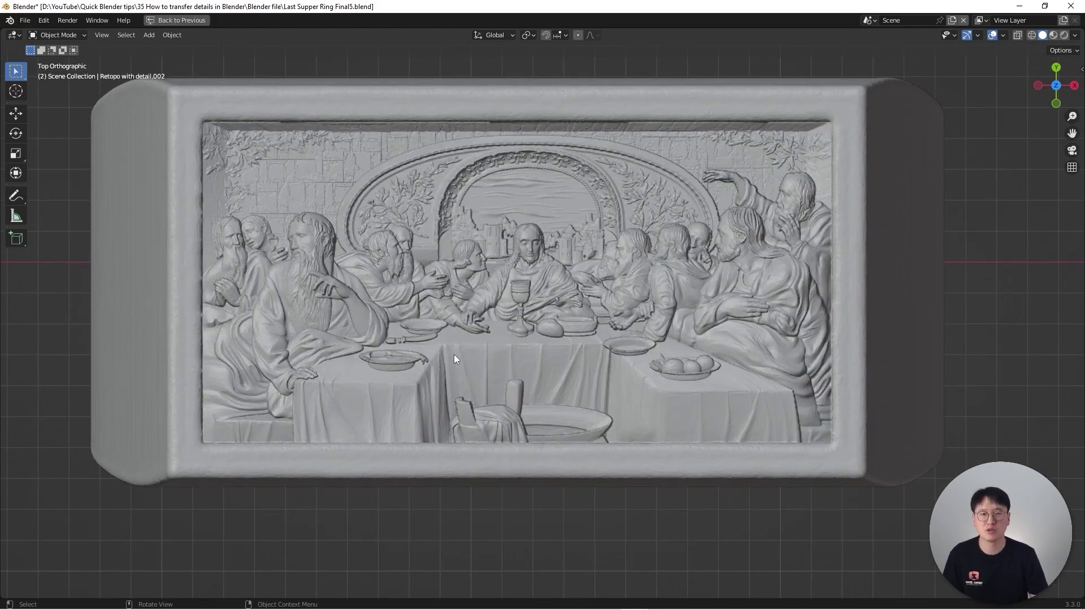
middle_click_drag(447, 334, 429, 271)
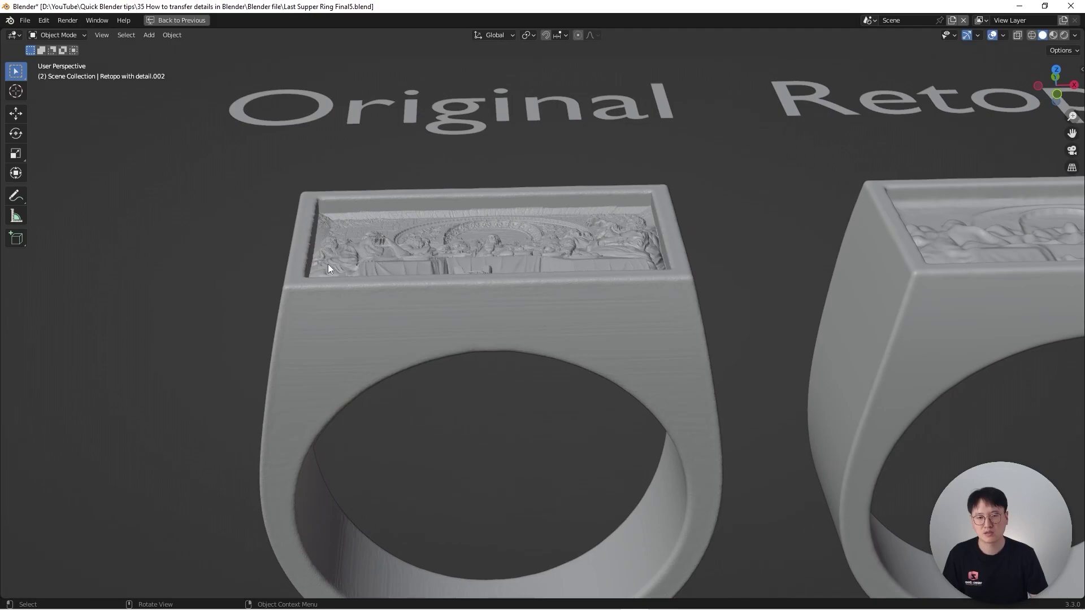
middle_click_drag(467, 420, 259, 222)
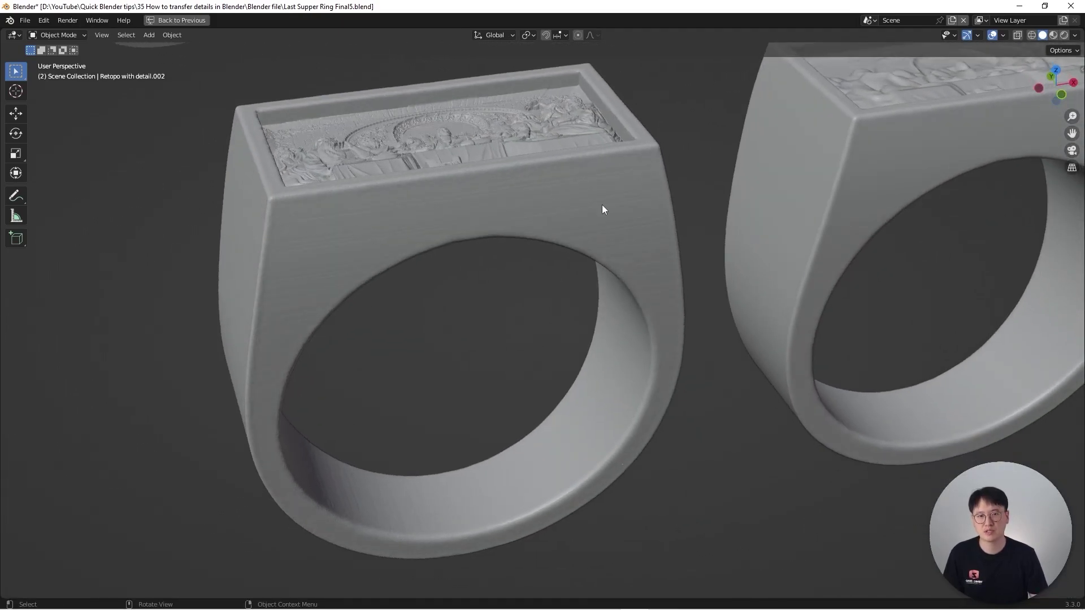
middle_click_drag(609, 209, 586, 262)
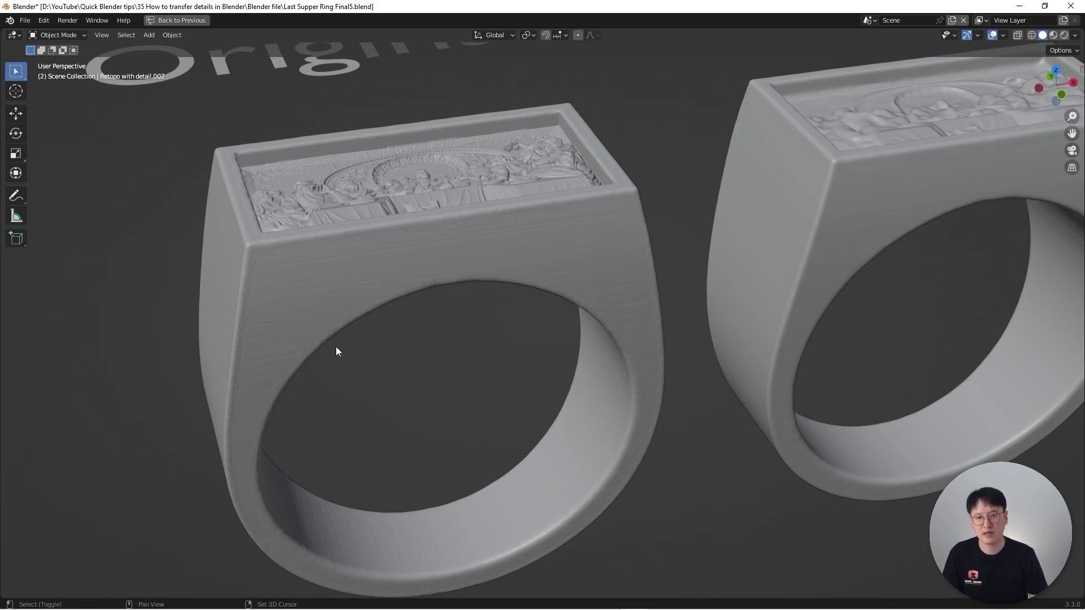
middle_click_drag(264, 435, 201, 239, "shift")
scroll(259, 325, "up", 3)
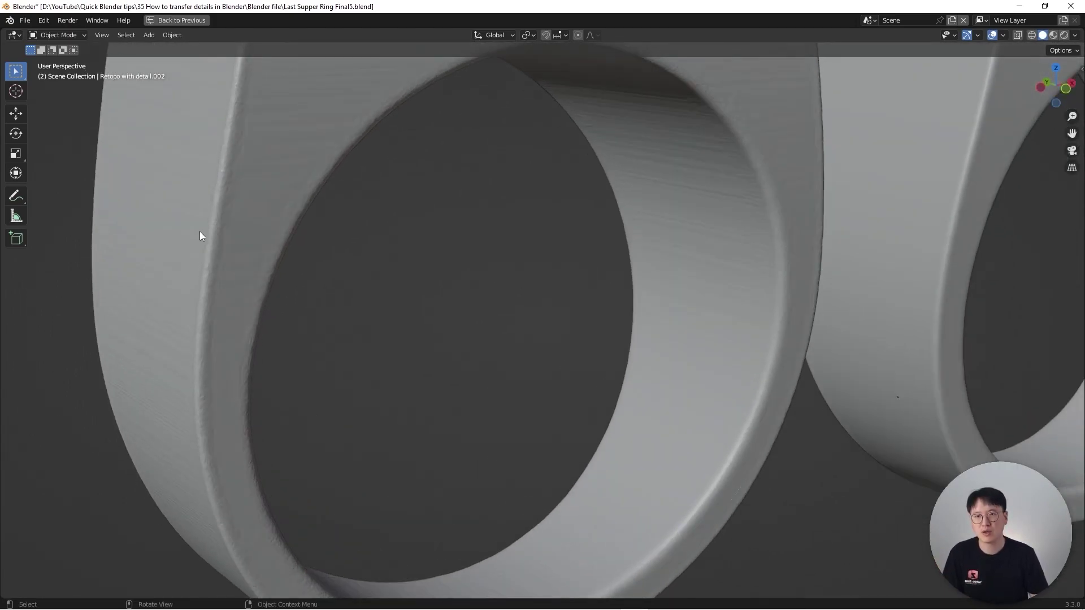
scroll(256, 347, "up", 8)
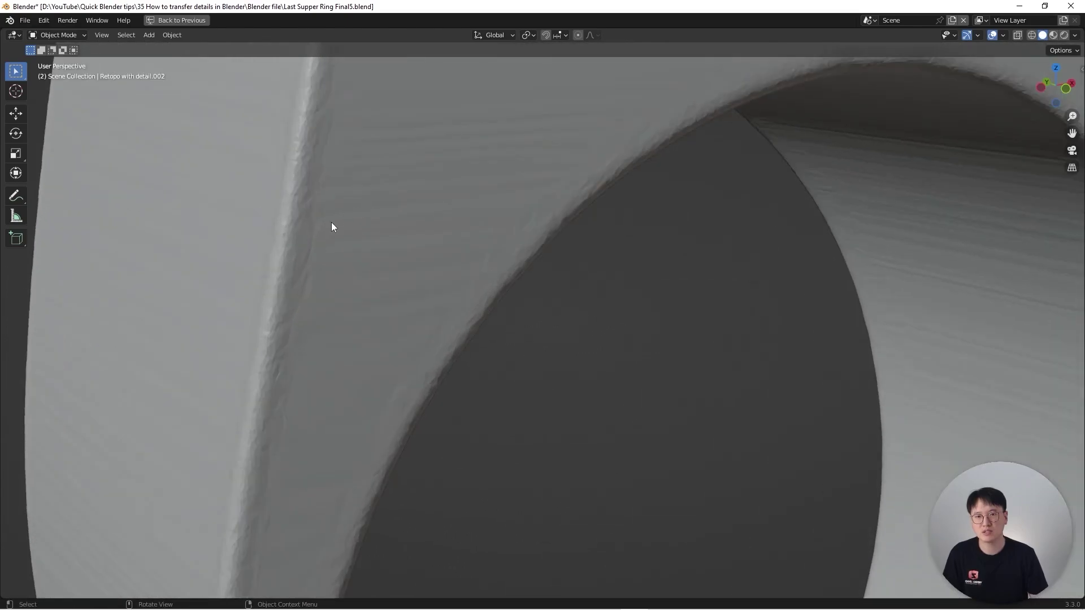
middle_click_drag(342, 223, 312, 255)
scroll(270, 256, "down", 3)
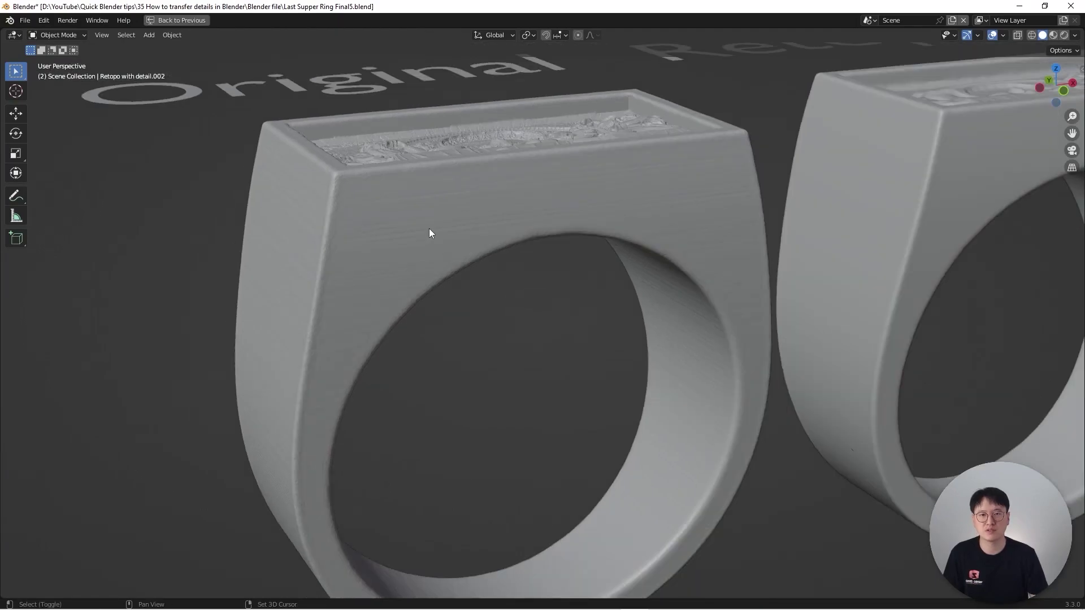
middle_click_drag(427, 228, 531, 195, "shift")
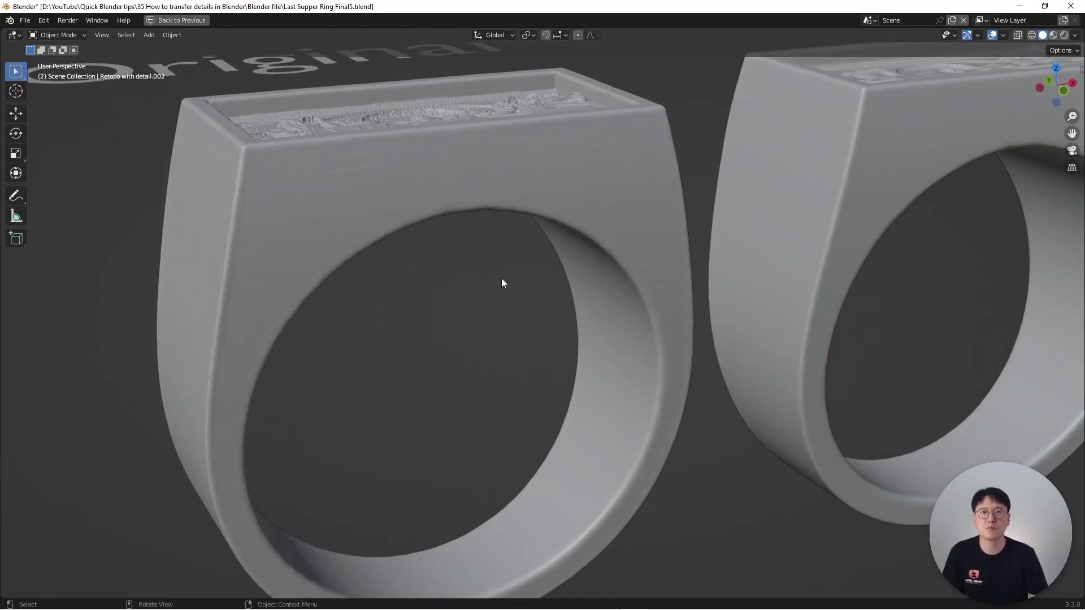
scroll(351, 221, "down", 2)
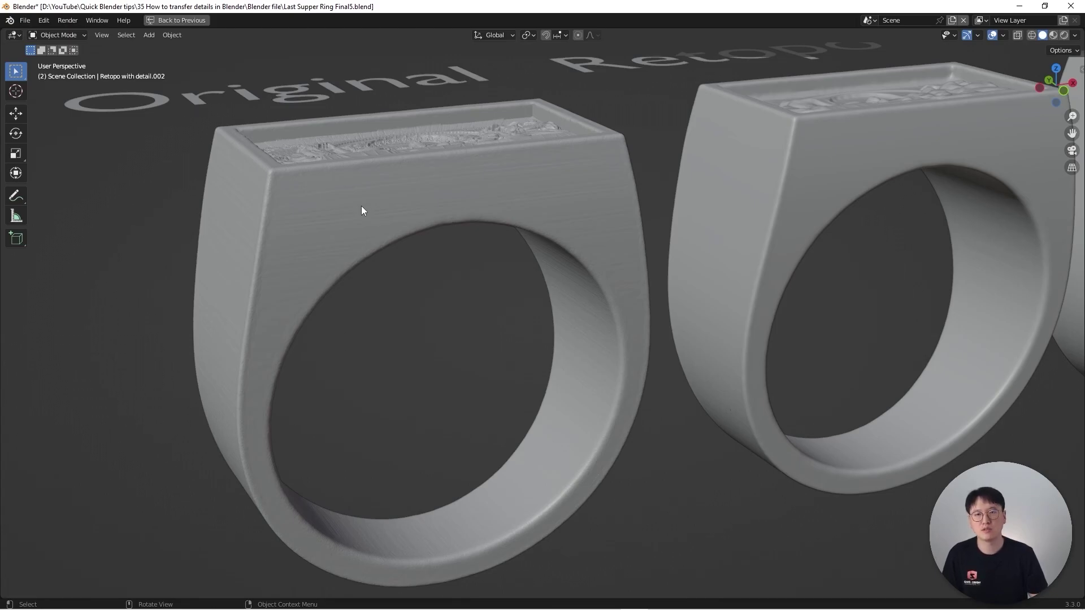
scroll(317, 241, "up", 6)
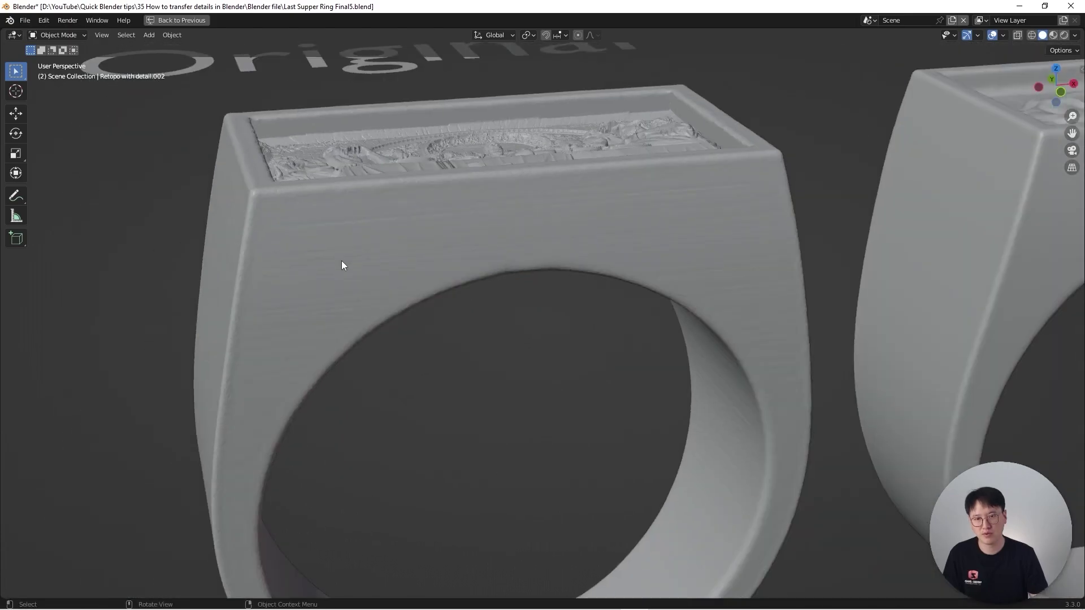
scroll(341, 260, "up", 3)
Show the Original ring's mesh in Edit Mode and examine the topology of its sides and inner band
left_click(340, 226)
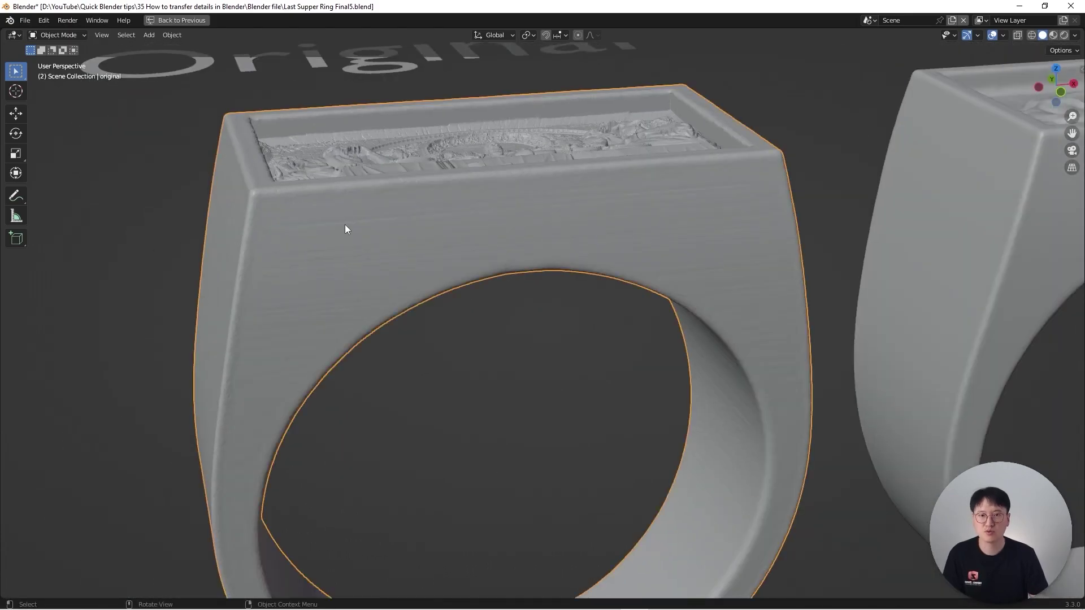
key("Tab")
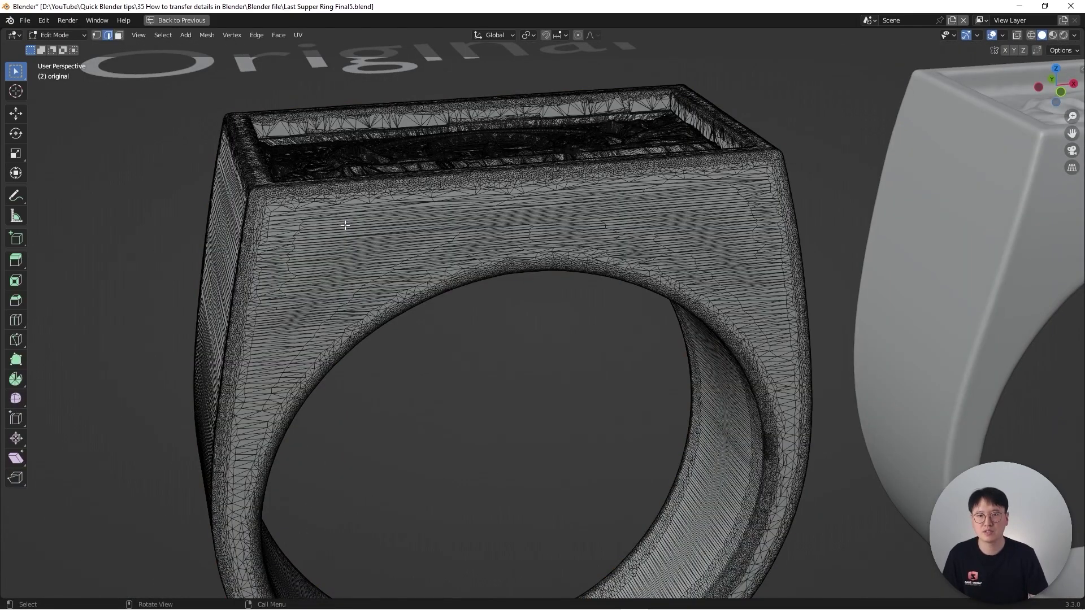
scroll(339, 225, "up", 4)
mouse_move(332, 226)
middle_mouse_down()
mouse_move(349, 245)
mouse_move(264, 234)
mouse_move(318, 232)
middle_mouse_up()
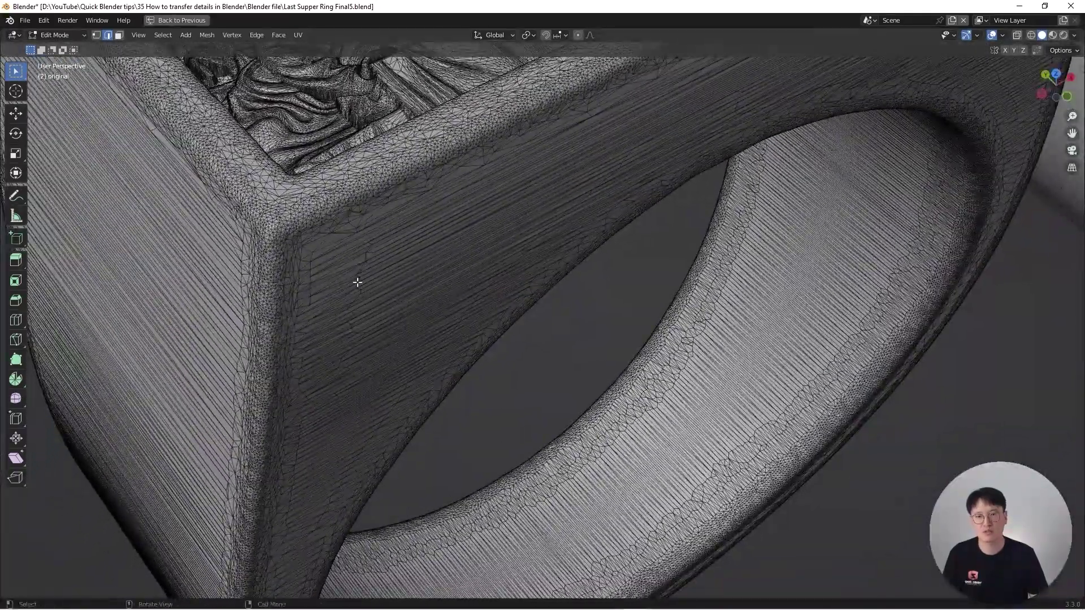
scroll(368, 317, "down", 3)
middle_click_drag(368, 317, 316, 260)
middle_click_drag(446, 237, 475, 298)
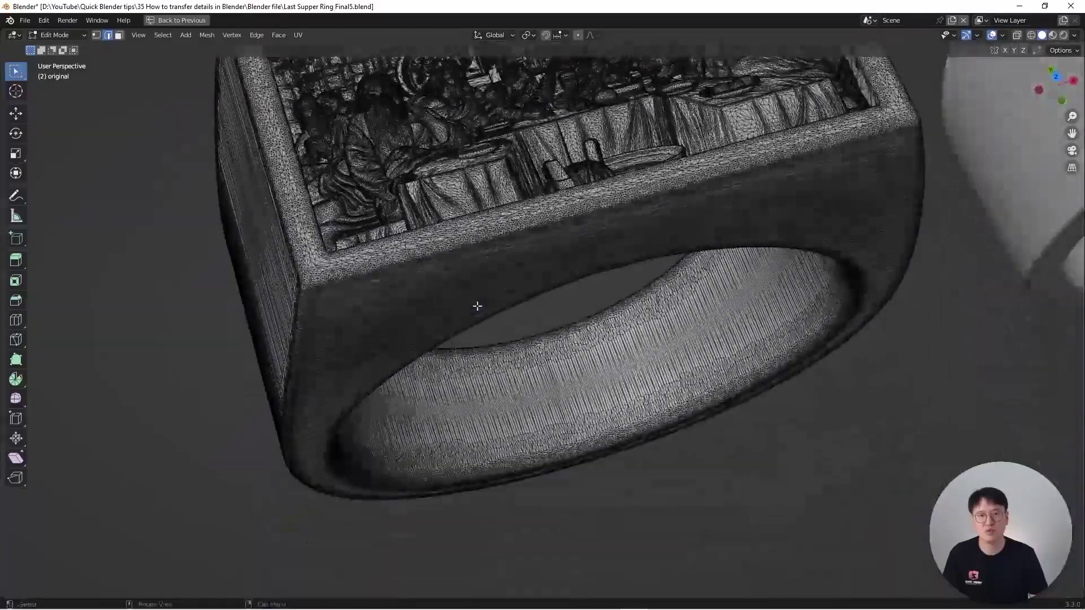
scroll(445, 249, "down", 2)
Examine the mesh density of the Original ring's relief around the figures, table and frame
scroll(442, 199, "up", 4)
middle_click_drag(442, 199, 417, 228)
scroll(730, 221, "down", 2)
scroll(698, 223, "down", 1)
scroll(650, 226, "up", 2)
scroll(605, 253, "down", 1)
scroll(604, 253, "up", 3)
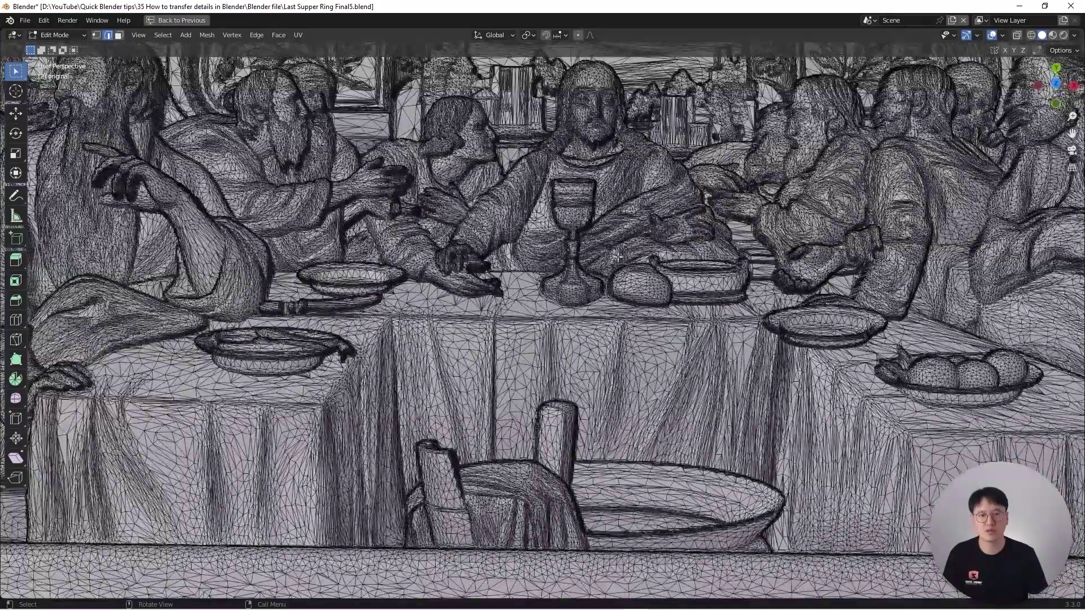
scroll(700, 265, "down", 2)
scroll(700, 266, "down", 2)
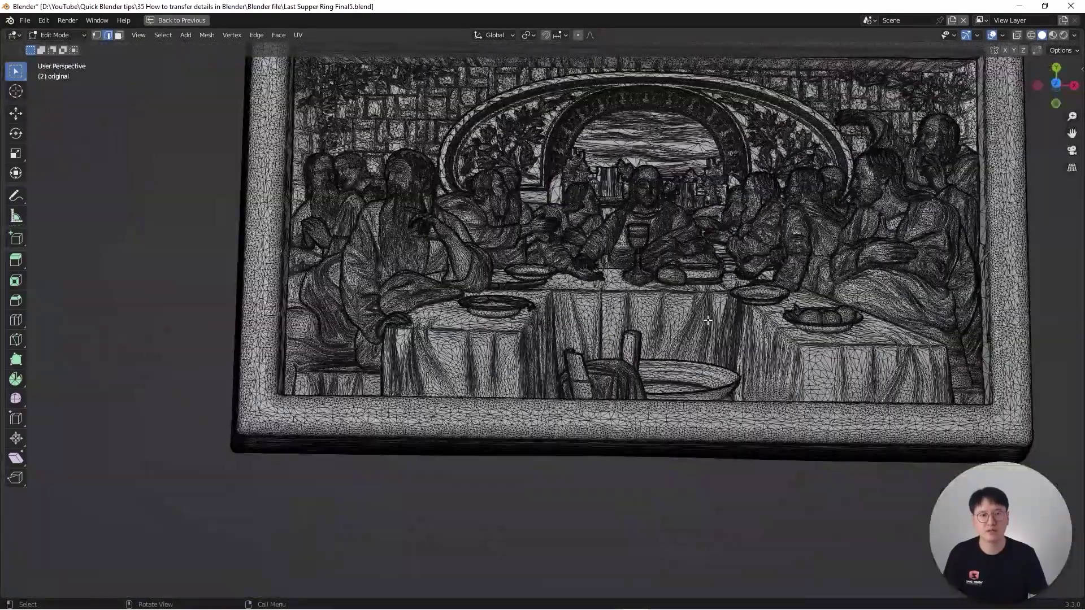
middle_click_drag(701, 265, 714, 257)
scroll(714, 257, "down", 1)
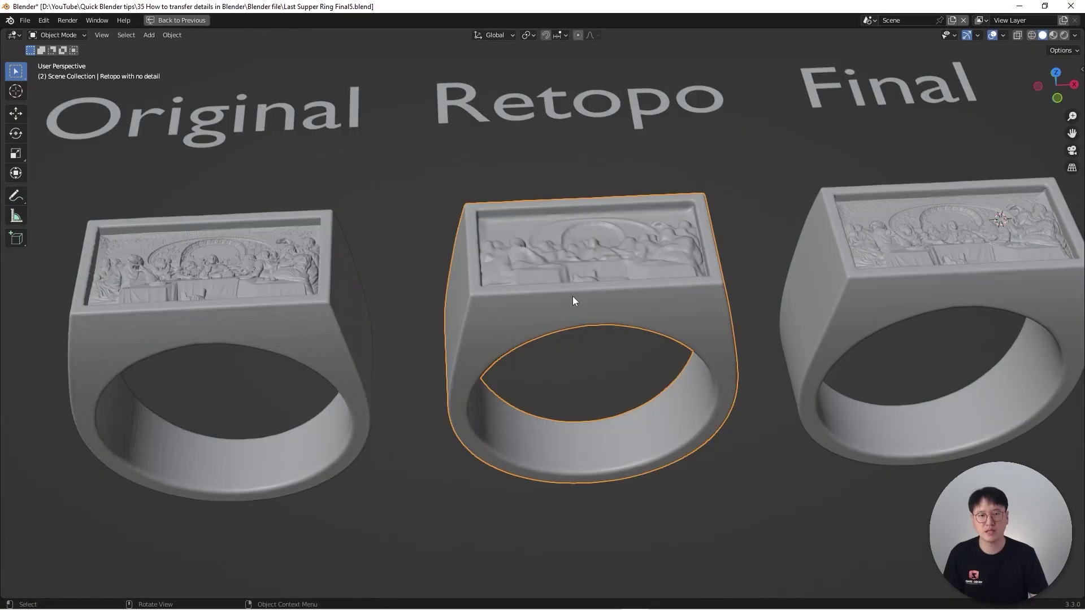
Show the Retopo ring's mesh in Edit Mode, replace the full selection with a single edge, and inspect the front side's topology
middle_click_drag(572, 296, 631, 293)
scroll(550, 306, "up", 3)
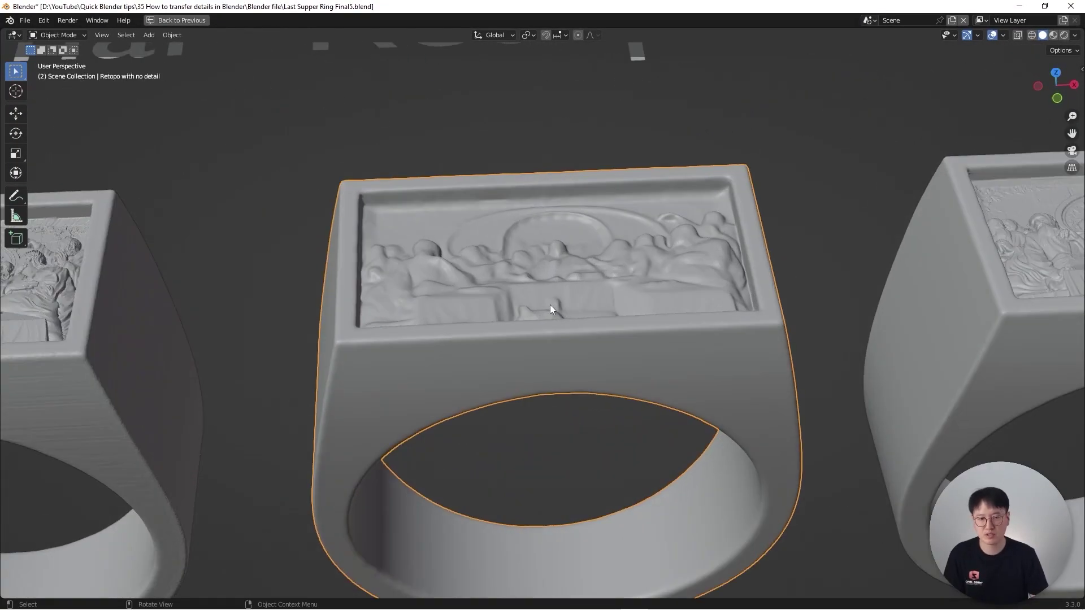
key("Tab")
scroll(464, 398, "up", 4)
middle_click_drag(463, 398, 467, 303)
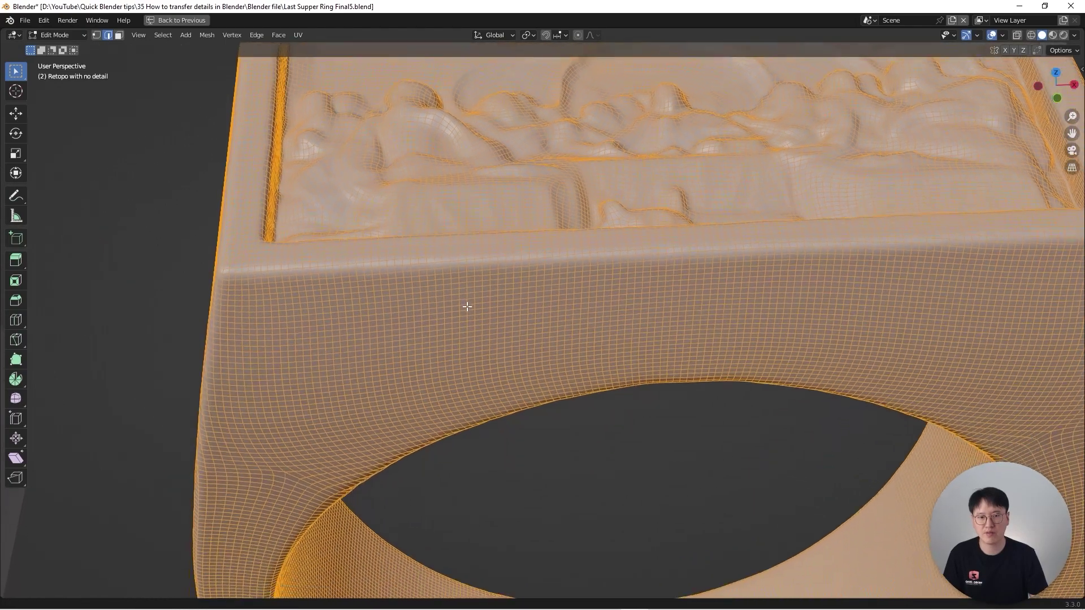
scroll(438, 309, "up", 3)
left_click(421, 240)
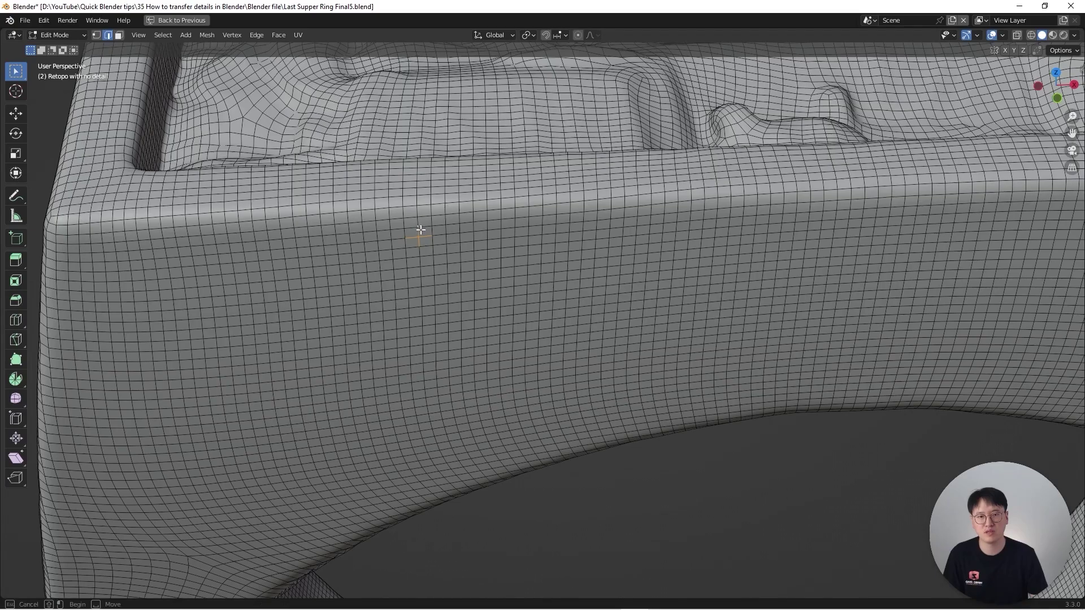
Examine the mesh flow across the Retopo ring's relief, switching between Object Mode and Edit Mode
scroll(461, 240, "down", 8)
scroll(587, 214, "up", 10)
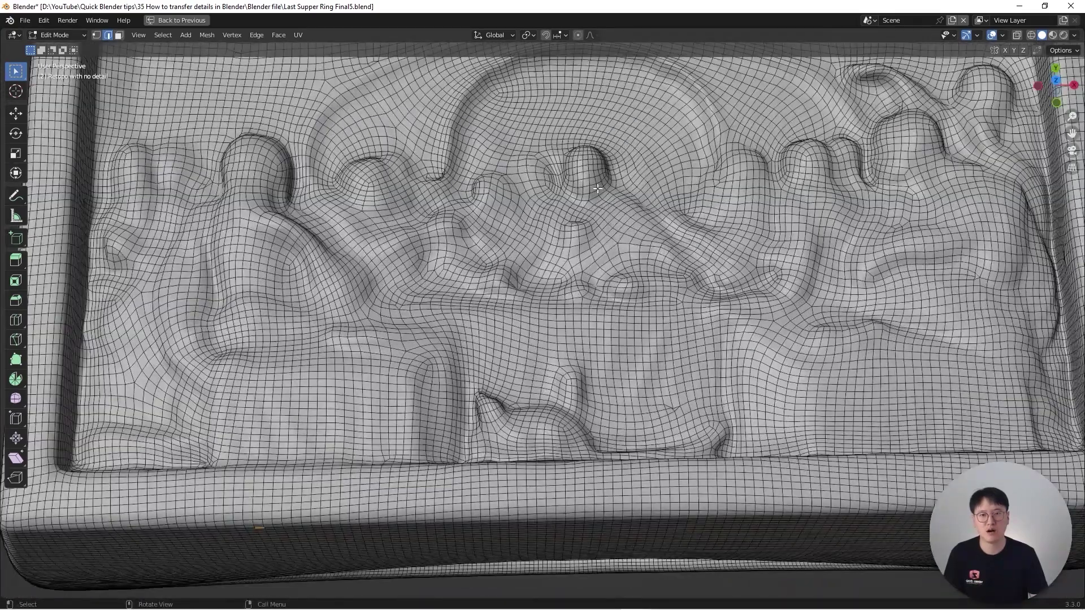
key("Tab")
key("Tab")
Inspect the mesh flow around the Retopo ring's side, finger hole and inner band
scroll(512, 210, "down", 5)
middle_click_drag(520, 217, 535, 242)
scroll(534, 242, "down", 2)
middle_click_drag(552, 368, 422, 251)
scroll(294, 356, "up", 4)
scroll(468, 266, "down", 1)
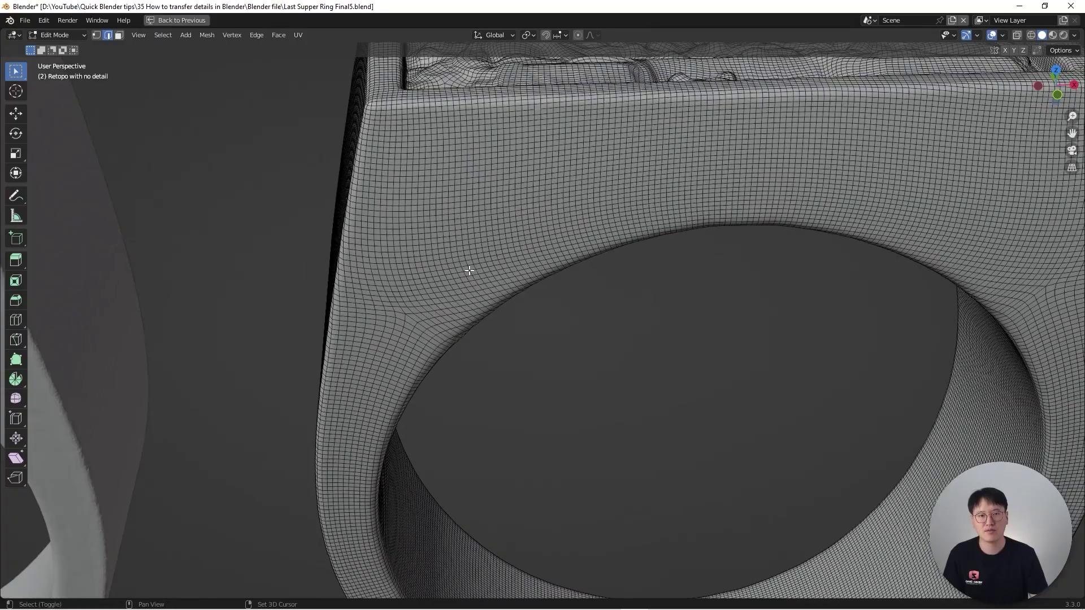
Inspect the mesh flow across the Retopo ring's front face, frame and relief
middle_click_drag(563, 165, 489, 263, "shift")
mouse_move(492, 221)
middle_mouse_down()
mouse_move(523, 264)
mouse_move(421, 394)
mouse_move(504, 211)
middle_mouse_up()
scroll(717, 261, "down", 2)
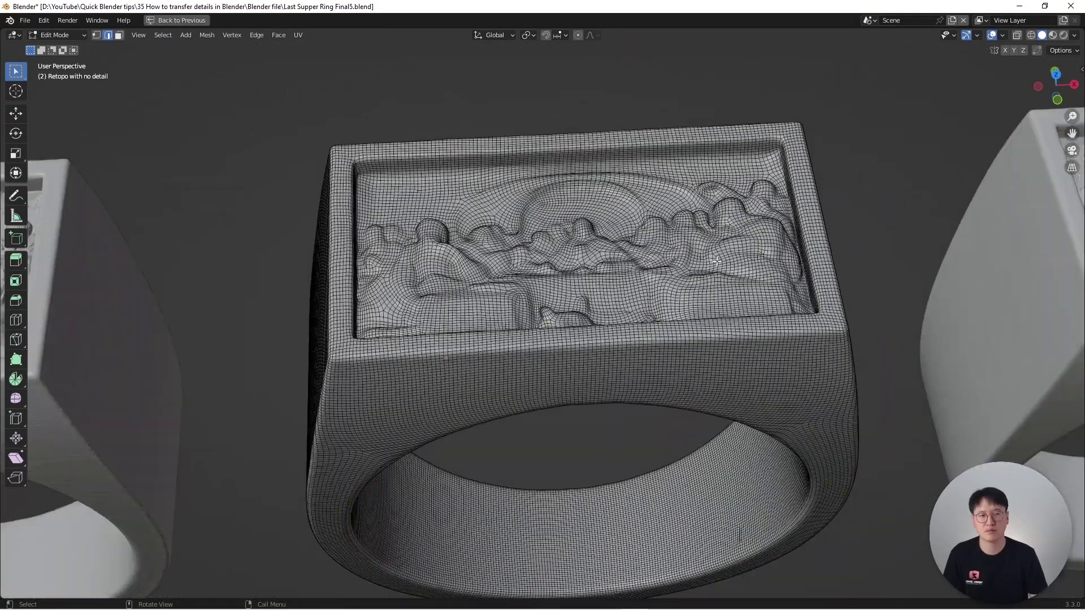
middle_click_drag(717, 261, 524, 286, "shift")
scroll(455, 305, "down", 2)
Return to Object Mode, select the Final ring, and examine its relief detail and front side
key("Tab")
left_click(528, 337)
scroll(532, 287, "up", 2)
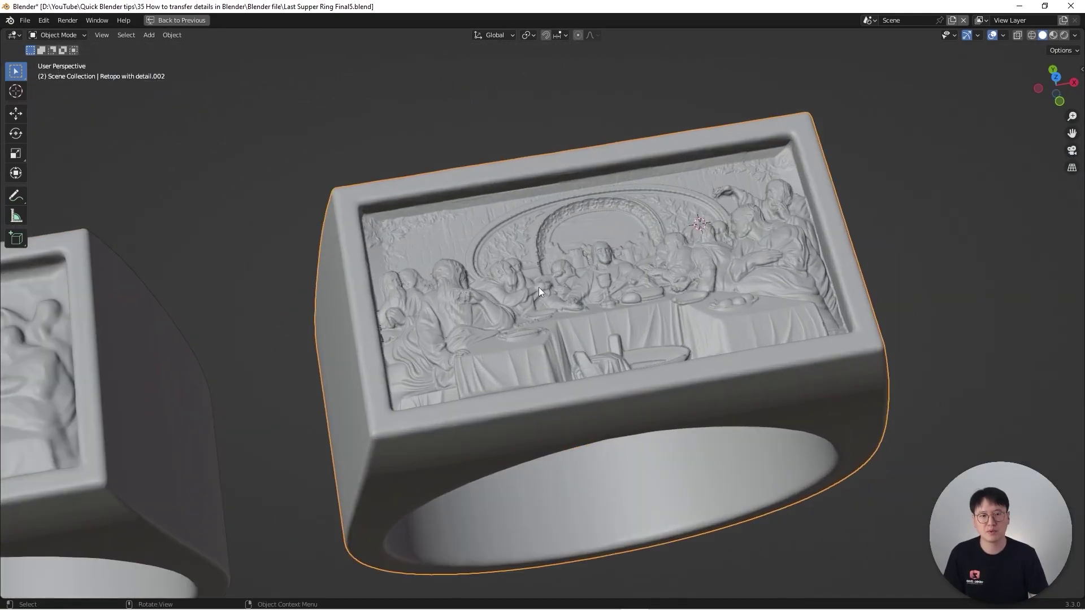
scroll(536, 278, "up", 2)
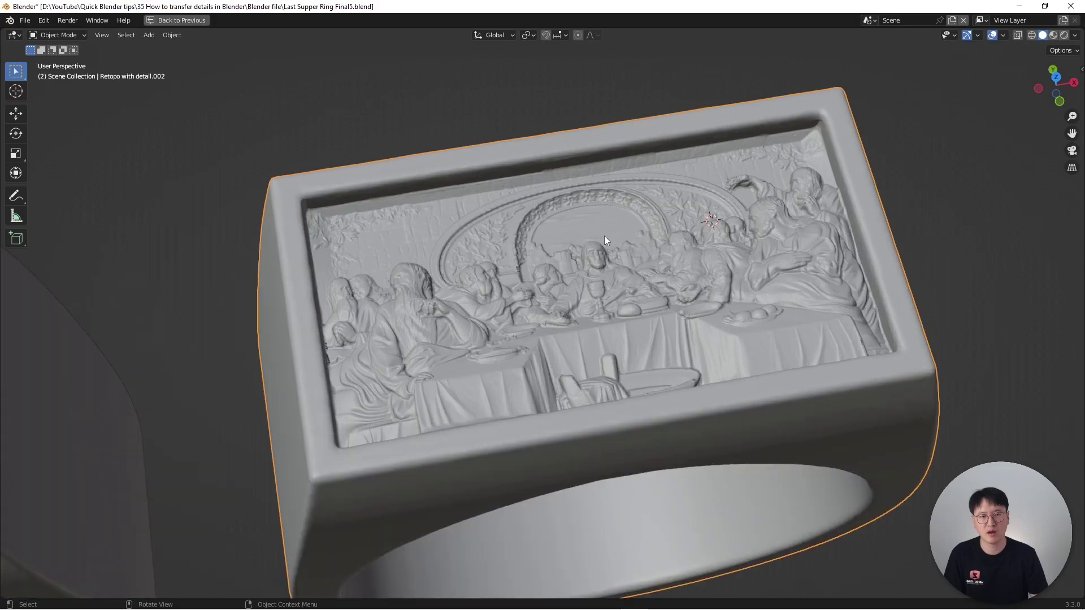
middle_click_drag(446, 328, 315, 274)
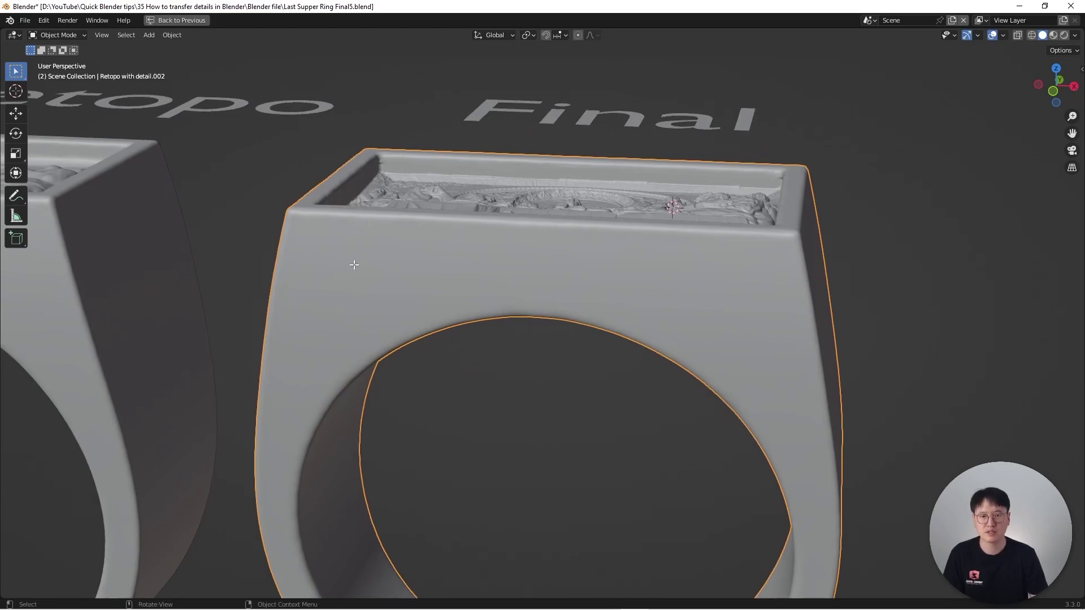
Check the Final ring's mesh in Edit Mode and compare the ring with the Retopo ring in Object Mode
key("Tab")
middle_click_drag(354, 270, 444, 190)
scroll(387, 233, "up", 2)
mouse_move(386, 227)
middle_mouse_down()
mouse_move(446, 213)
mouse_move(380, 243)
middle_mouse_up()
scroll(439, 213, "down", 3)
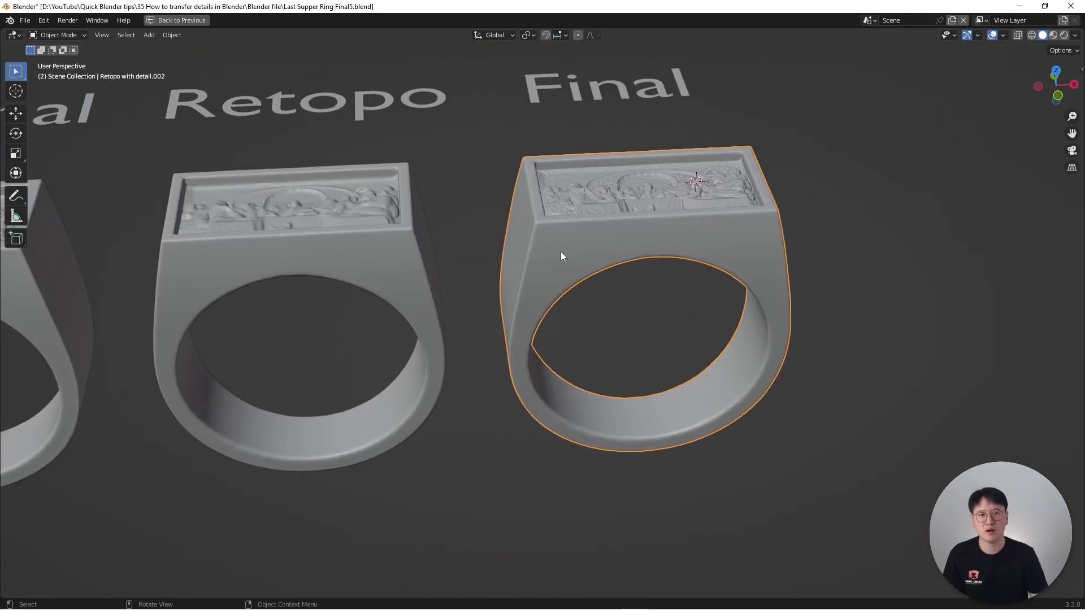
middle_click_drag(561, 252, 528, 250)
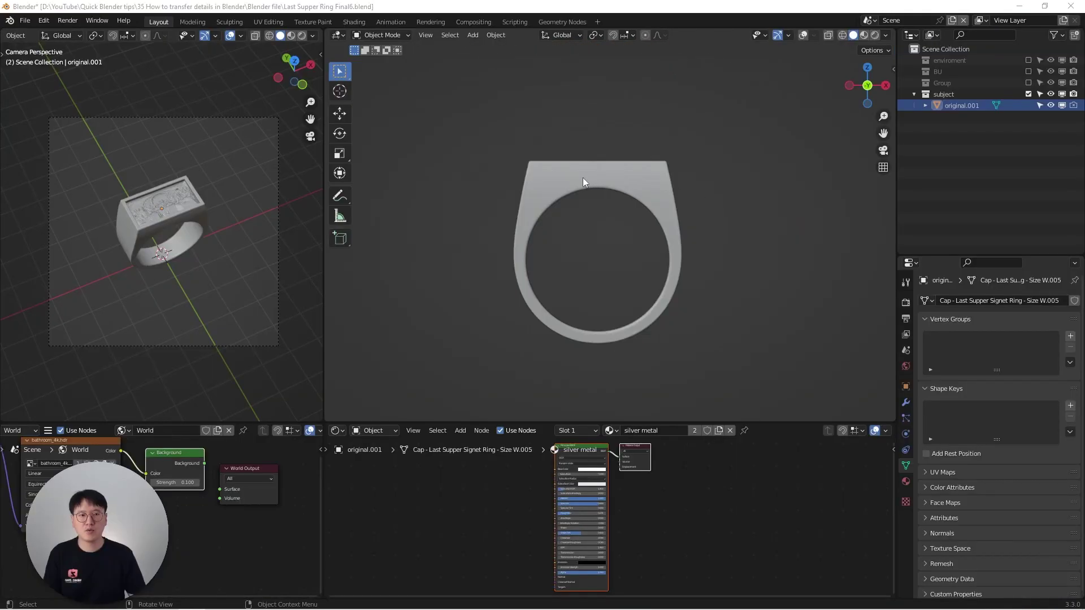
Inspect the original.001 ring's band surface, edges and Last Supper relief from several angles
middle_click_drag(593, 185, 560, 161)
scroll(612, 158, "up", 4)
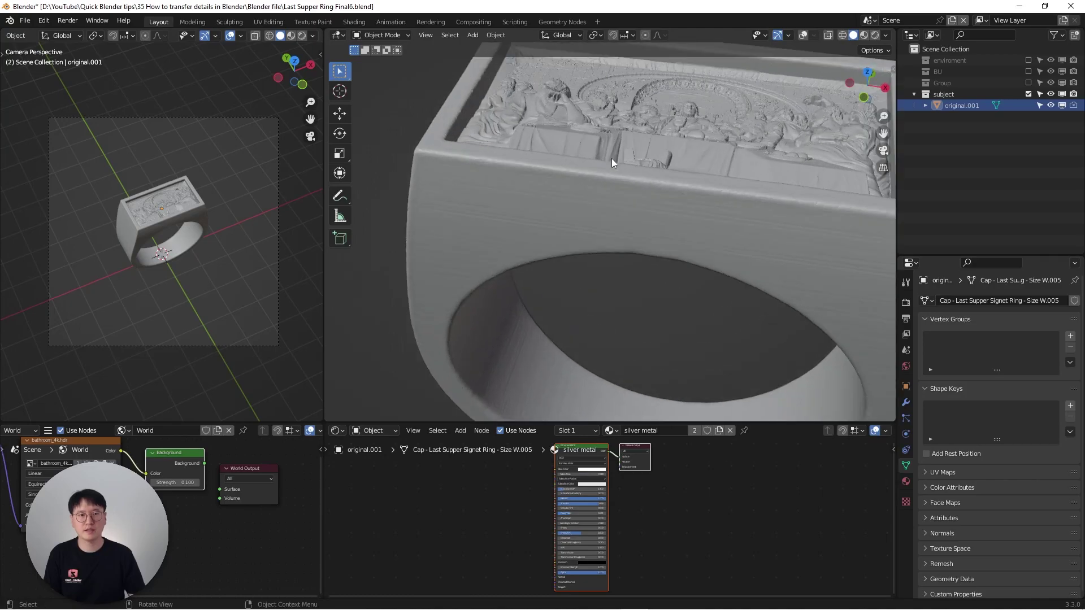
scroll(537, 209, "up", 2)
middle_click_drag(508, 208, 479, 192)
scroll(561, 192, "down", 4)
scroll(541, 200, "up", 2)
scroll(572, 216, "down", 3)
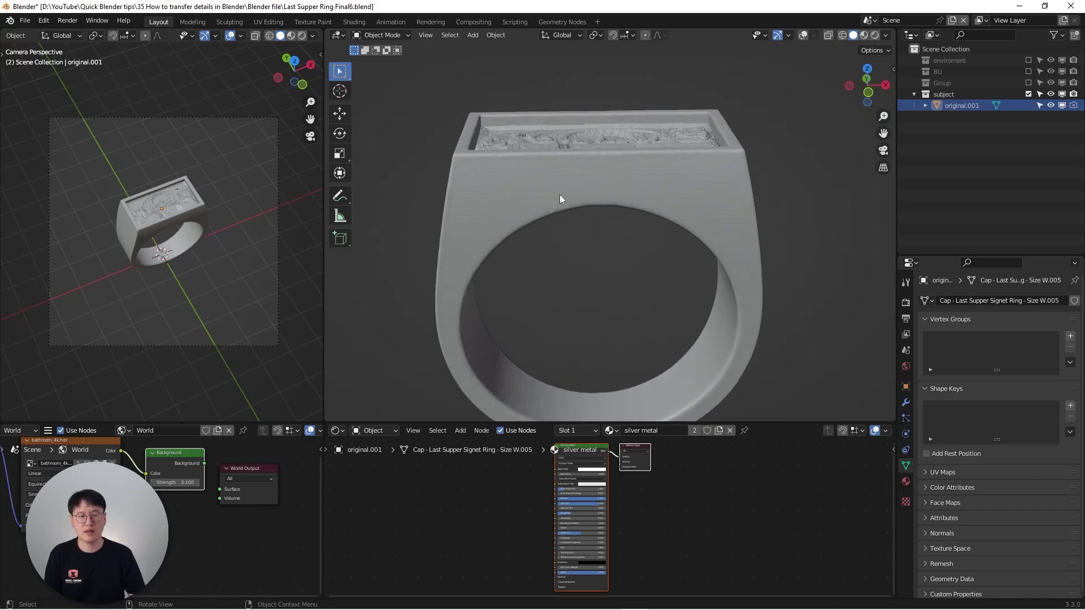
scroll(559, 195, "down", 1)
scroll(563, 194, "up", 1)
middle_click_drag(586, 179, 598, 209)
scroll(600, 161, "down", 3)
scroll(602, 192, "up", 4)
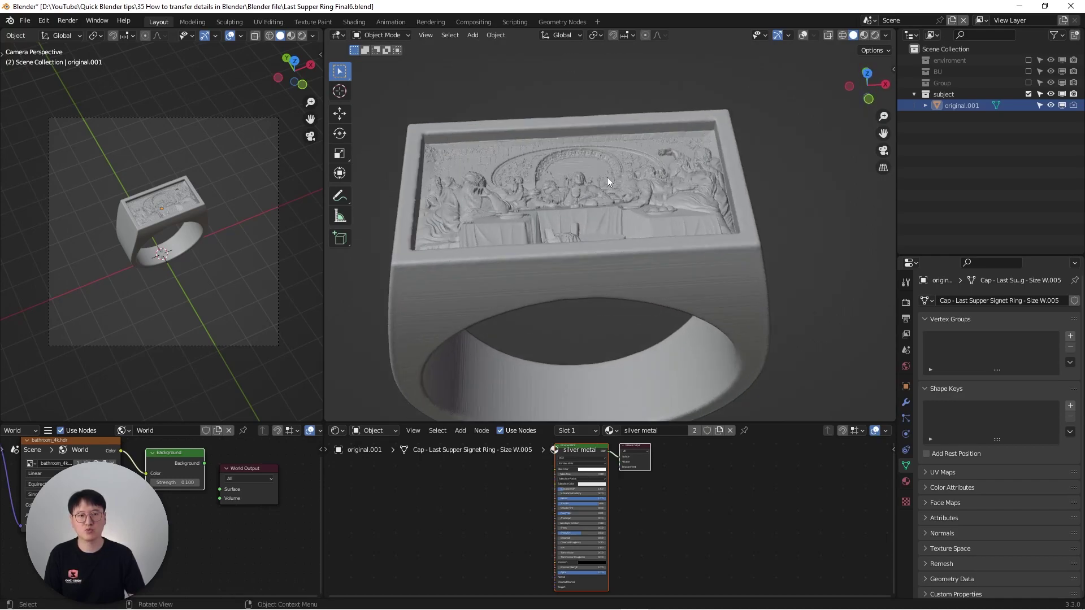
scroll(595, 245, "down", 2)
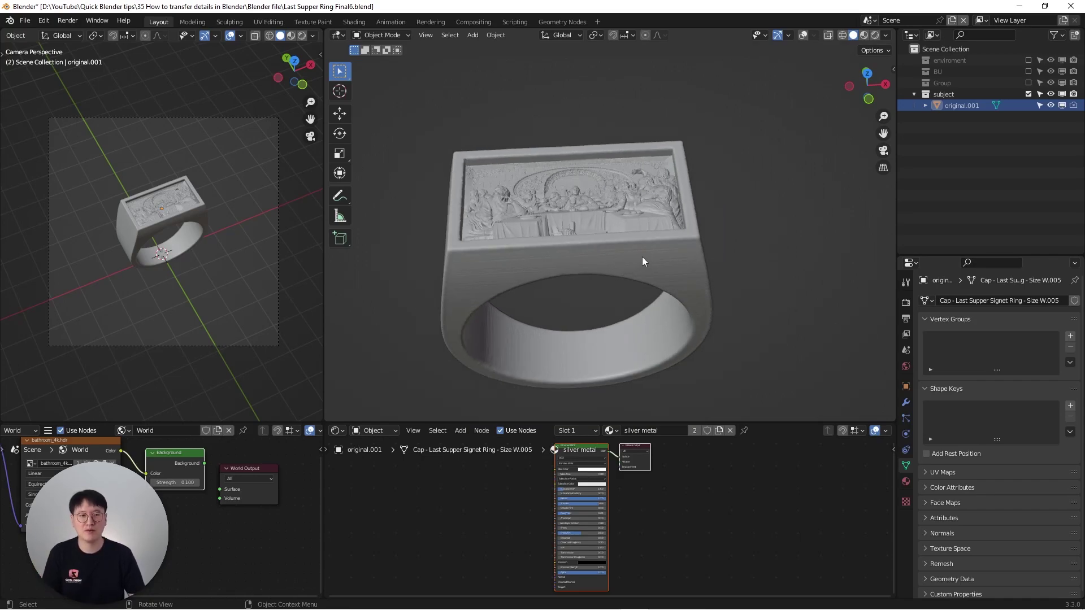
Show the original.001 ring in front view, reveal the Quad Remesher settings, and select the ring
key("KP_1")
middle_click_drag(641, 256, 628, 219, "shift")
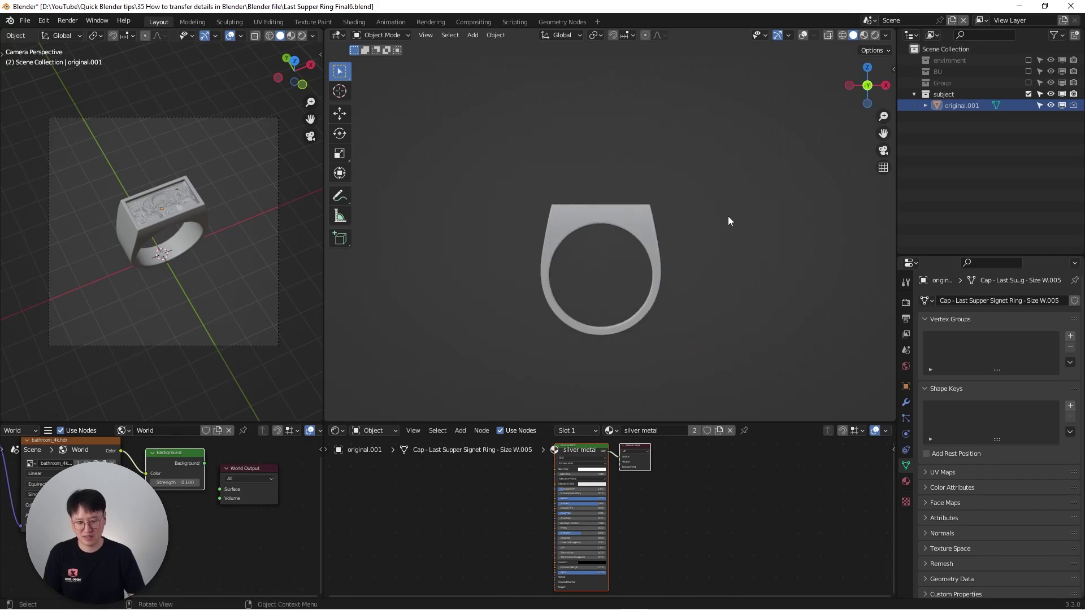
key("n")
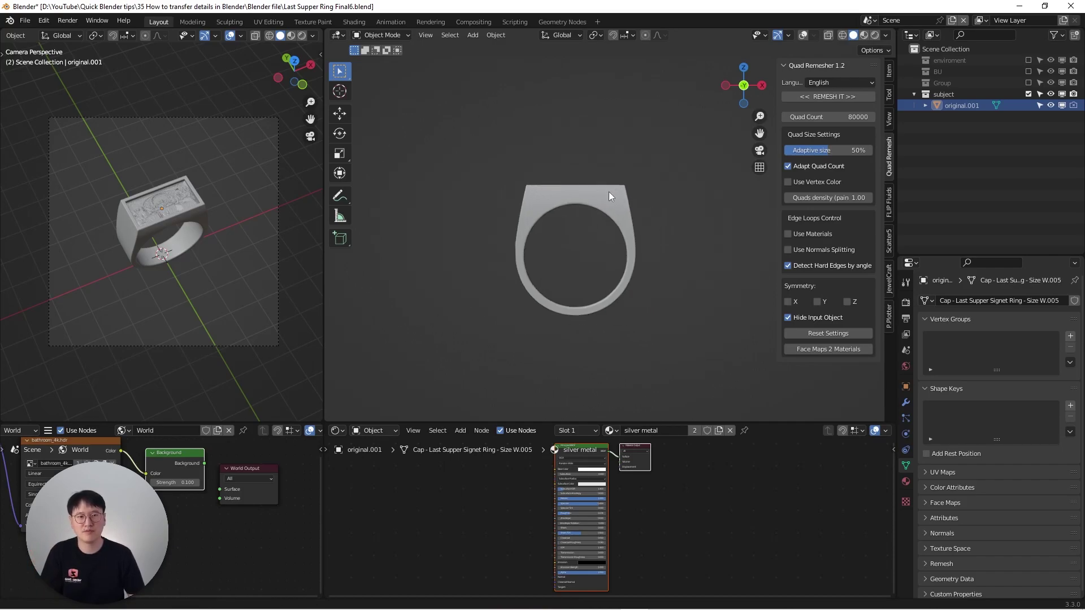
scroll(593, 201, "up", 3)
scroll(586, 195, "down", 1)
left_click(589, 192)
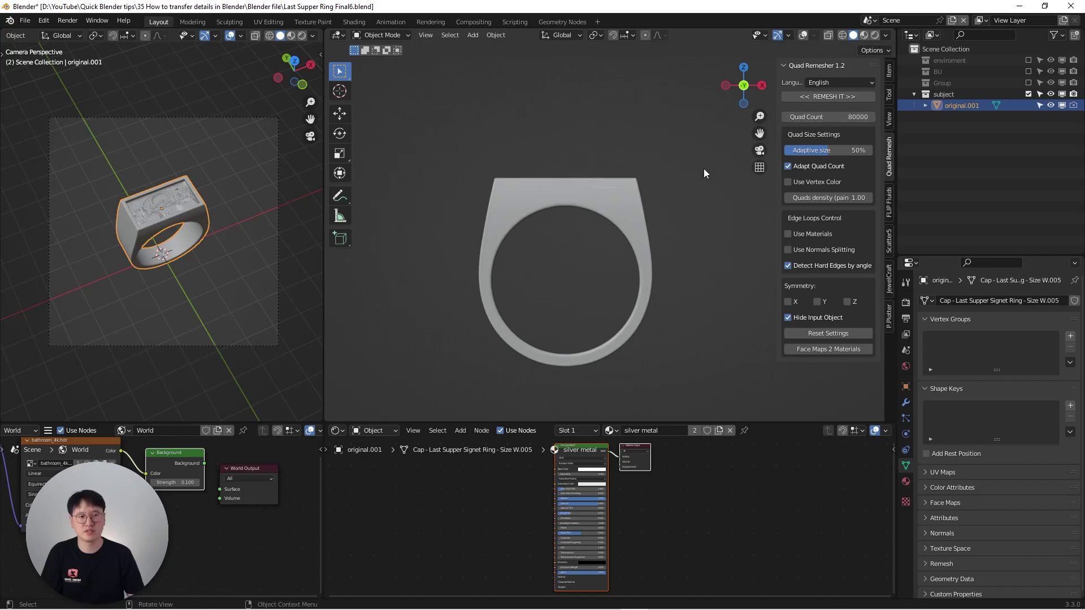
Check the original ring's surface and turn off Detect Hard Edges by angle in Quad Remesher
middle_click_drag(632, 178, 638, 154, "shift")
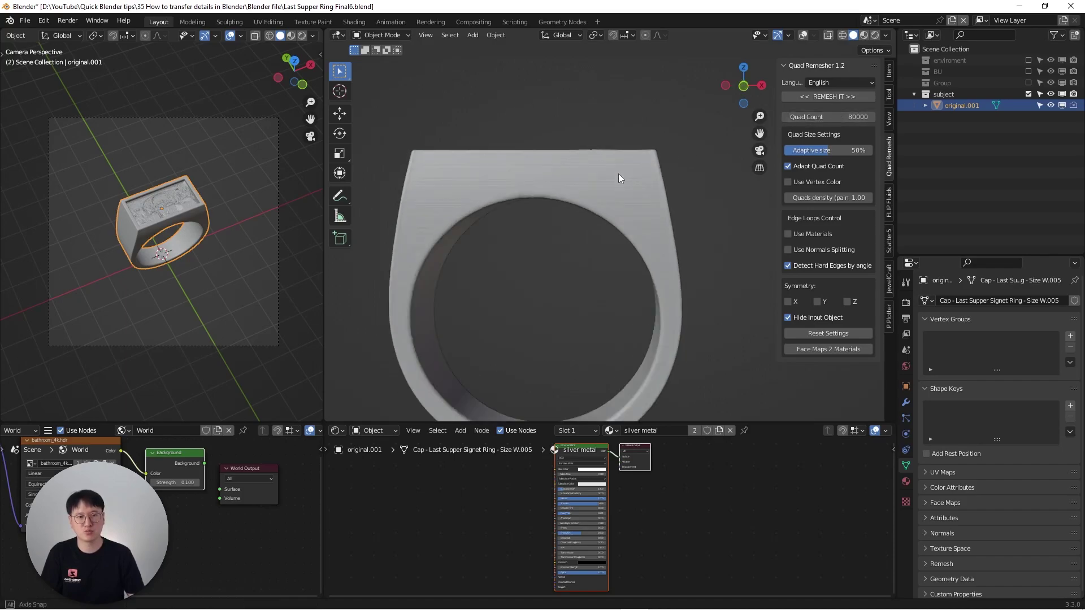
middle_click_drag(618, 178, 555, 111)
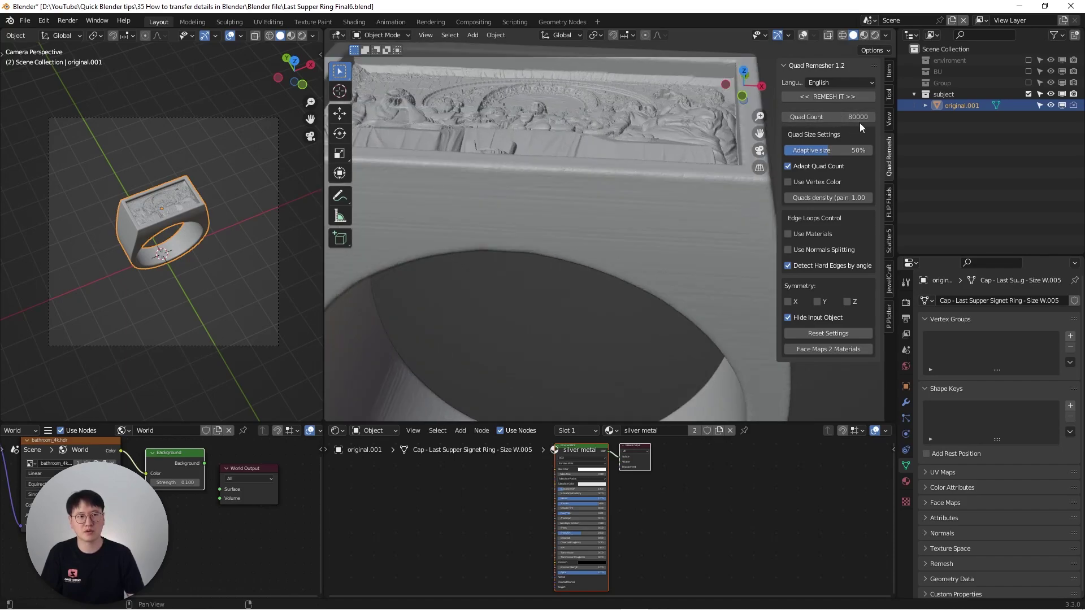
scroll(567, 152, "down", 5)
key("KP_1")
scroll(592, 217, "down", 1)
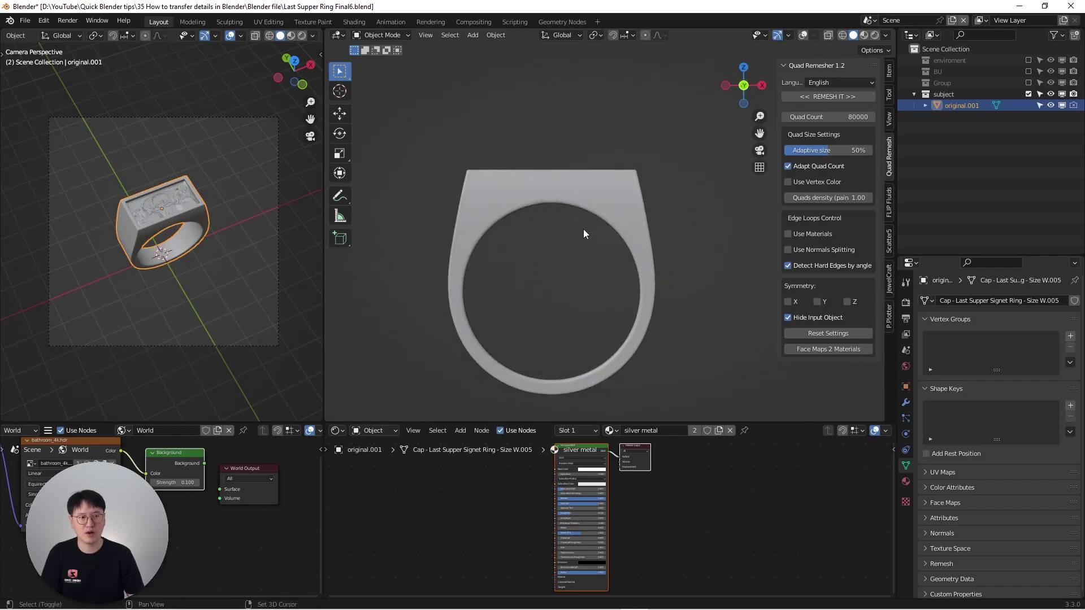
left_click(788, 266)
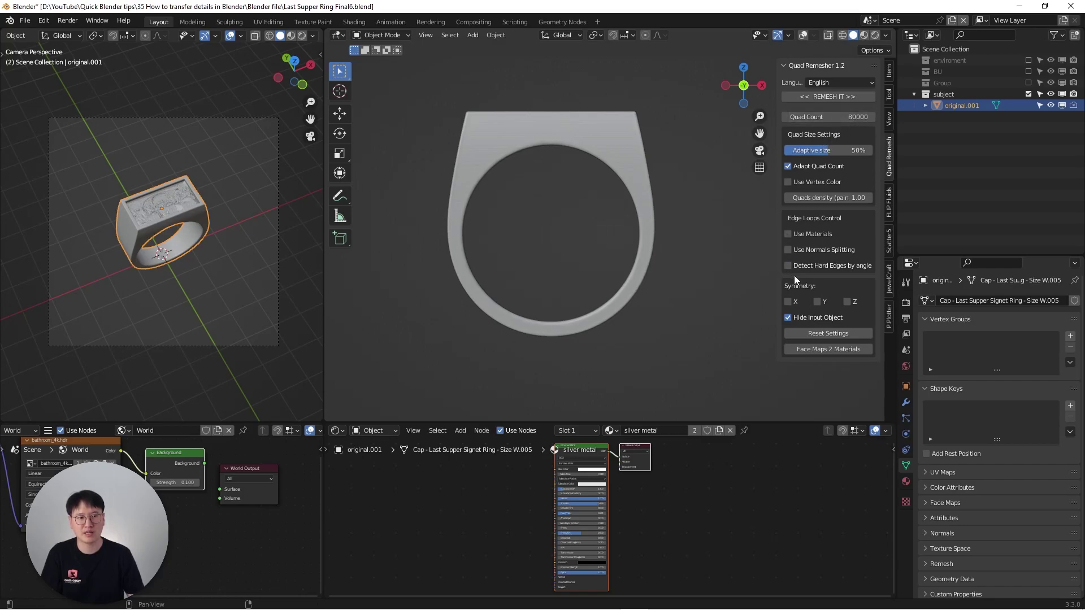
Remesh the original ring with Quad Remesher at a quad count of 80000 and move the resulting mesh into the subject collection
middle_click_drag(611, 217, 588, 203, "shift")
middle_click_drag(564, 154, 584, 178, "shift")
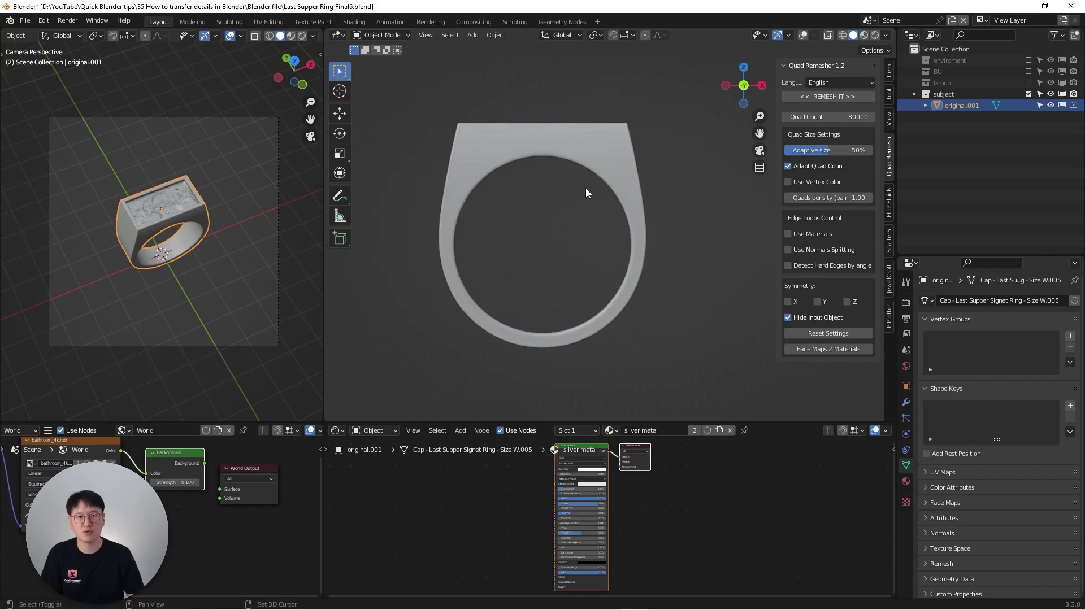
left_click(839, 96)
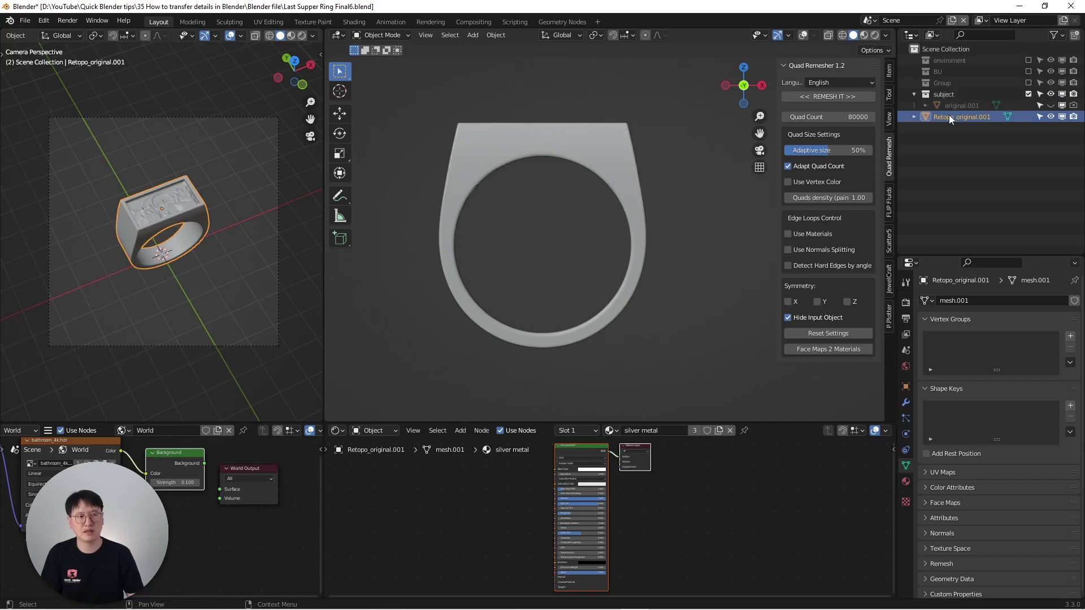
left_click_drag(939, 119, 946, 110)
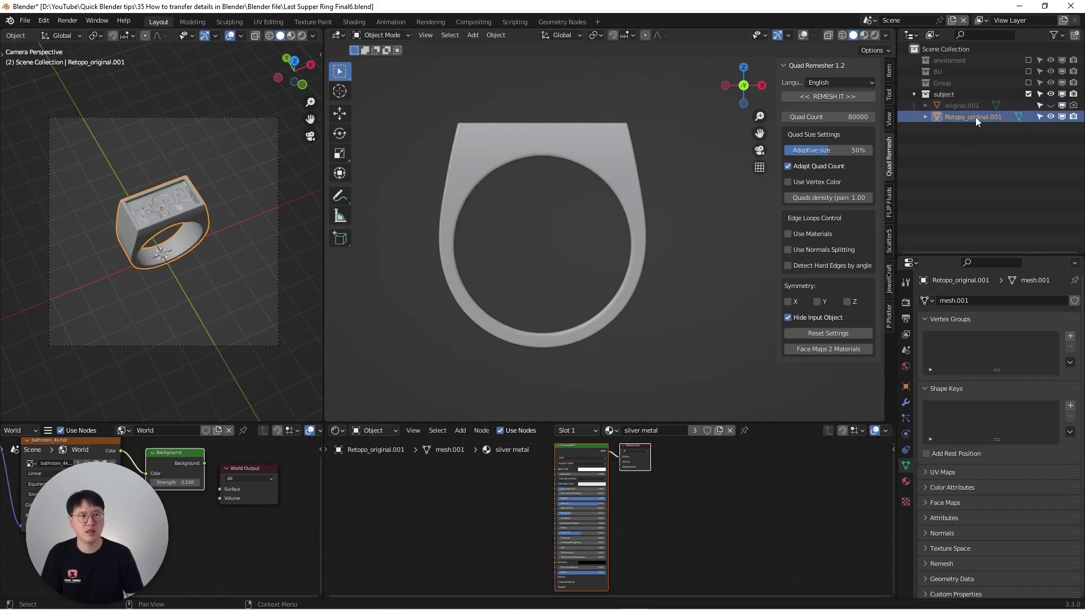
Inspect the remeshed ring's finger-hole edge, band and relief, and hide the Quad Remesher sidebar
scroll(466, 181, "up", 7)
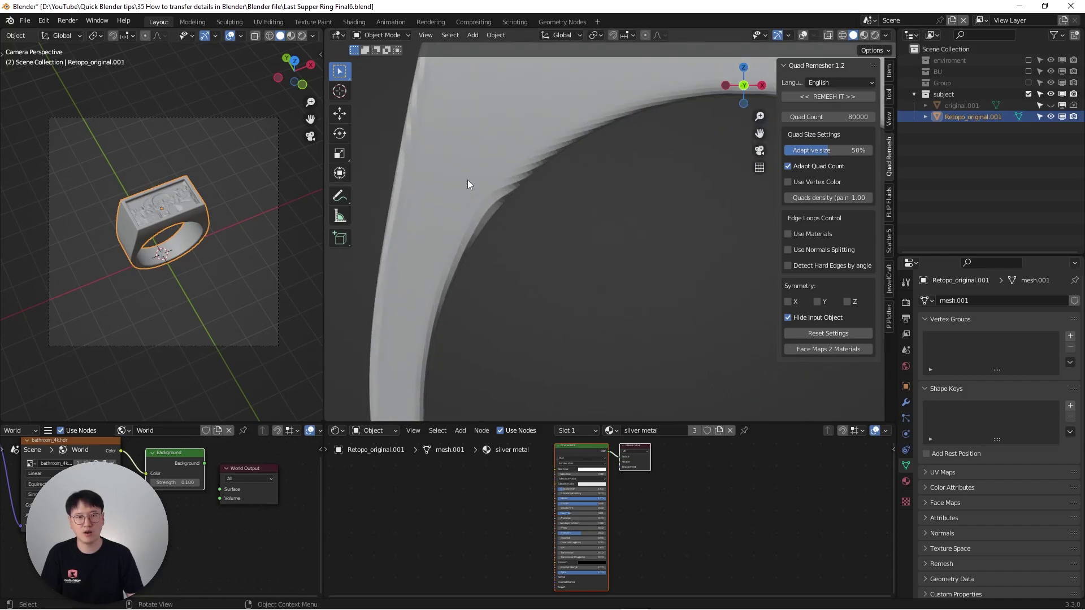
scroll(468, 179, "down", 4)
middle_click_drag(479, 172, 665, 124)
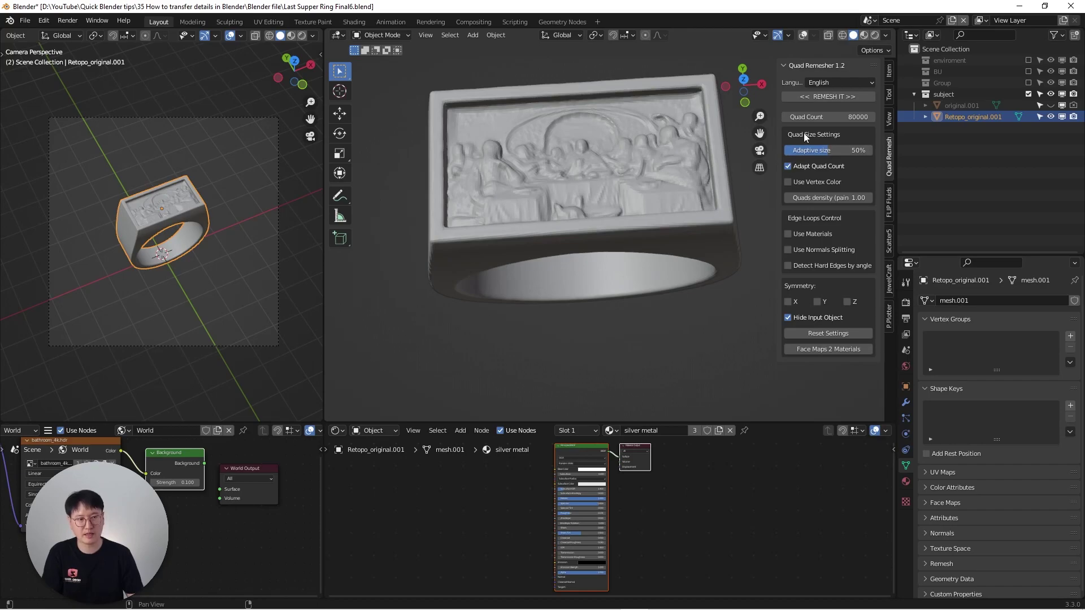
key("n")
middle_click_drag(601, 153, 668, 276, "shift")
scroll(588, 175, "up", 3)
scroll(538, 177, "down", 3)
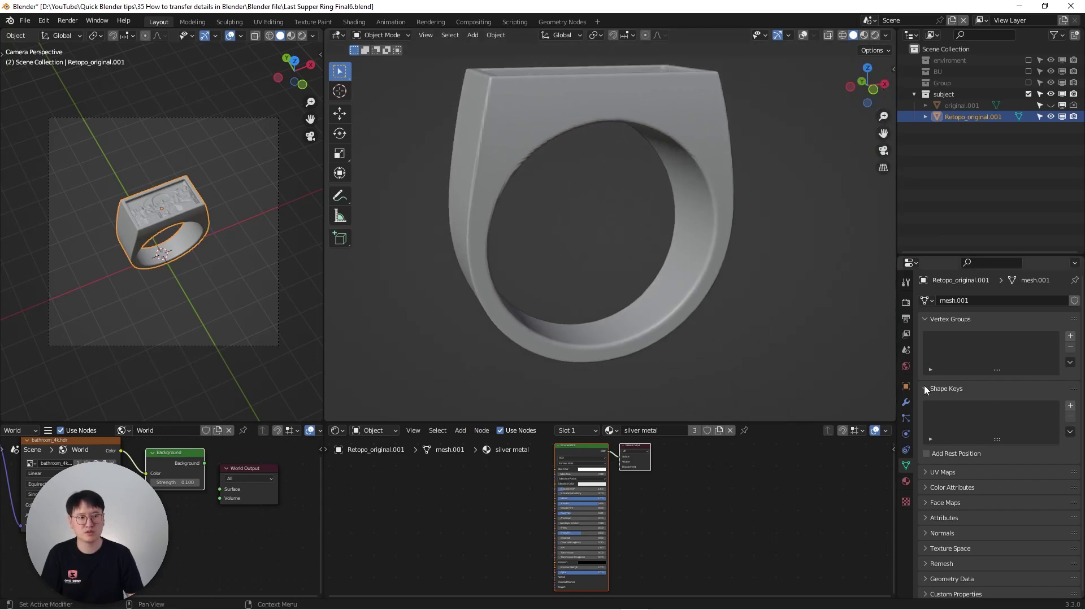
Add a Subdivision Surface modifier to Retopo_original.001
left_click(905, 402)
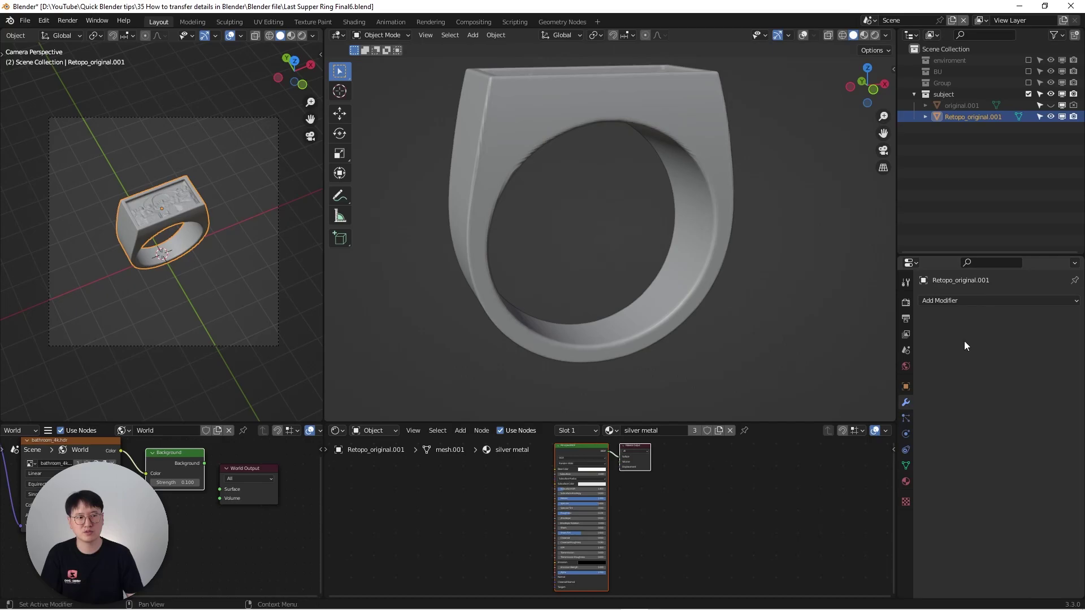
left_click(994, 300)
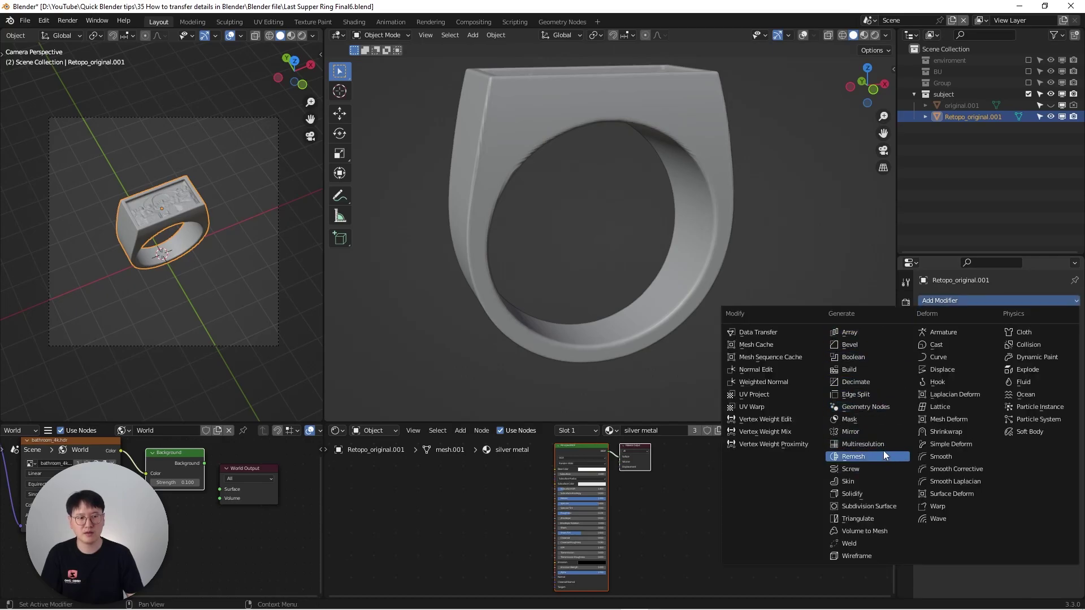
left_click(882, 506)
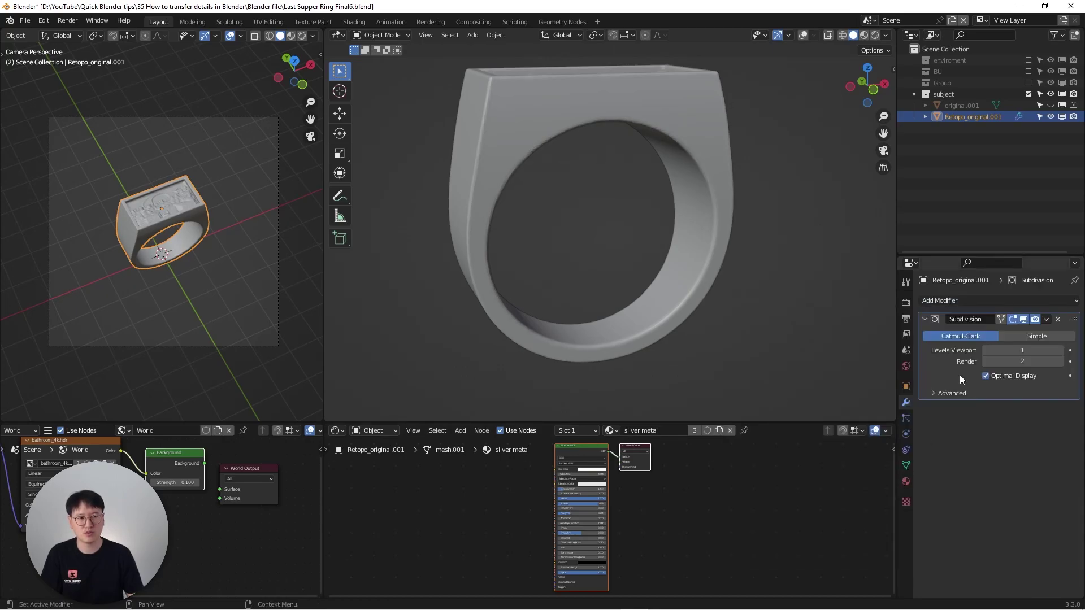
Apply Shade Smooth to the Retopo_original.001 ring
scroll(480, 188, "up", 5)
middle_click_drag(468, 175, 554, 192)
right_click(553, 194)
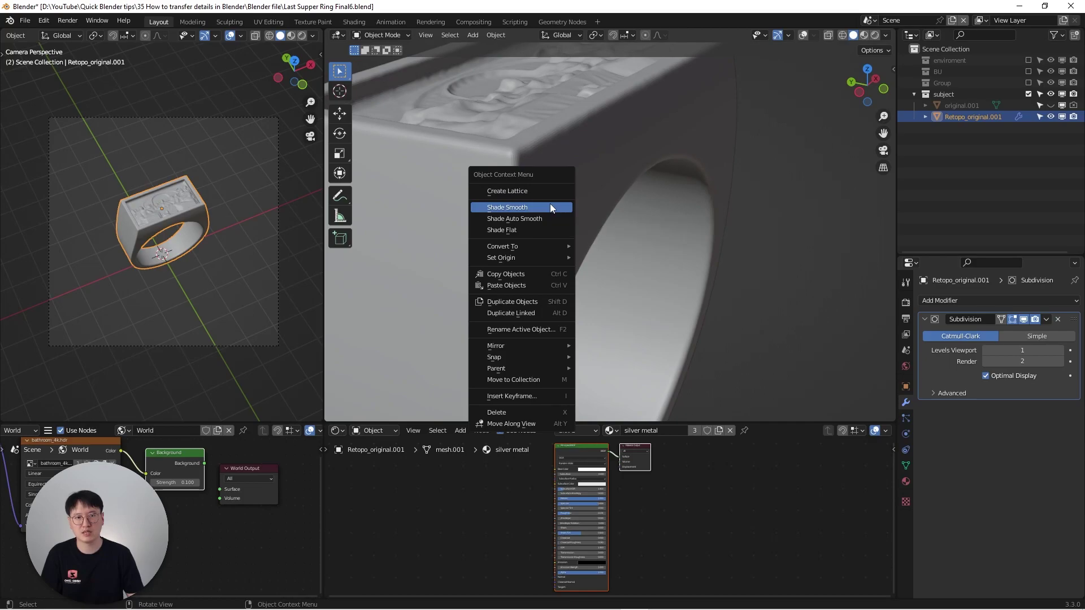
left_click(551, 208)
Inspect the smoothed retopo ring's inner band, outer edges and relief
middle_click_drag(571, 210, 745, 174, "shift")
scroll(734, 209, "down", 4)
middle_click_drag(717, 239, 690, 228)
scroll(719, 215, "up", 3)
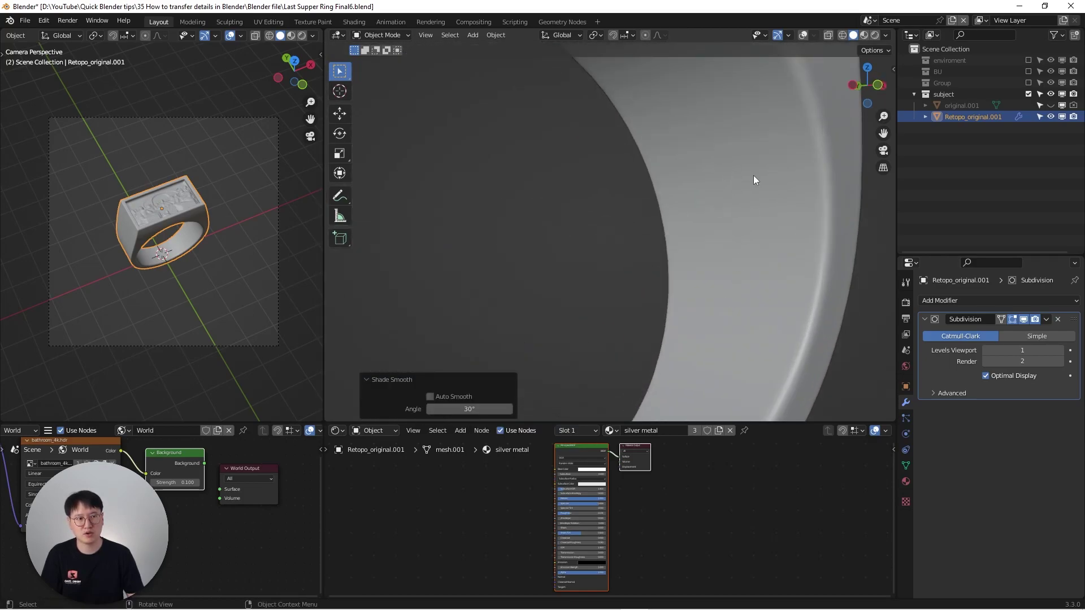
scroll(711, 279, "down", 6)
middle_click_drag(710, 280, 769, 208)
scroll(597, 246, "up", 3)
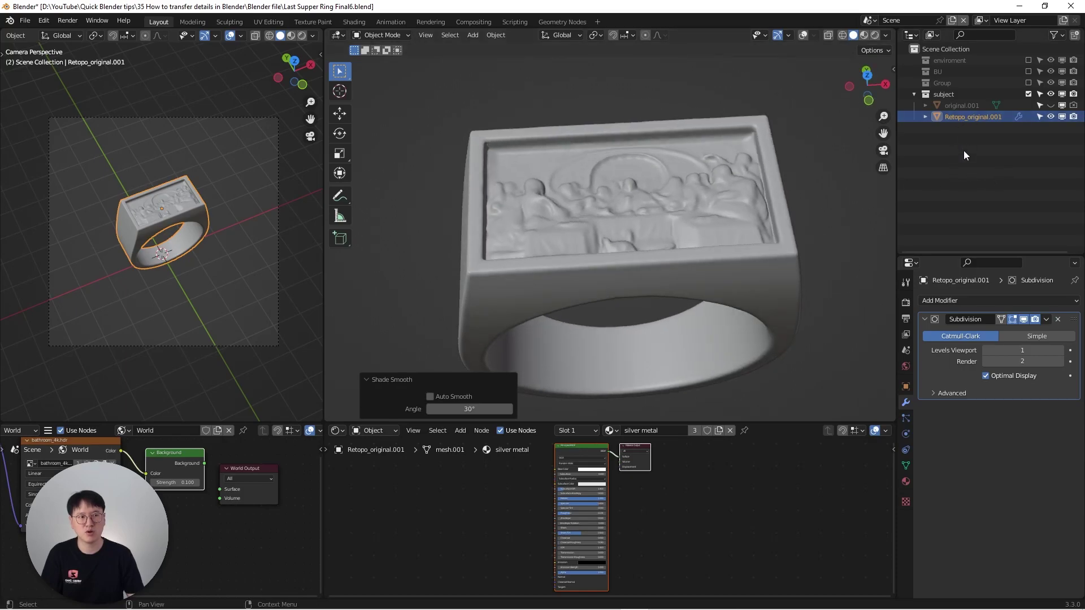
Add a Shrinkwrap modifier below the Subdivision modifier on Retopo_original.001 and view the relief
left_click(989, 299)
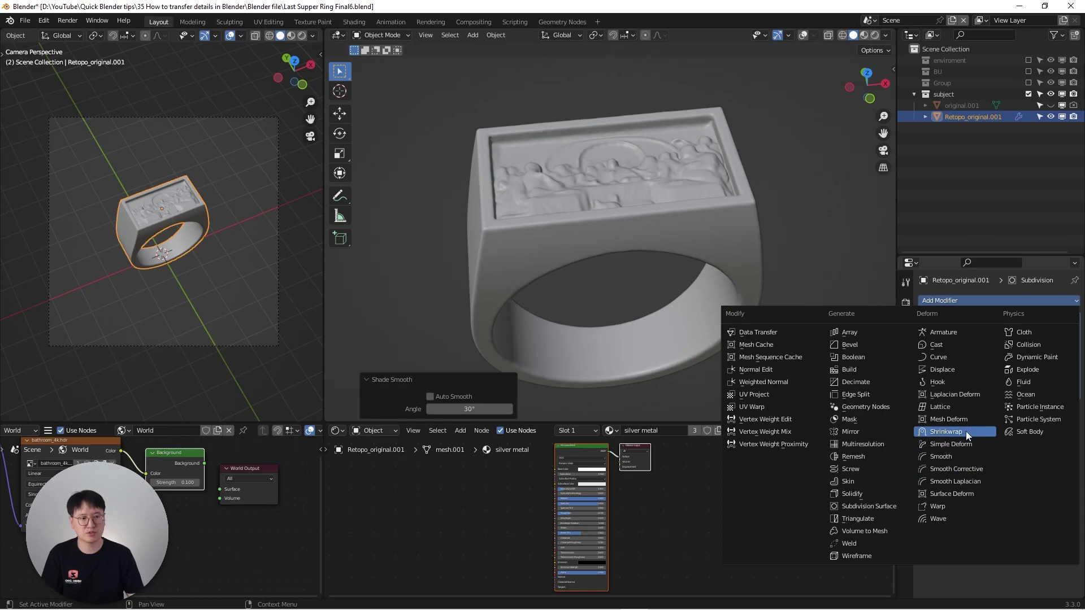
left_click(966, 432)
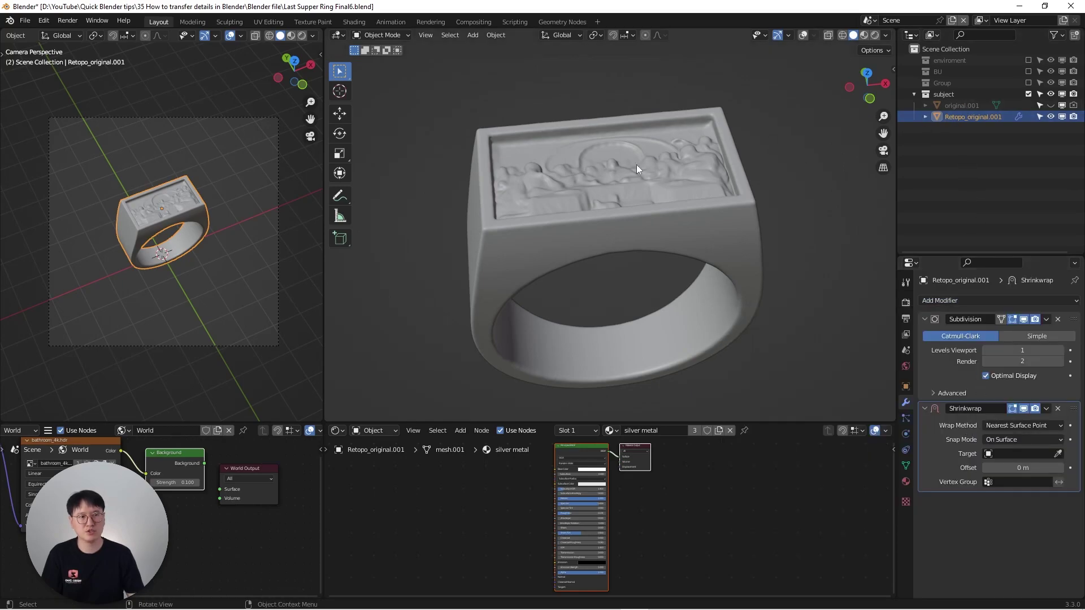
scroll(606, 168, "up", 2)
middle_click_drag(662, 153, 648, 167)
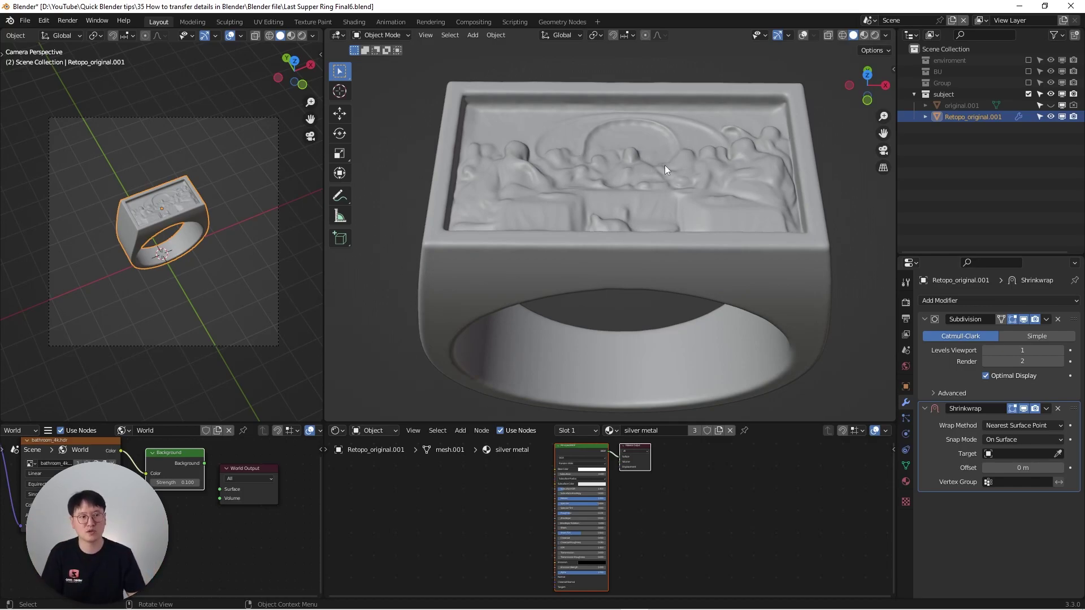
scroll(646, 243, "down", 1)
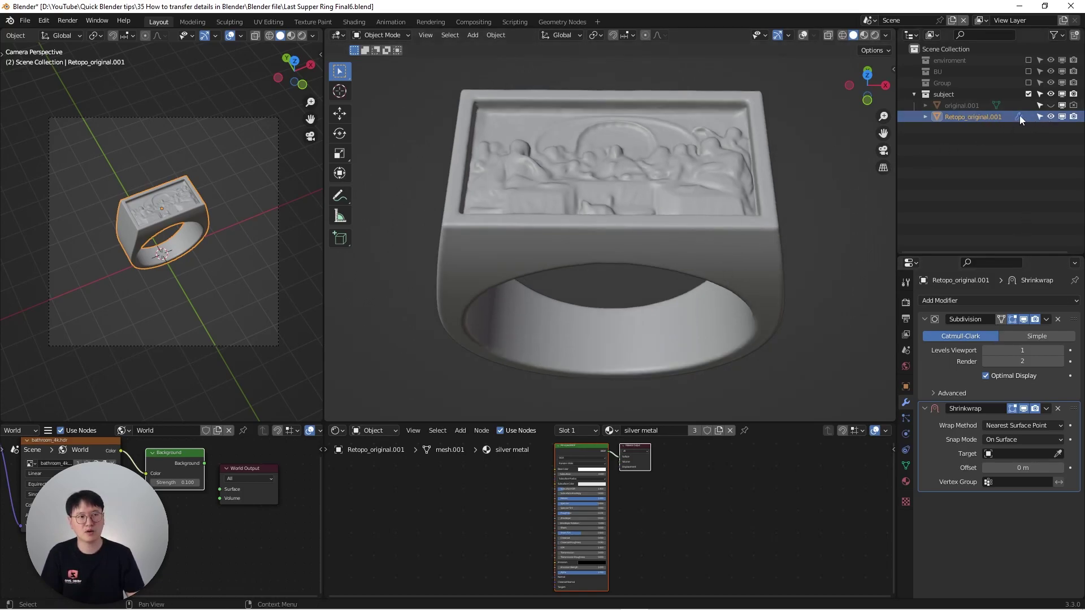
Unhide original.001, compare the overlapping meshes around the relief's central figure, and make Retopo_original.001 the active object again
left_click(1050, 105)
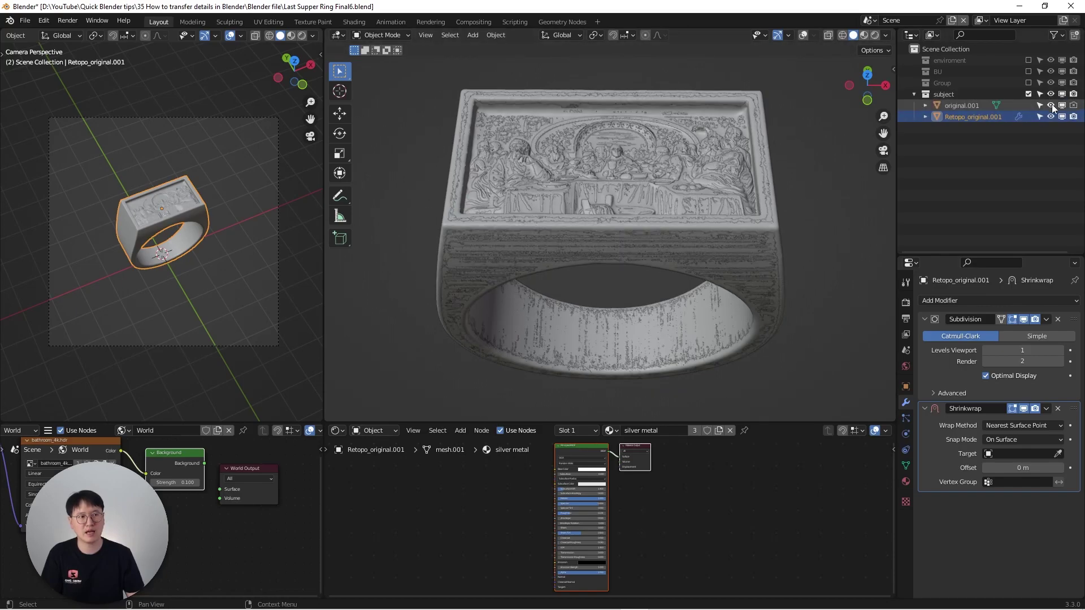
scroll(622, 202, "up", 4)
middle_click_drag(622, 201, 622, 226)
scroll(636, 154, "up", 3)
middle_click_drag(636, 154, 637, 209)
scroll(636, 209, "up", 2)
left_click(965, 104)
left_click(963, 117)
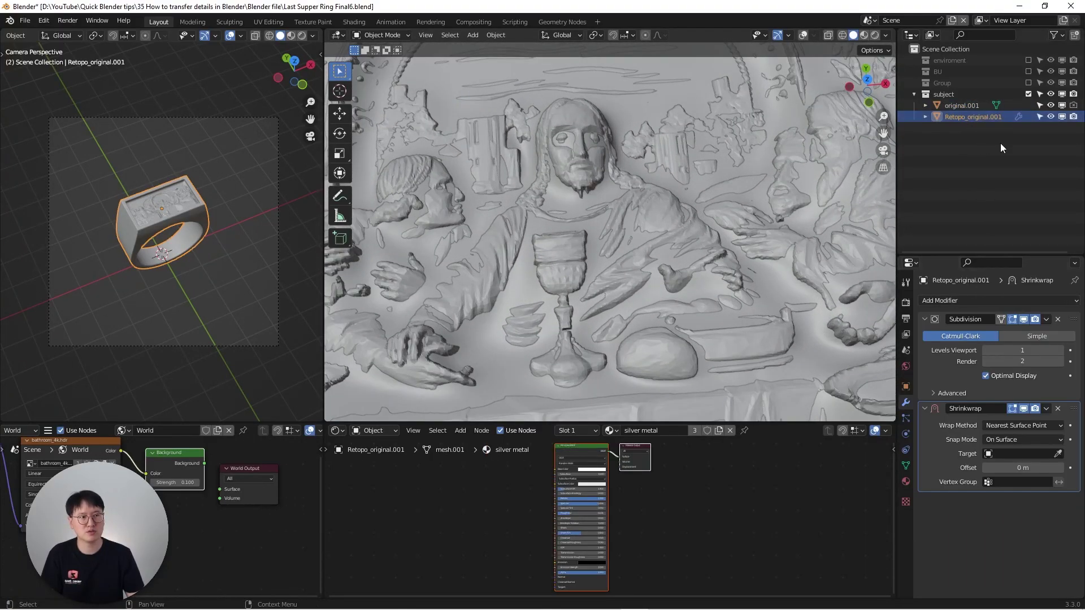
Hide original.001 and set it as the target of Retopo_original.001's Shrinkwrap modifier
left_click(1050, 105)
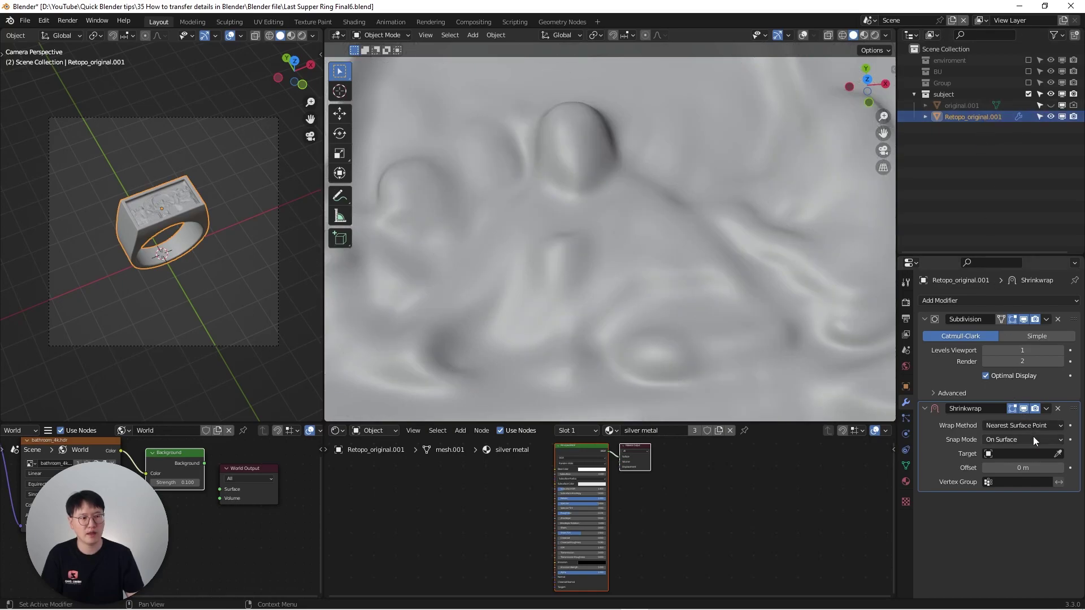
left_click(1057, 454)
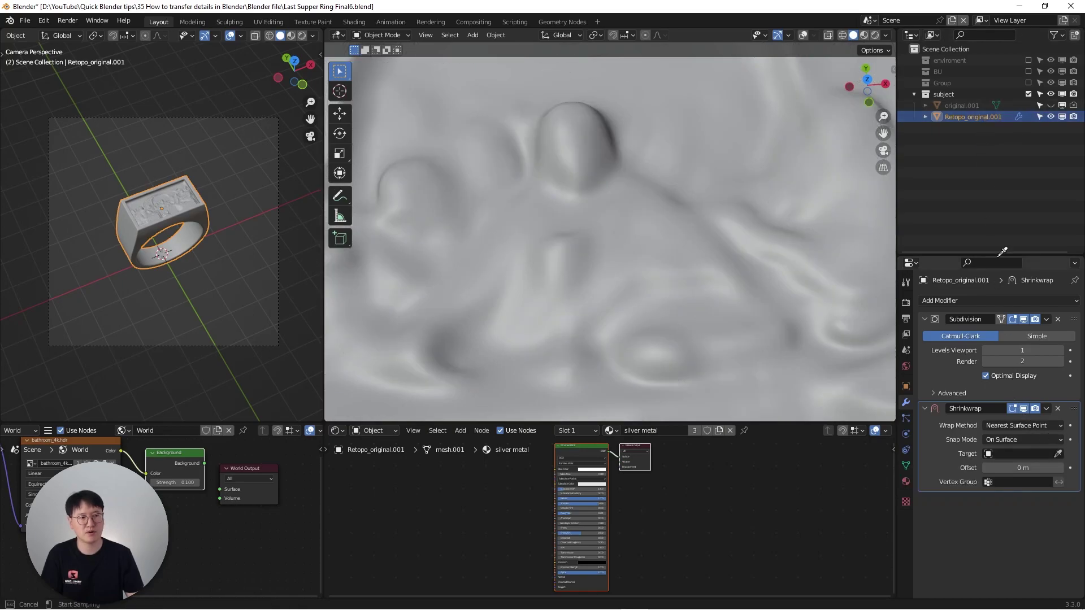
left_click(971, 104)
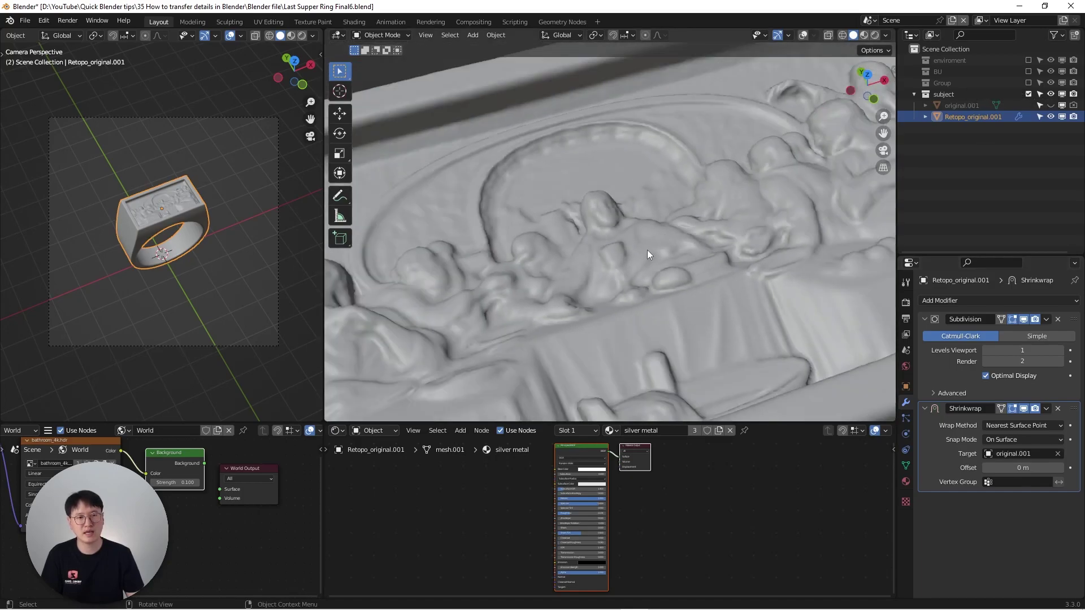
Examine the shrinkwrapped Last Supper relief and its frame from above and at oblique angles
mouse_move(644, 250)
middle_mouse_down()
mouse_move(625, 199)
mouse_move(677, 240)
mouse_move(637, 230)
mouse_move(636, 258)
middle_mouse_up()
scroll(625, 199, "down", 5)
scroll(643, 238, "up", 2)
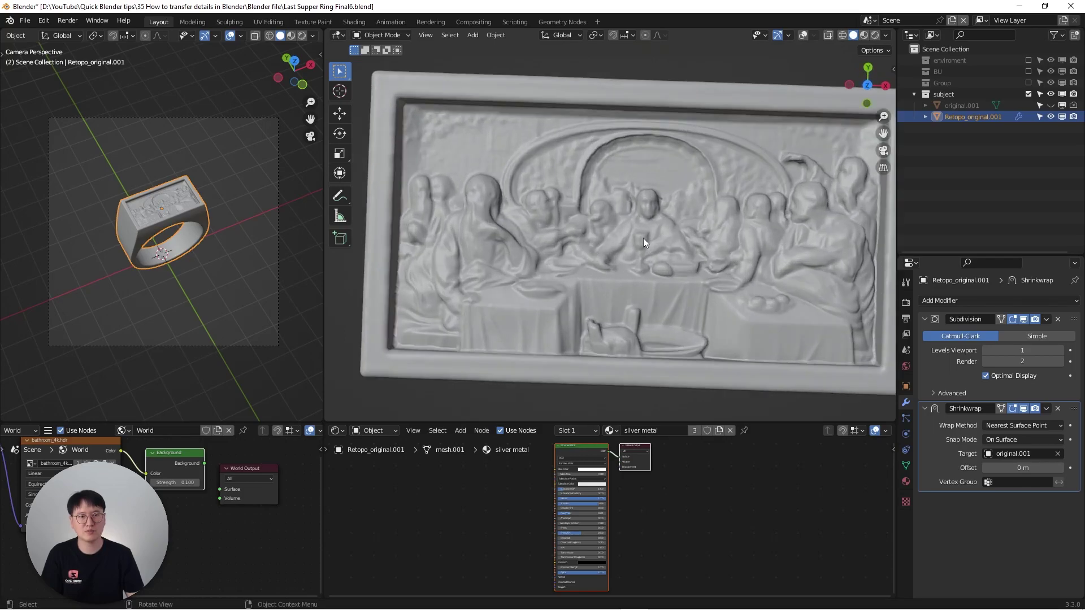
middle_click_drag(661, 314, 670, 294)
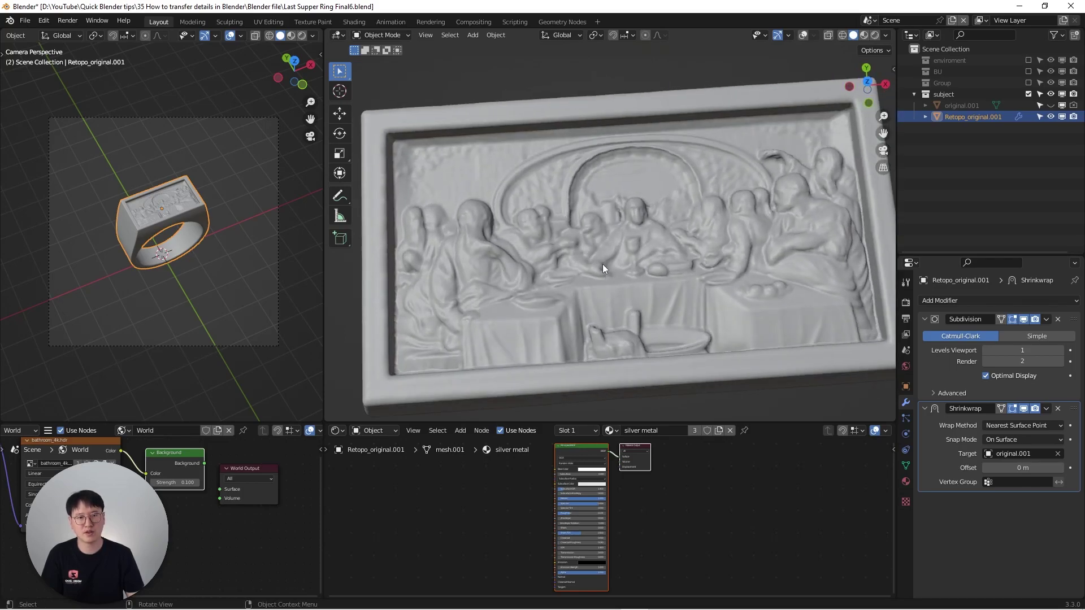
scroll(669, 276, "down", 2)
middle_click_drag(665, 249, 662, 229, "shift")
middle_click_drag(676, 295, 701, 252)
middle_click_drag(717, 348, 715, 219)
scroll(587, 224, "down", 2)
scroll(469, 259, "up", 2)
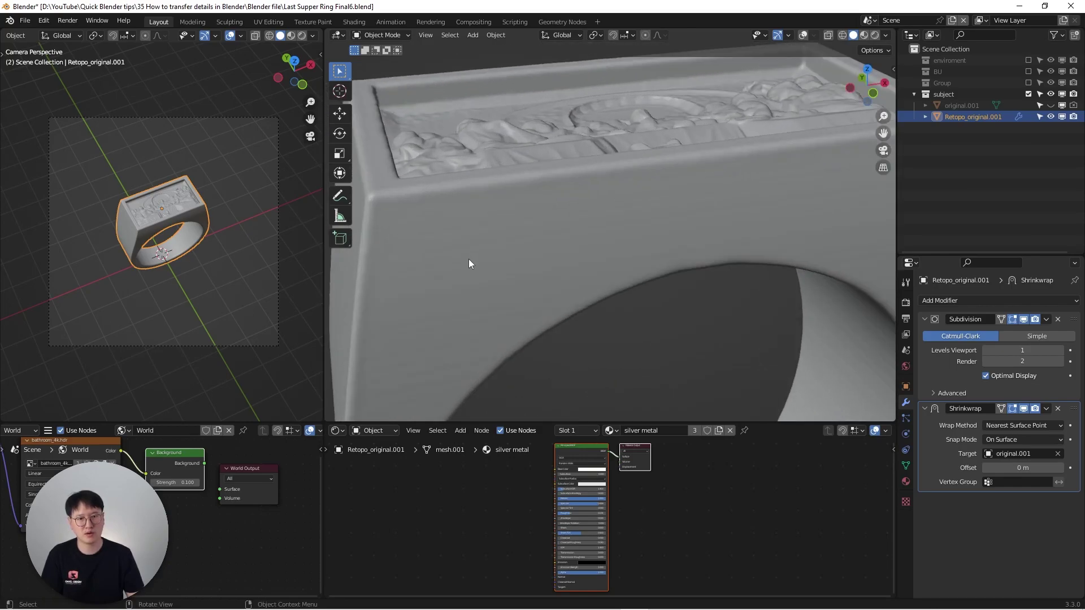
Examine the ring's outer sides, inner band and front profile with the Shrinkwrap applied to the whole mesh
scroll(438, 236, "up", 1)
scroll(453, 285, "down", 3)
middle_click_drag(537, 287, 556, 188, "shift")
scroll(637, 323, "down", 2)
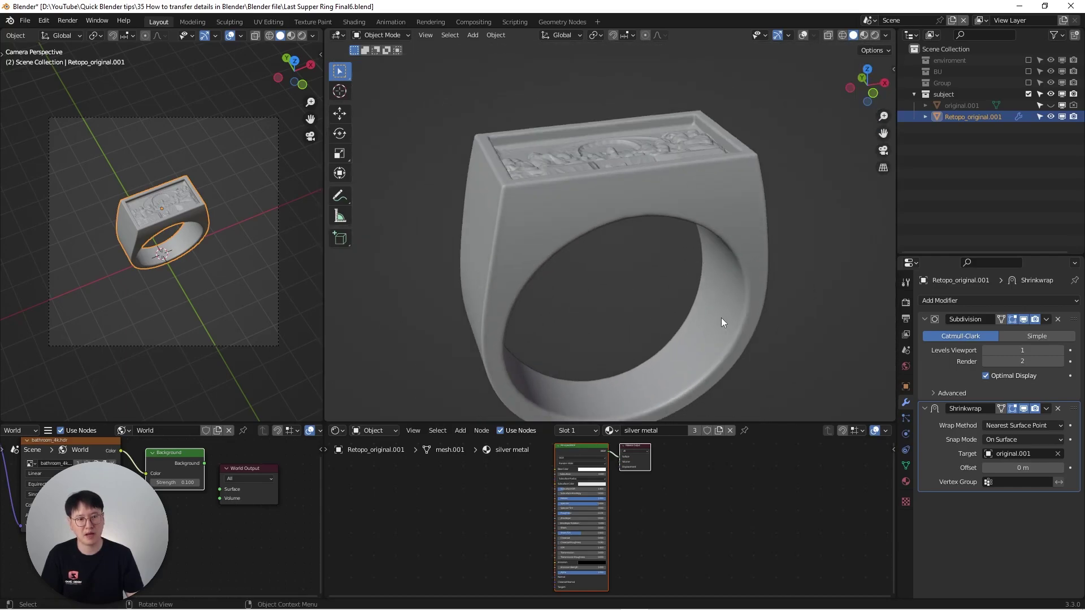
scroll(582, 215, "up", 1)
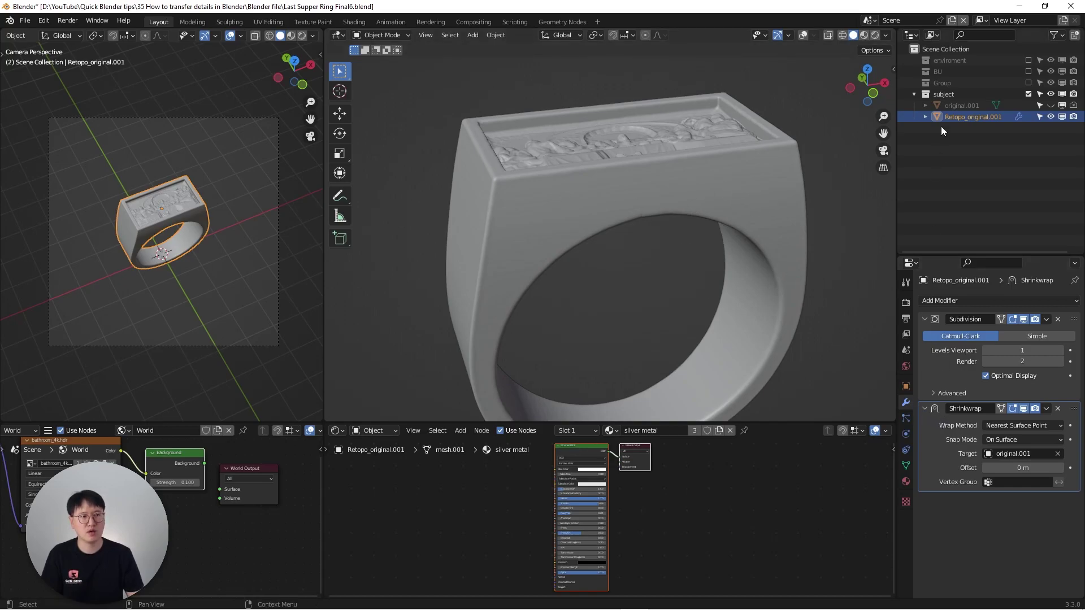
mouse_move(589, 186)
middle_mouse_down()
mouse_move(660, 199)
mouse_move(589, 169)
mouse_move(600, 178)
middle_mouse_up()
scroll(600, 178, "down", 3)
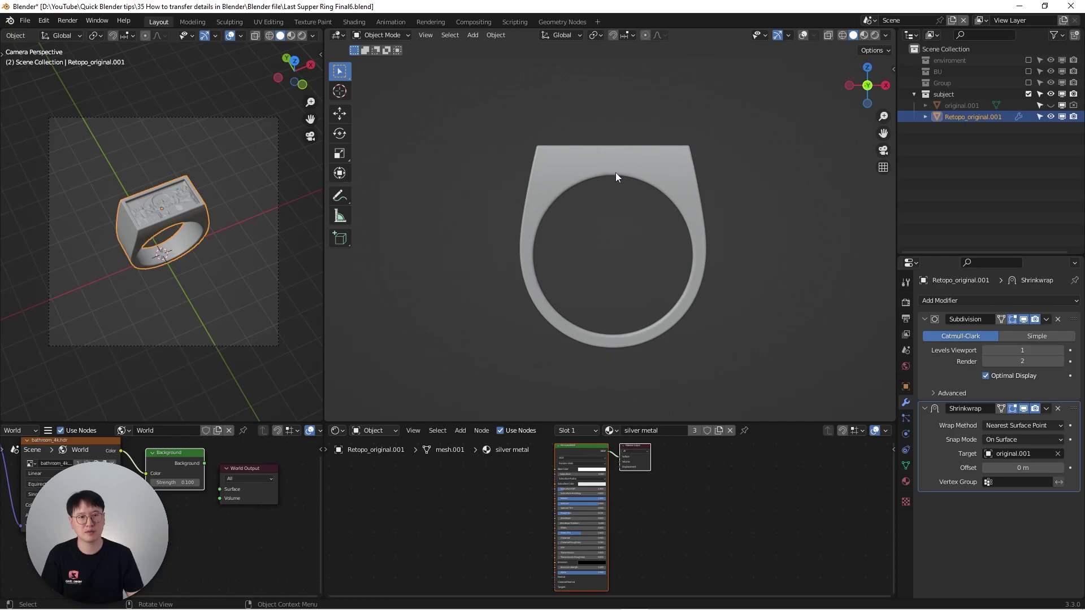
middle_click_drag(618, 178, 542, 125)
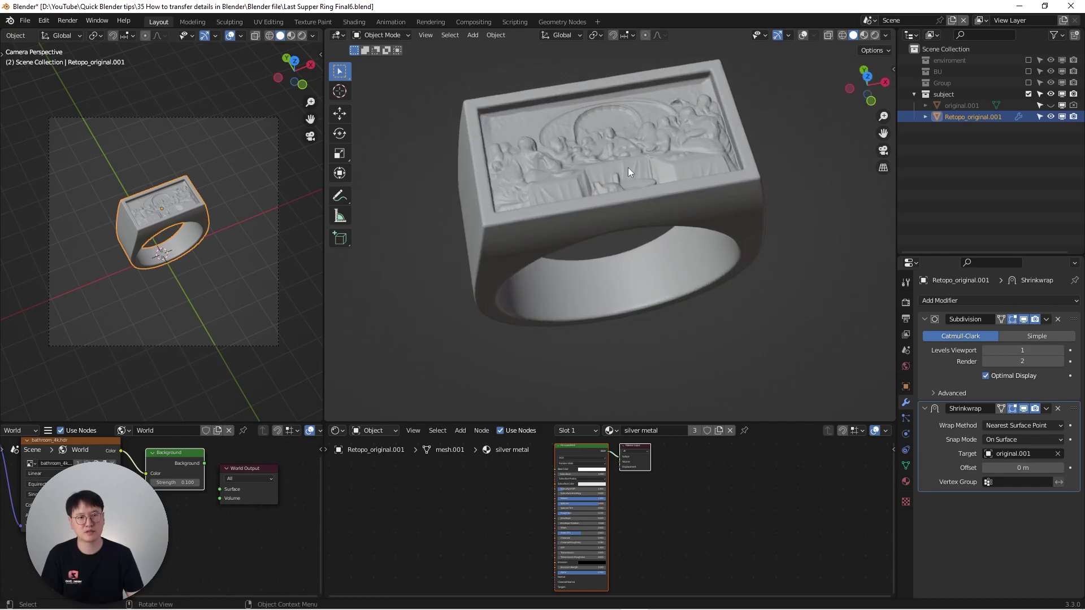
key("KP_1")
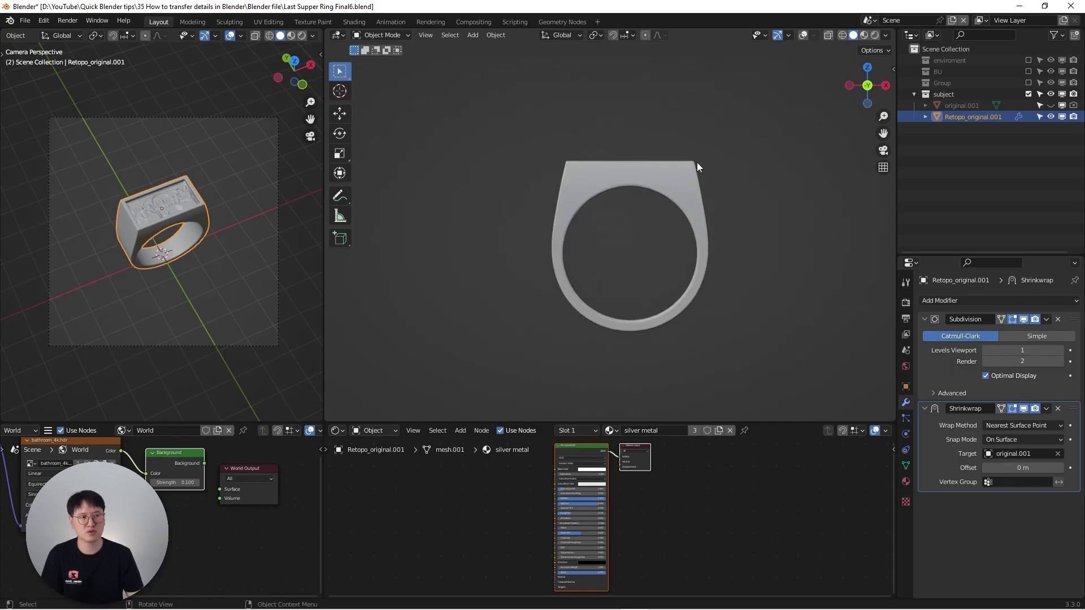
Add a new vertex group to the Retopo_original.001 mesh
left_click(906, 465)
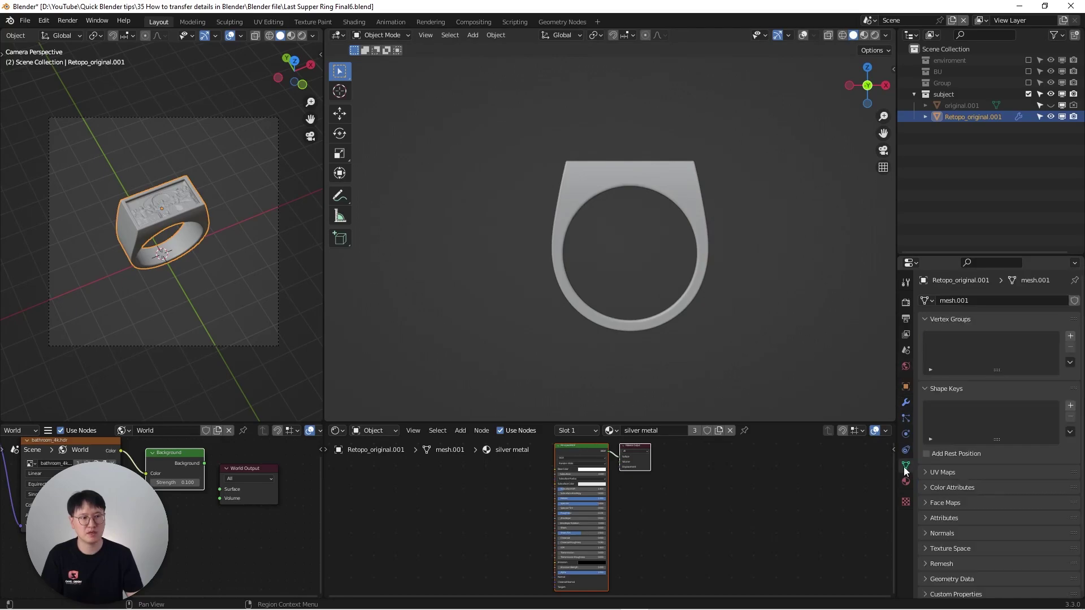
left_click(1071, 336)
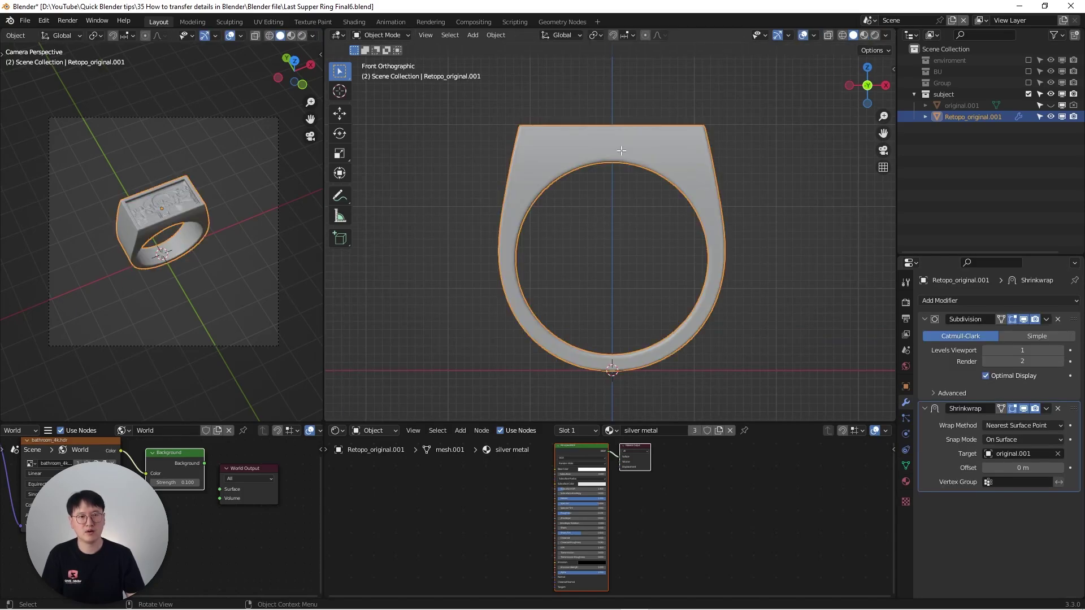
Enter Edit Mode on Retopo_original.001 and select the relief faces inside the frame from the top orthographic view
key("Tab")
middle_click_drag(621, 151, 627, 113)
scroll(659, 290, "up", 5)
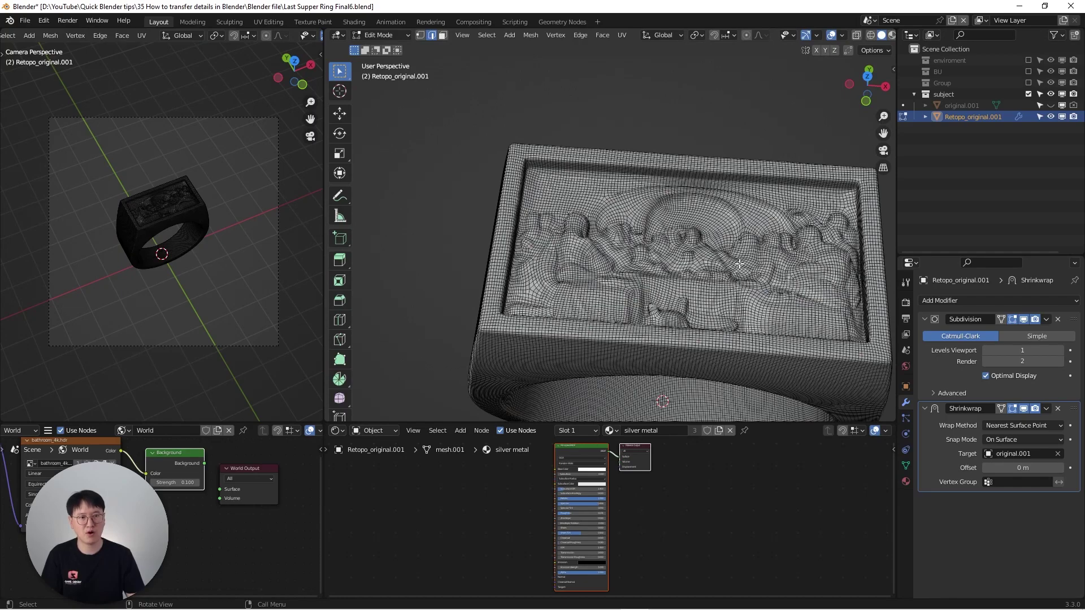
scroll(587, 174, "down", 1)
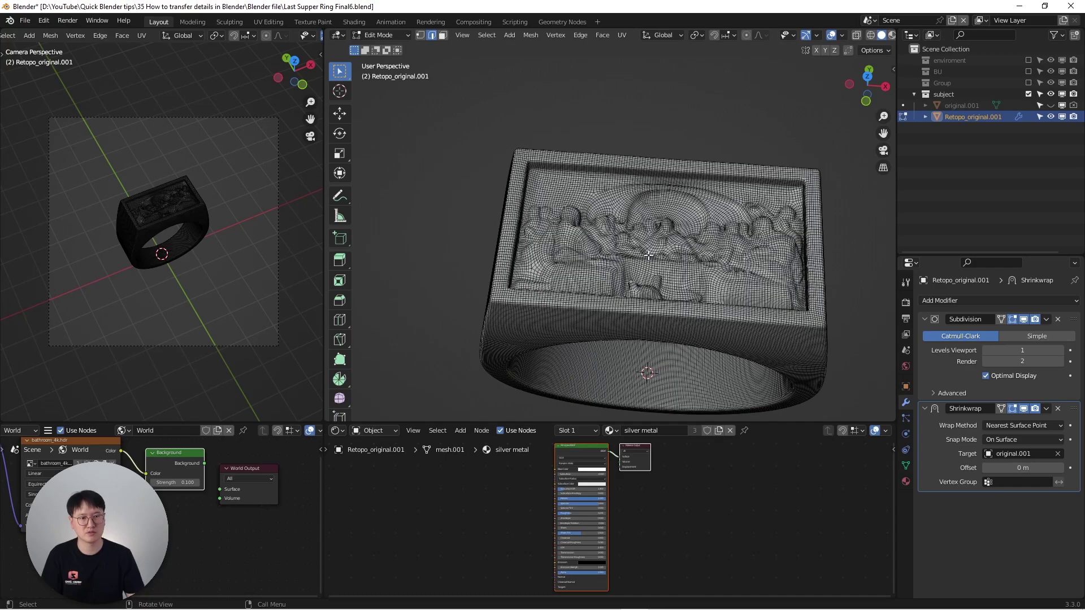
key("KP_7")
key("KP_5")
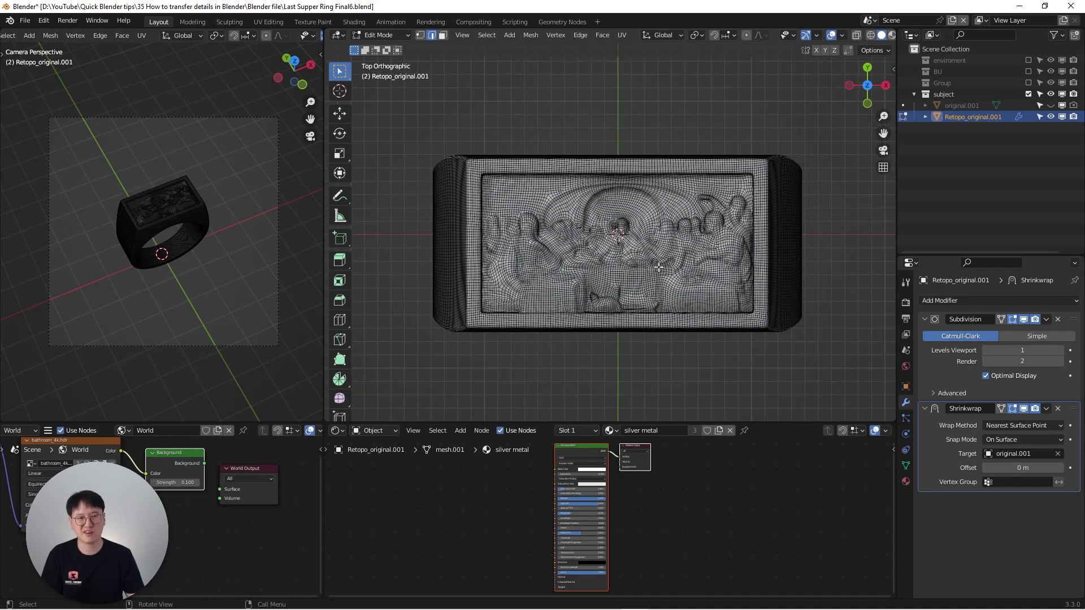
left_click_drag(486, 182, 751, 311)
scroll(609, 230, "up", 6)
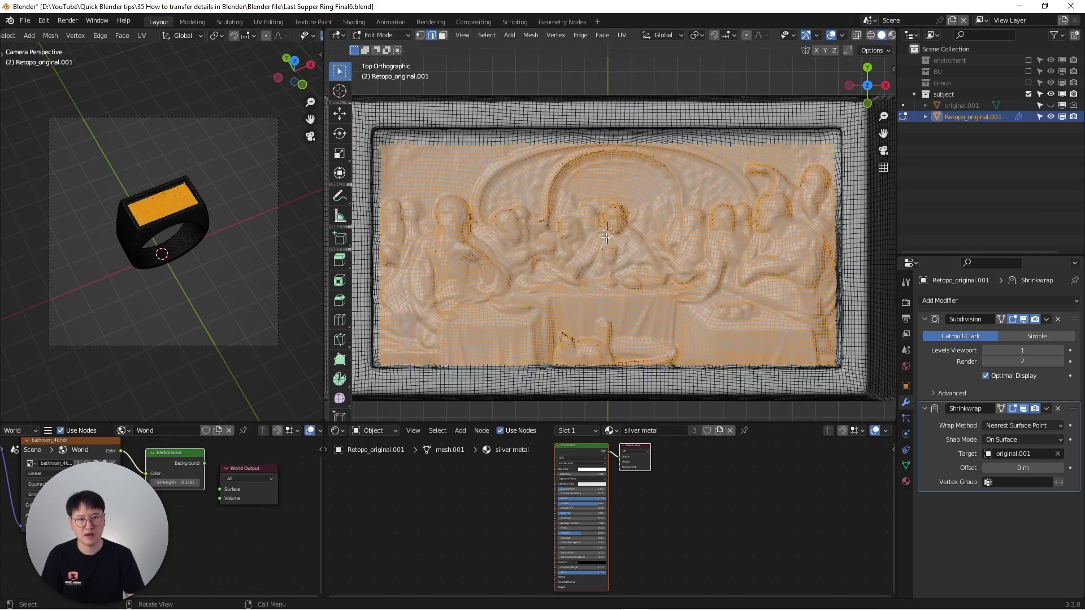
mouse_move(609, 227)
middle_mouse_down()
mouse_move(570, 198)
mouse_move(593, 229)
middle_mouse_up()
key("KP_7")
key("KP_7")
scroll(586, 229, "down", 5)
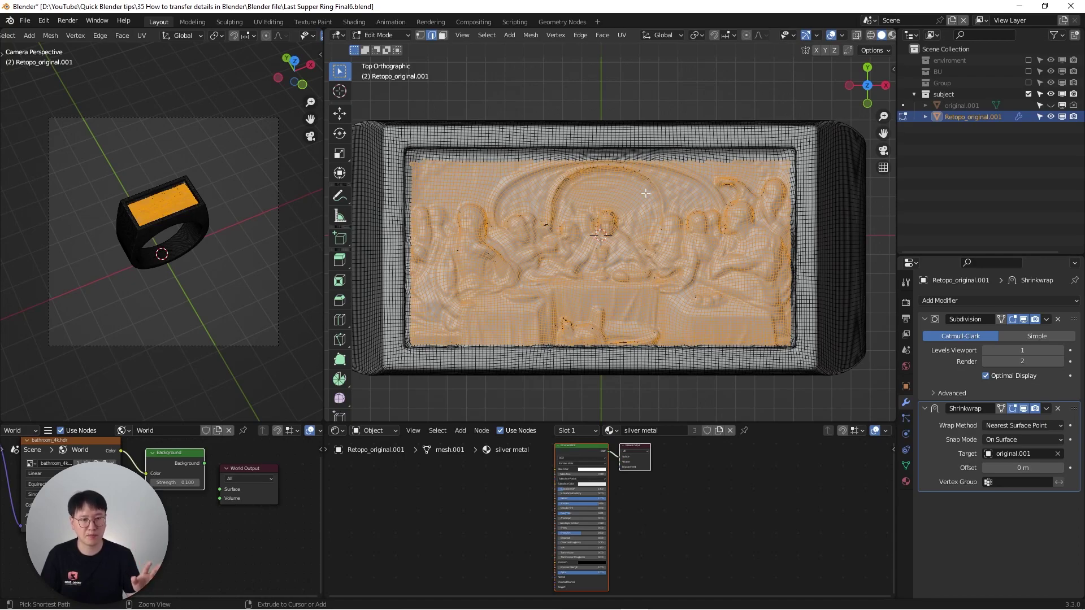
Grow the relief selection outward seven times so it takes in the recess walls and part of the frame
key("ctrl+KP_Add")
key("ctrl+KP_Add")
key("ctrl+KP_Add")
key("ctrl+KP_Add")
key("ctrl+KP_Add")
key("ctrl+KP_Add")
key("ctrl+KP_Add")
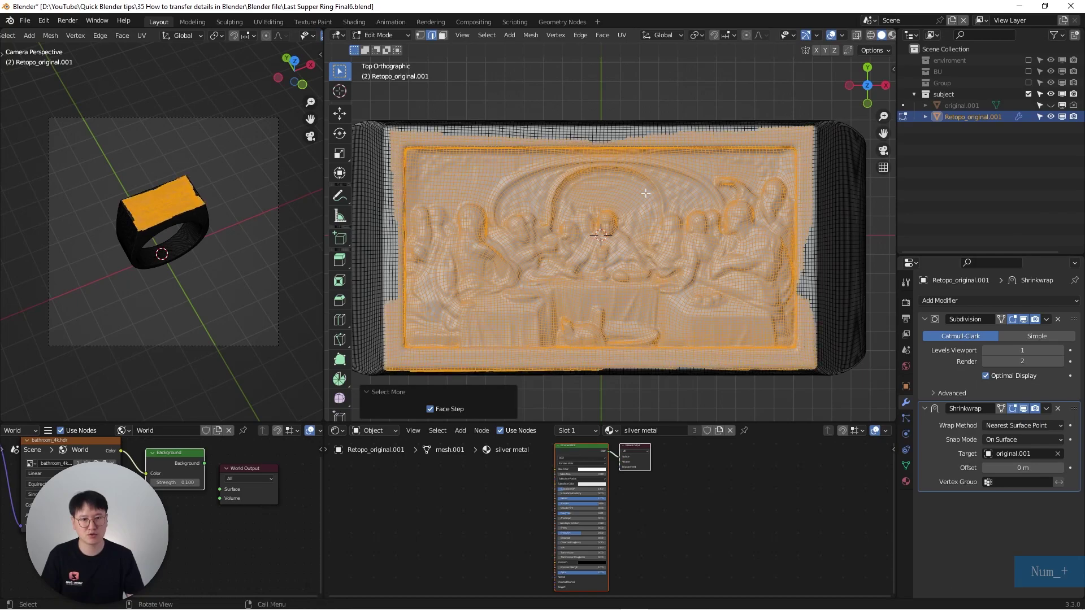
Box-deselect the flat frame borders on all four sides of the relief panel
scroll(514, 260, "down", 1)
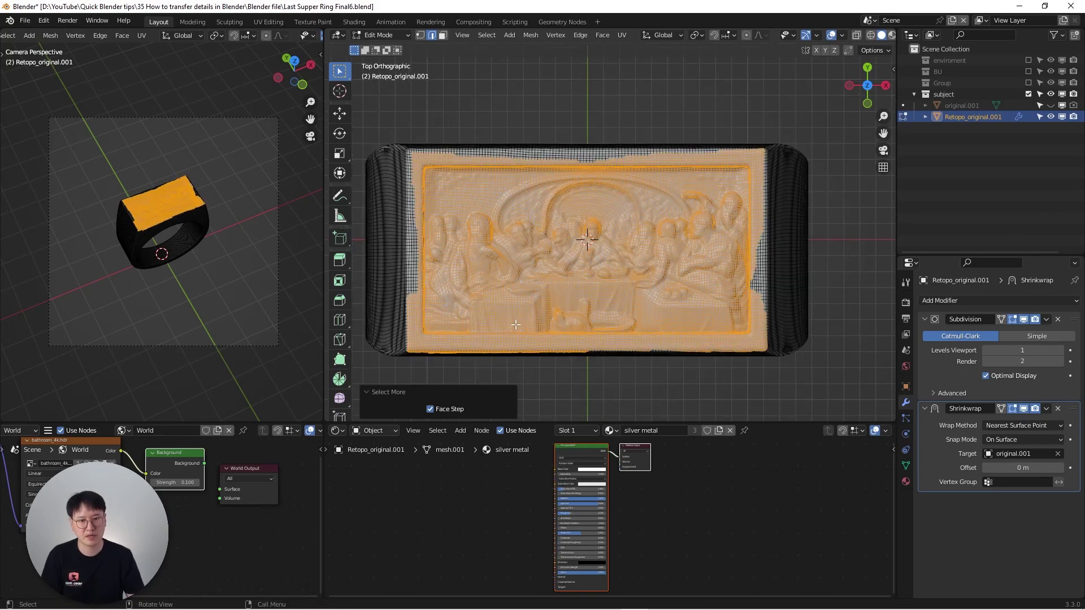
middle_click_drag(536, 290, 568, 251, "shift")
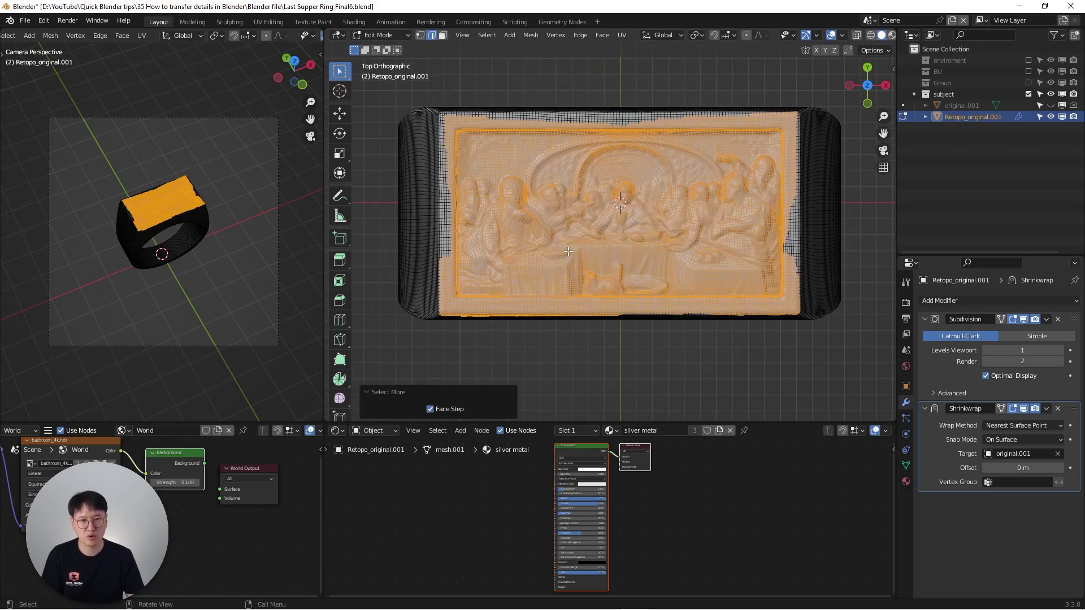
key("b")
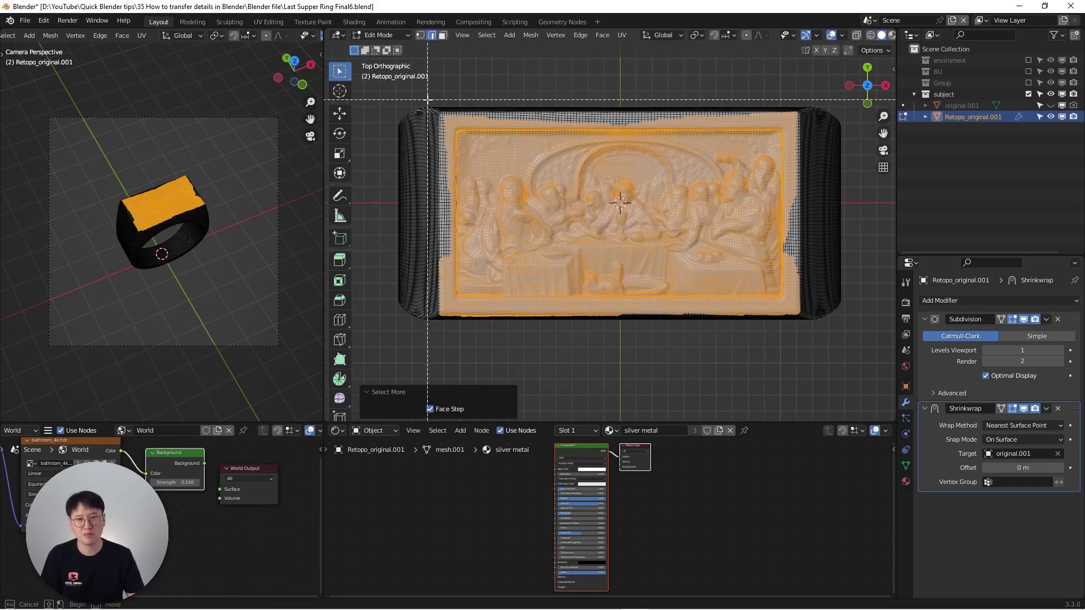
left_click_drag(426, 95, 455, 337)
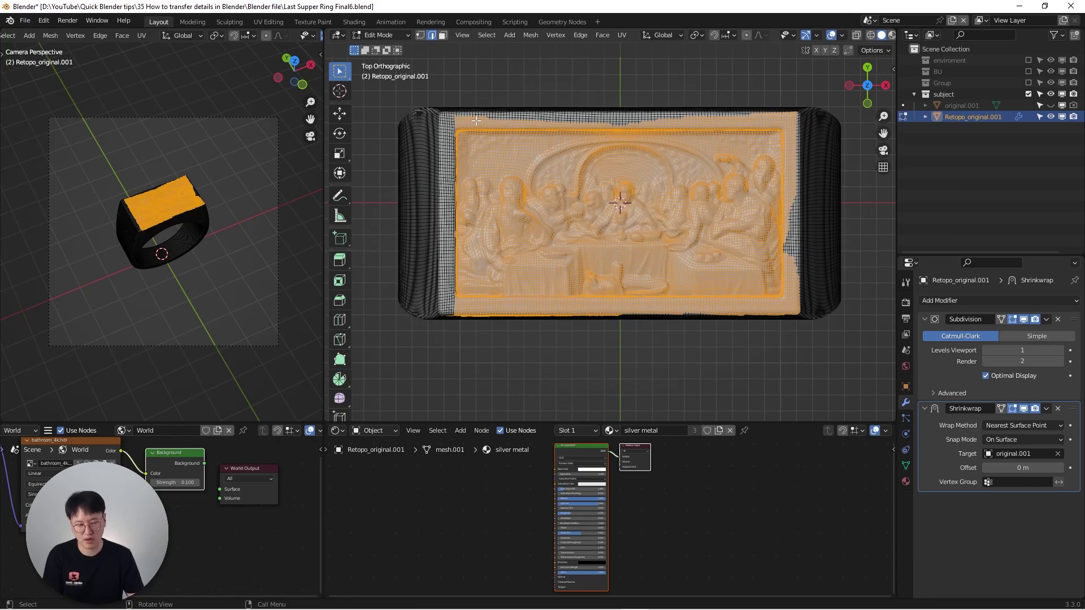
left_click_drag(426, 94, 833, 129)
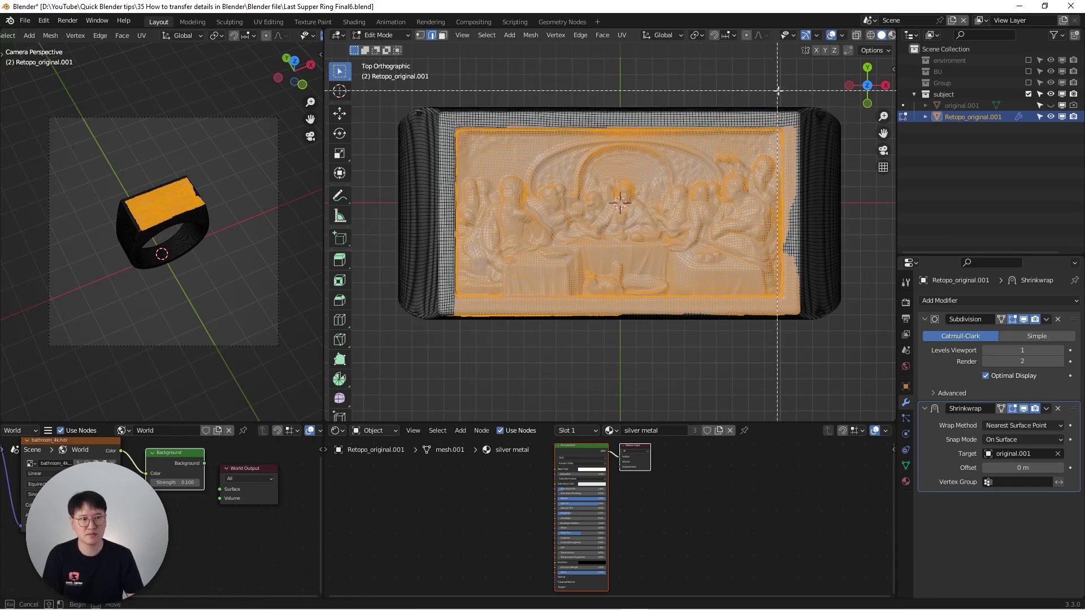
left_click_drag(781, 90, 841, 337)
left_click_drag(828, 298, 389, 349, "ctrl")
Remove leftover frame faces along the panel's upper edge from the selection and check the selected recess walls
middle_click_drag(551, 362, 508, 231)
scroll(554, 254, "up", 2)
scroll(513, 232, "down", 2)
scroll(497, 244, "up", 2)
key("b")
mouse_move(486, 227)
middle_mouse_down()
mouse_move(470, 226)
mouse_move(673, 229)
mouse_move(546, 246)
mouse_move(662, 239)
mouse_move(652, 235)
mouse_move(700, 280)
mouse_move(564, 300)
mouse_move(653, 291)
mouse_move(614, 217)
mouse_move(633, 220)
middle_mouse_up()
key("c")
key("Escape")
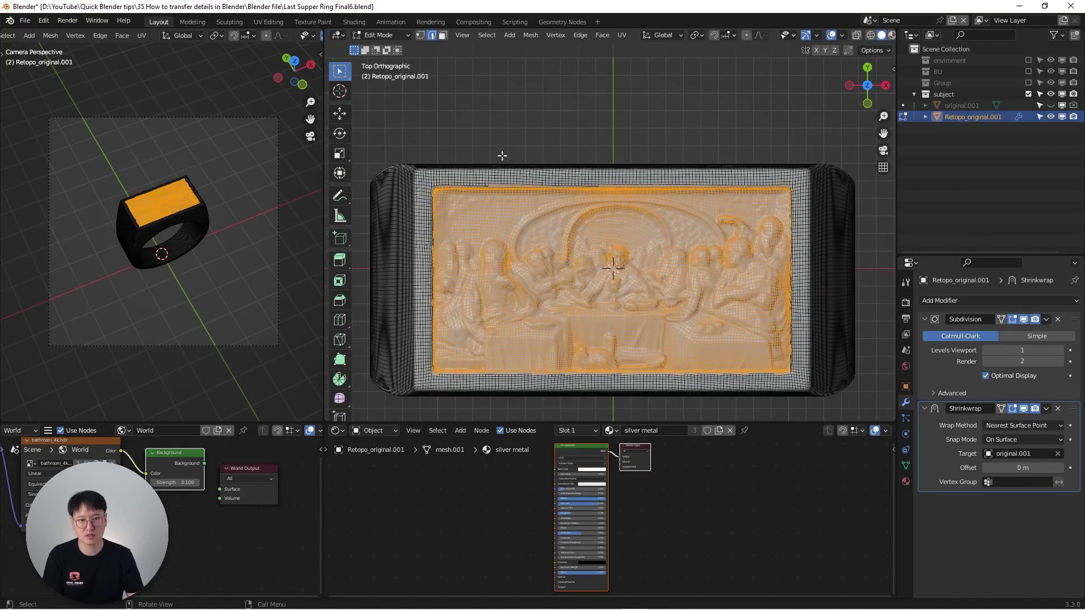
key("b")
left_click_drag(463, 155, 813, 189)
middle_click_drag(643, 232, 599, 186)
scroll(590, 178, "up", 3)
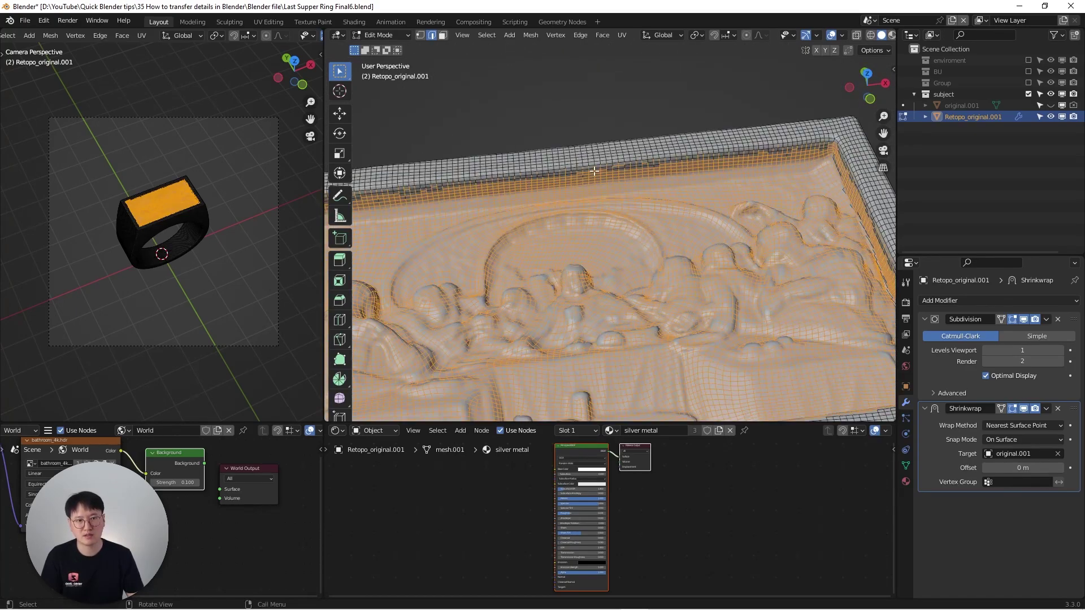
scroll(641, 181, "down", 3)
scroll(614, 239, "up", 2)
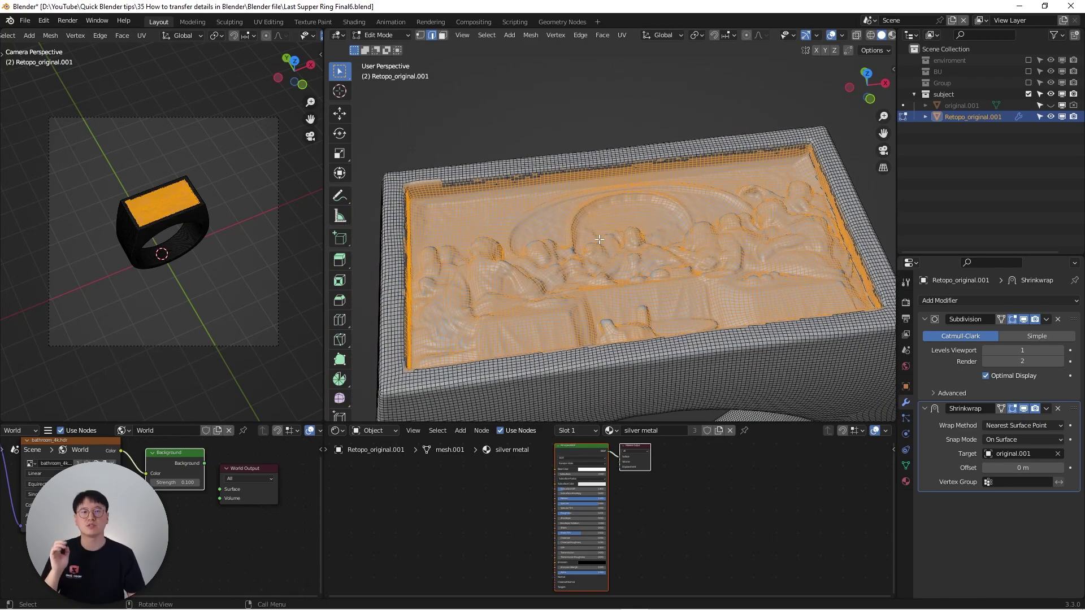
Assign the selected relief faces to the vertex group Group with weight 1.000
middle_click_drag(549, 220, 485, 221, "shift")
left_click(906, 465)
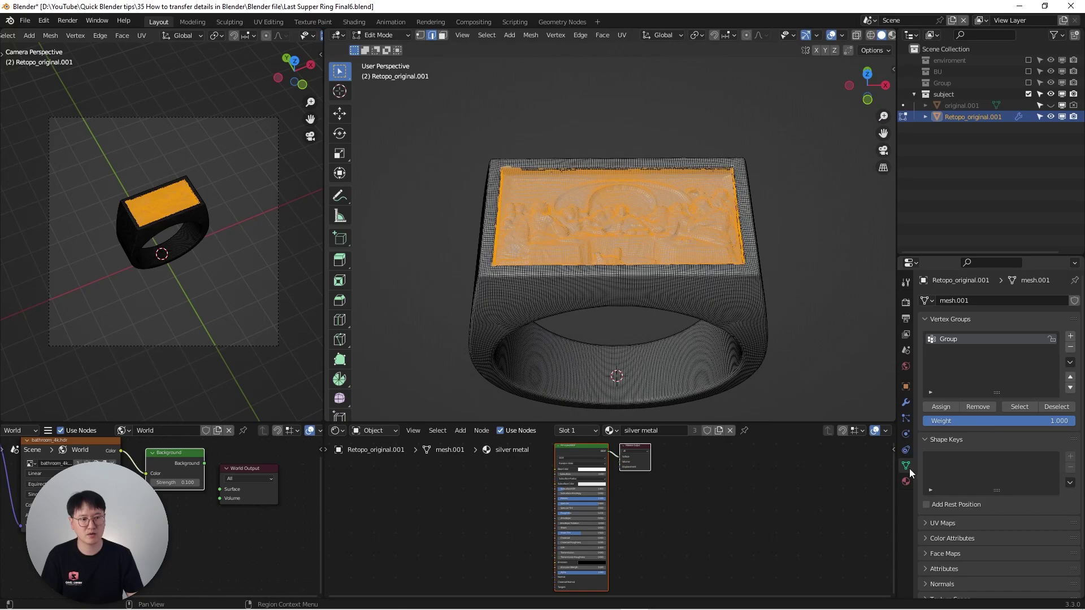
middle_click_drag(674, 274, 711, 277, "shift")
scroll(712, 228, "up", 2)
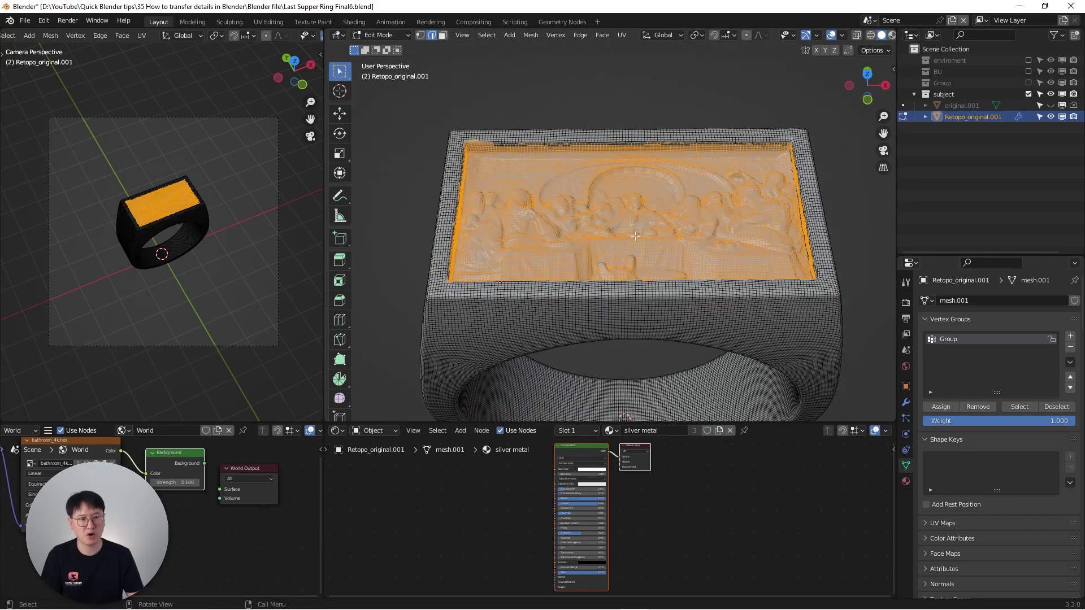
left_click(939, 408)
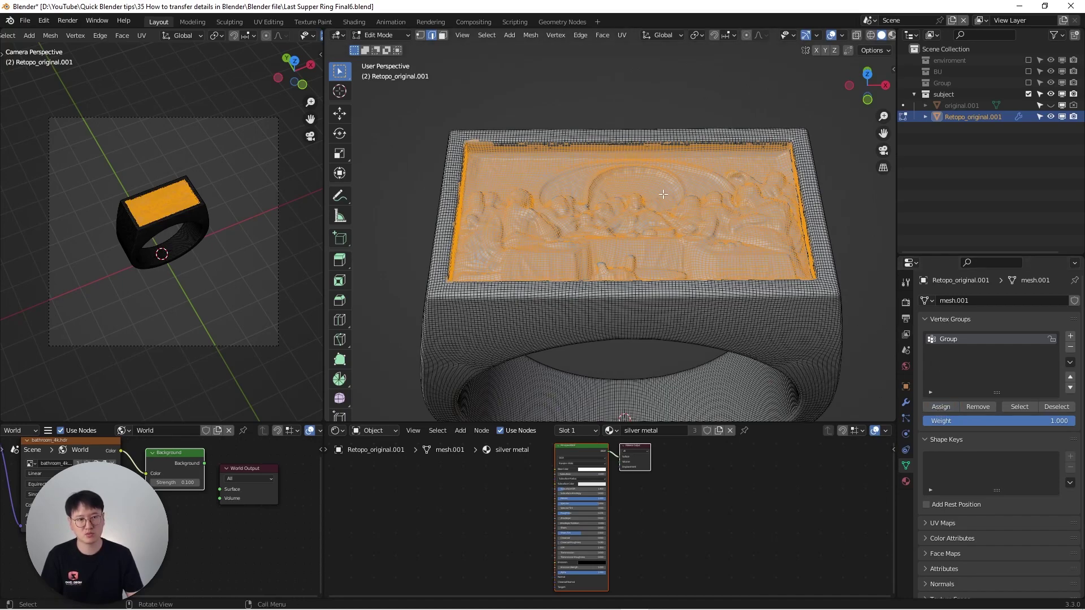
Return to Object Mode and limit the Shrinkwrap modifier to the vertex group Group
left_click(906, 404)
middle_click_drag(743, 251, 693, 226, "shift")
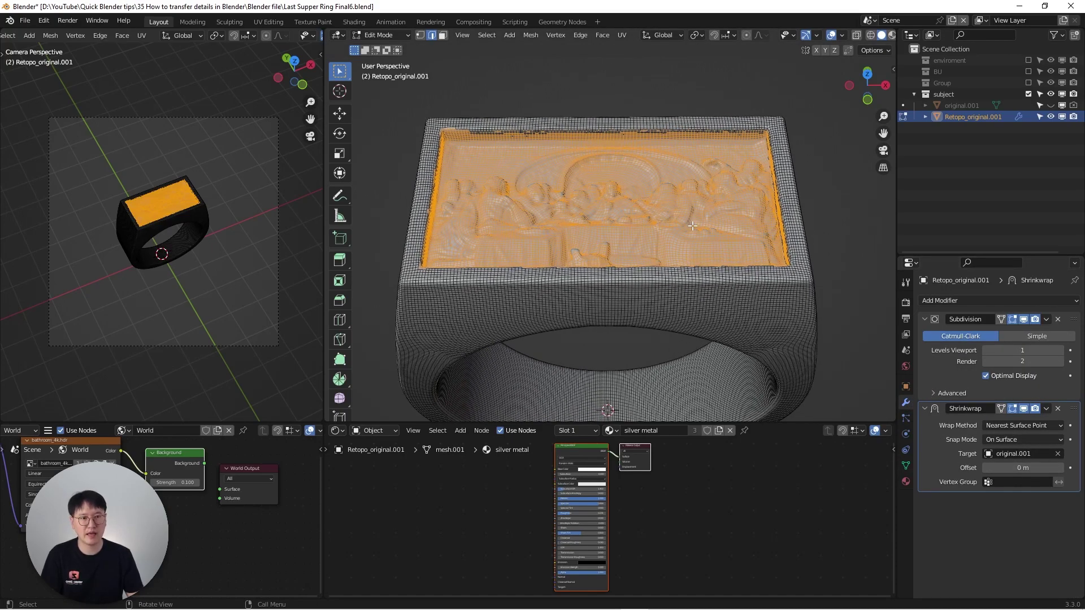
key("Tab")
scroll(730, 343, "up", 6)
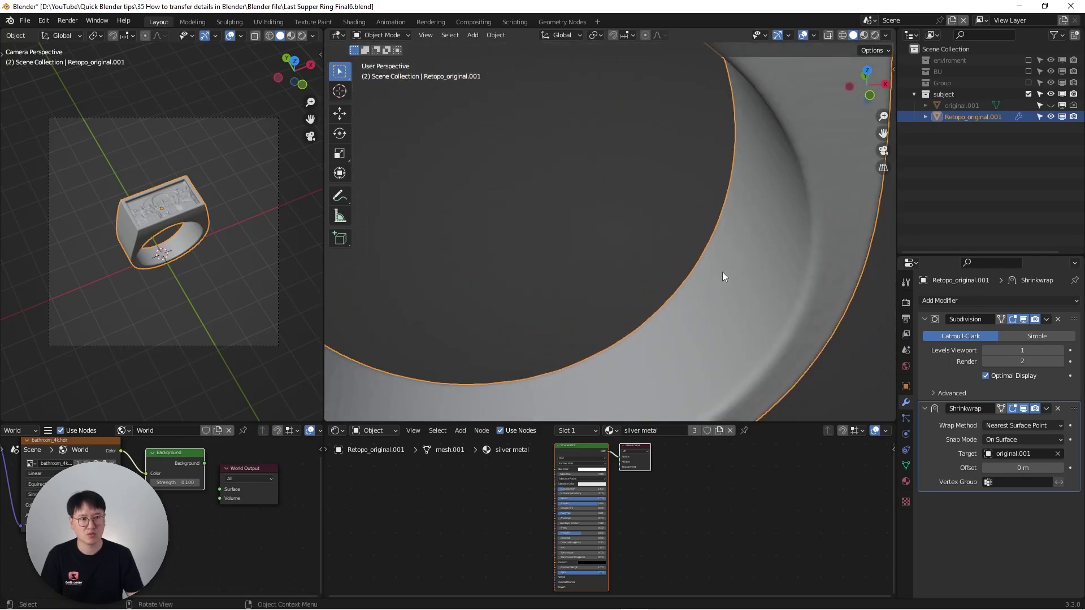
scroll(723, 273, "down", 5)
scroll(722, 310, "up", 5)
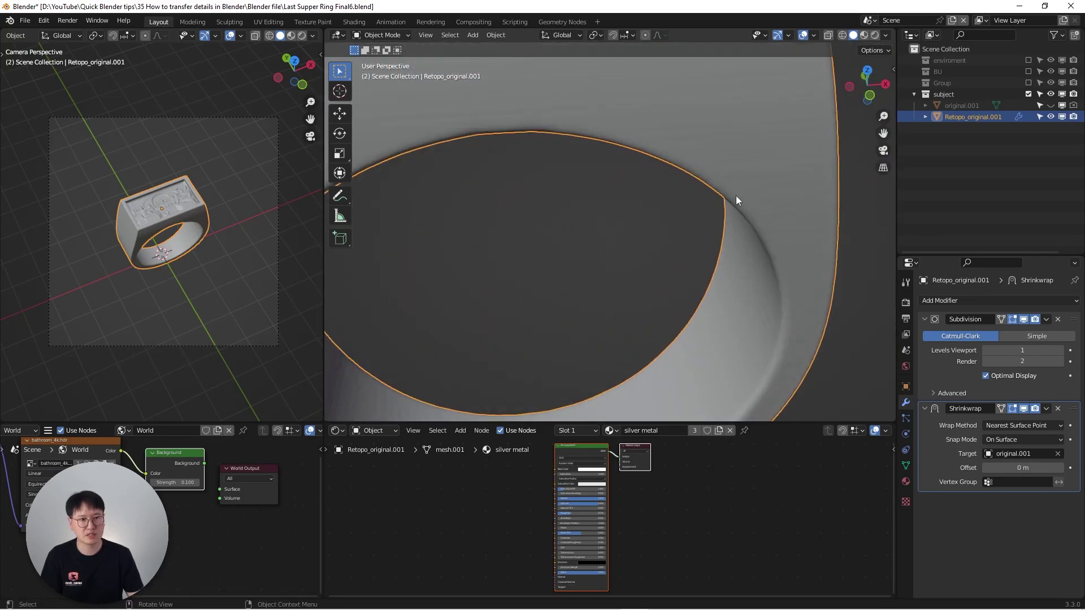
scroll(730, 291, "down", 1)
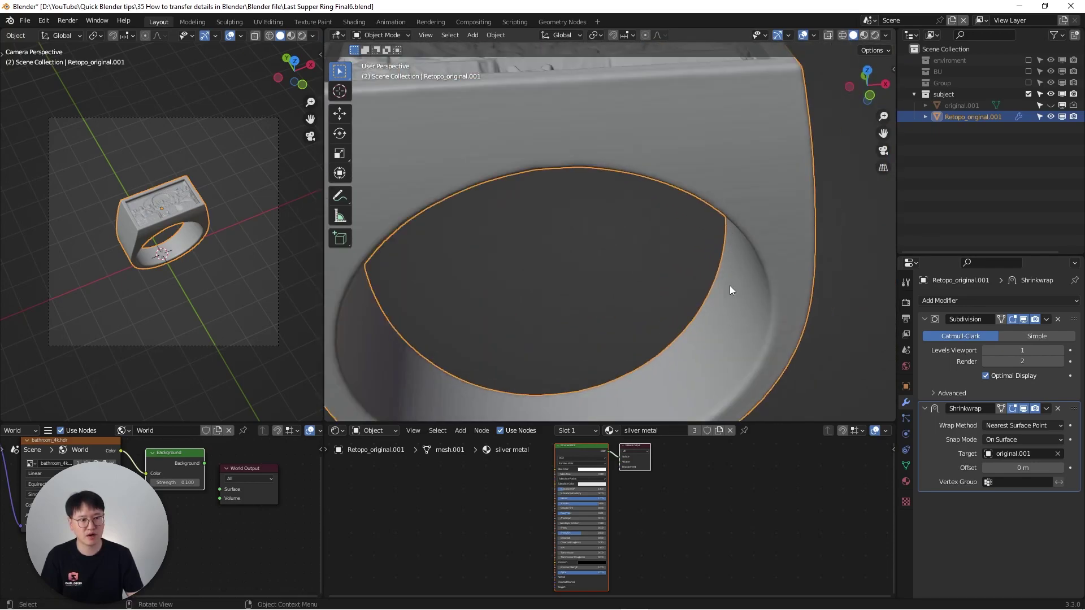
left_click(1003, 482)
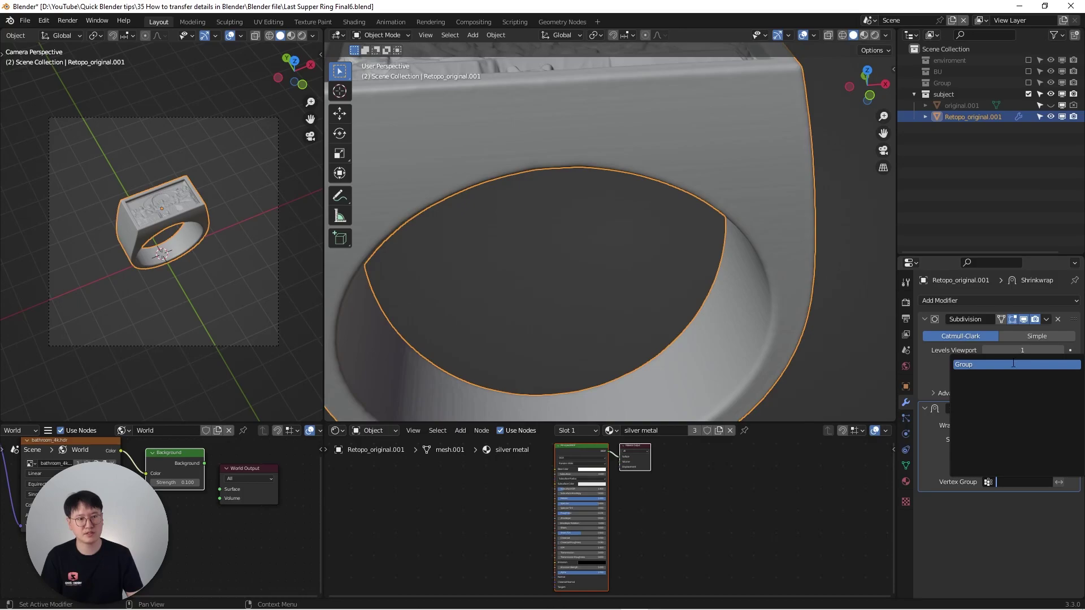
left_click(1013, 364)
Examine the ring's outer sides, band and relief panel with the Shrinkwrap restricted to the vertex group
middle_click_drag(786, 254, 689, 155)
middle_click_drag(778, 223, 737, 226)
scroll(612, 263, "down", 3)
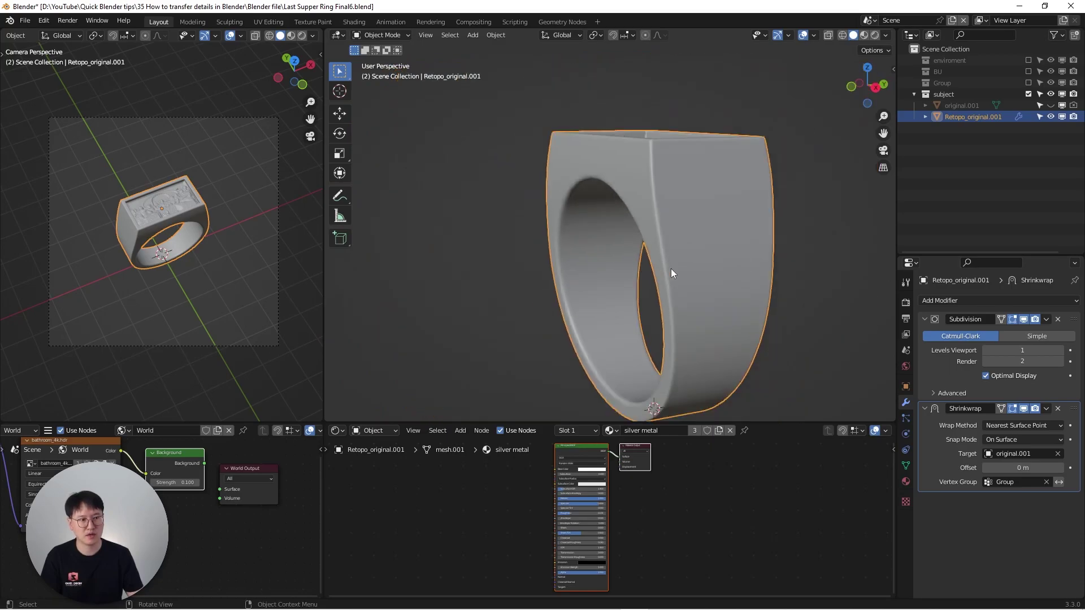
middle_click_drag(670, 269, 690, 259)
scroll(729, 282, "up", 4)
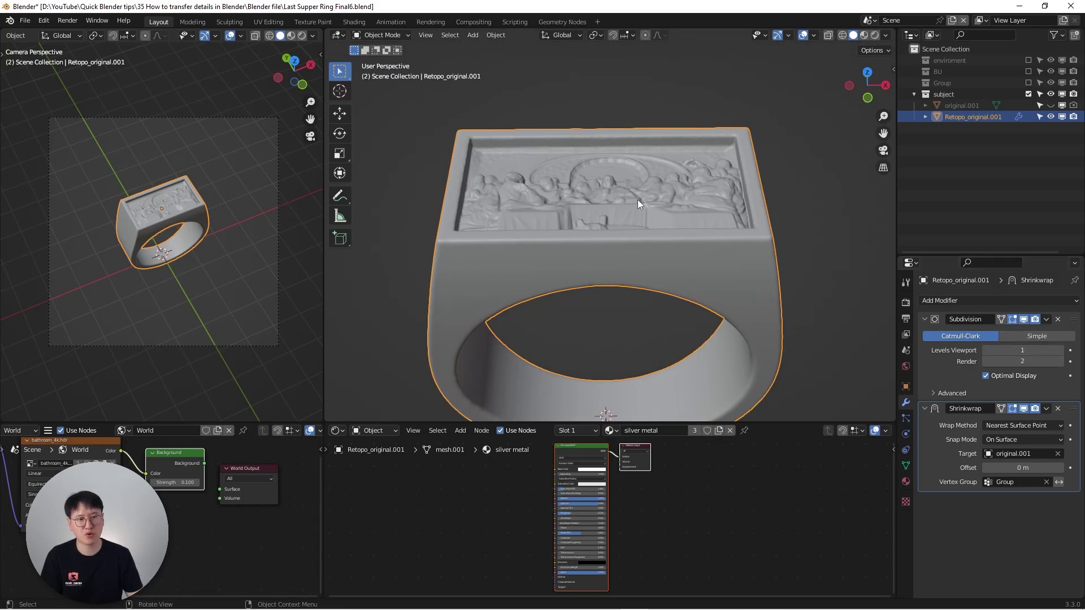
scroll(638, 199, "up", 3)
middle_click_drag(637, 215, 632, 265)
scroll(616, 207, "down", 1)
scroll(707, 225, "up", 1)
scroll(707, 228, "up", 1)
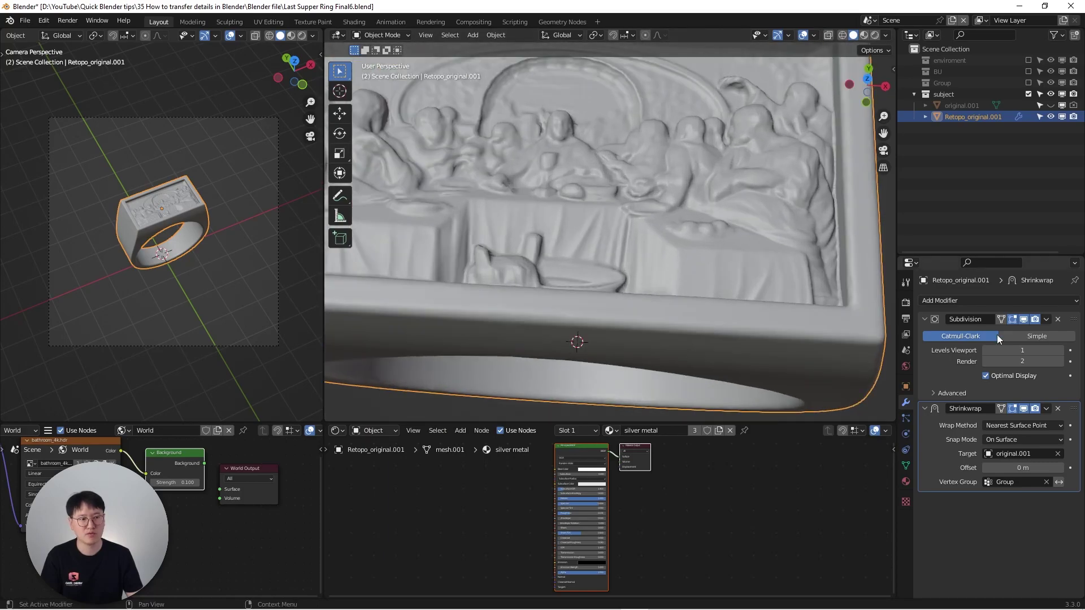
Set the Subdivision modifier's viewport levels to 2 and apply Shade Smooth to the retopologized ring
left_click(1065, 351)
scroll(588, 175, "down", 4)
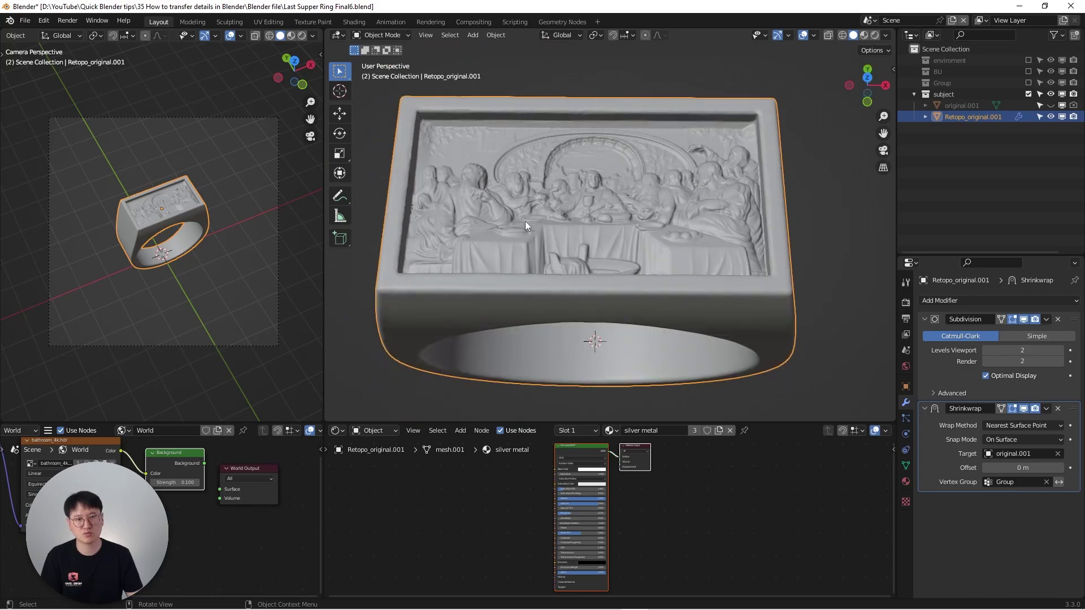
middle_click_drag(691, 247, 629, 227)
right_click(536, 185)
left_click(551, 175)
scroll(617, 134, "up", 3)
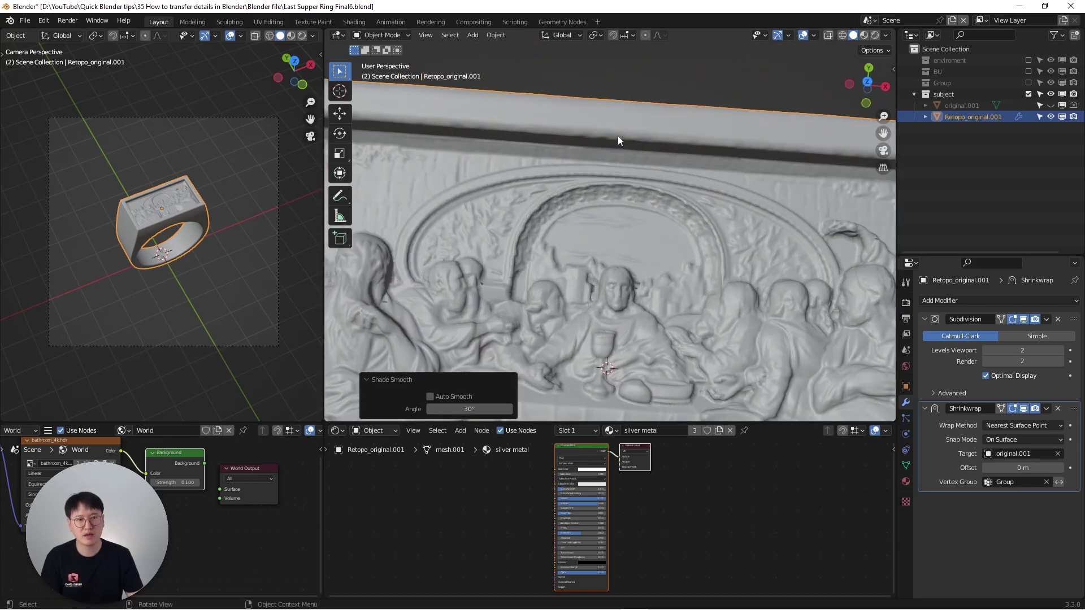
Inspect the transferred relief, the recess walls and the whole smoothed ring up close and from several angles
middle_click_drag(617, 135, 623, 103)
scroll(623, 104, "up", 2)
scroll(605, 151, "down", 2)
middle_click_drag(605, 155, 609, 158)
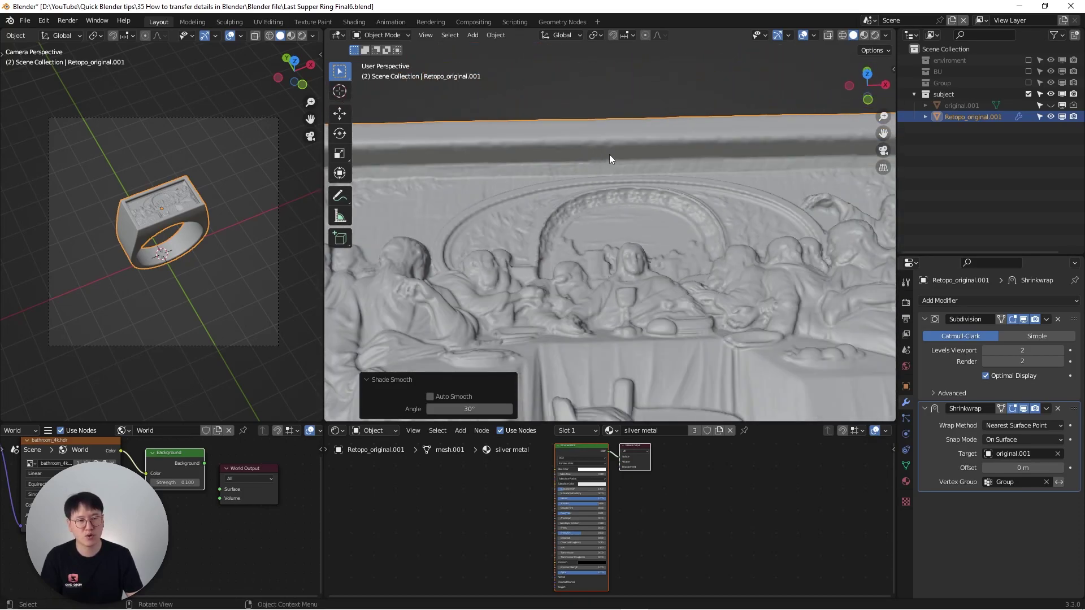
scroll(608, 159, "down", 4)
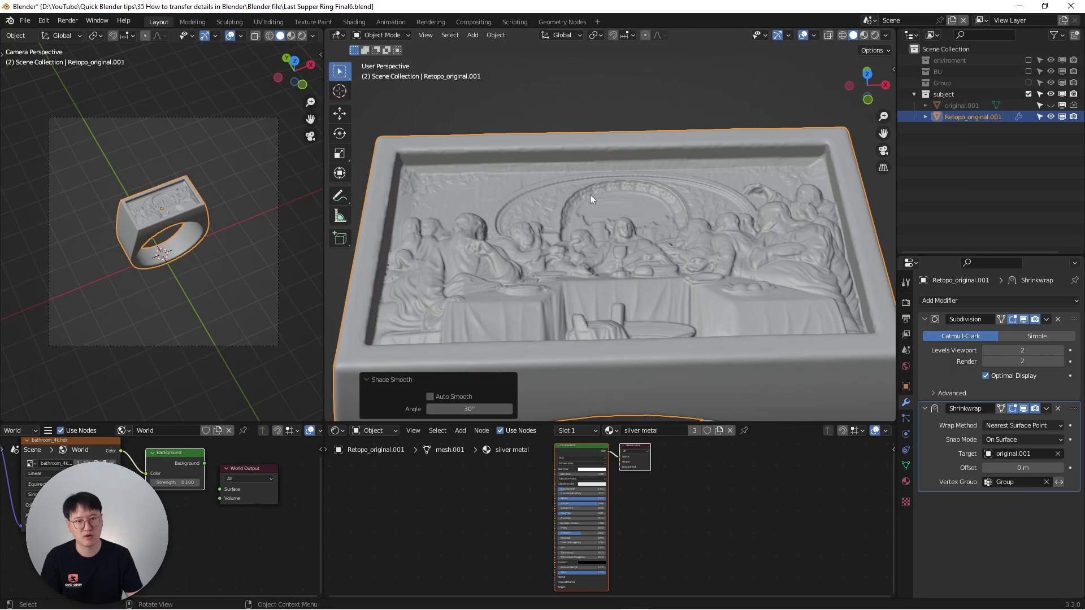
middle_click_drag(548, 196, 566, 259)
scroll(579, 224, "up", 3)
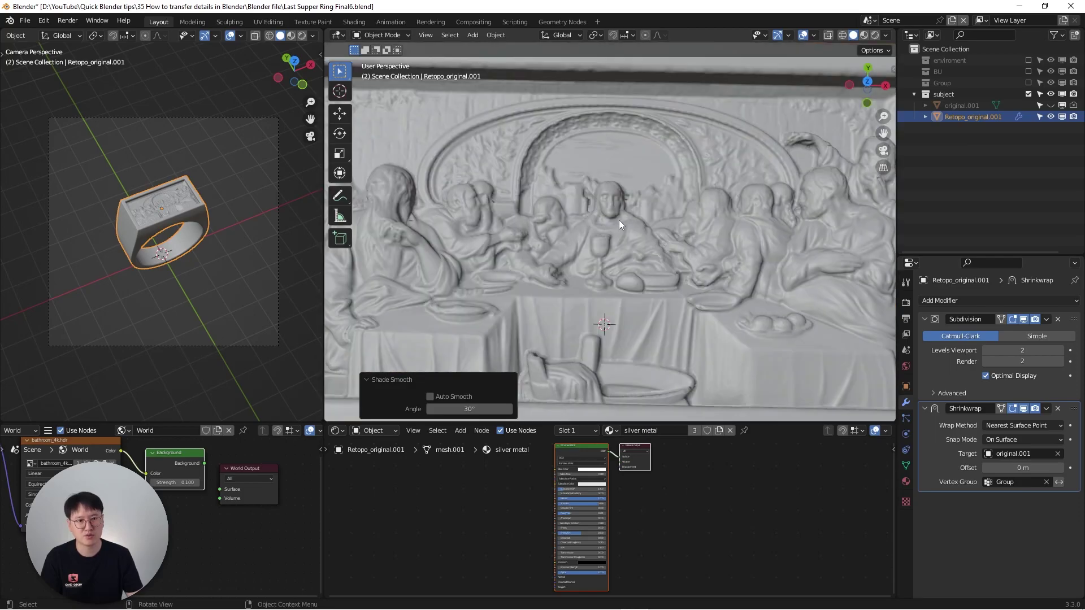
scroll(682, 243, "up", 2)
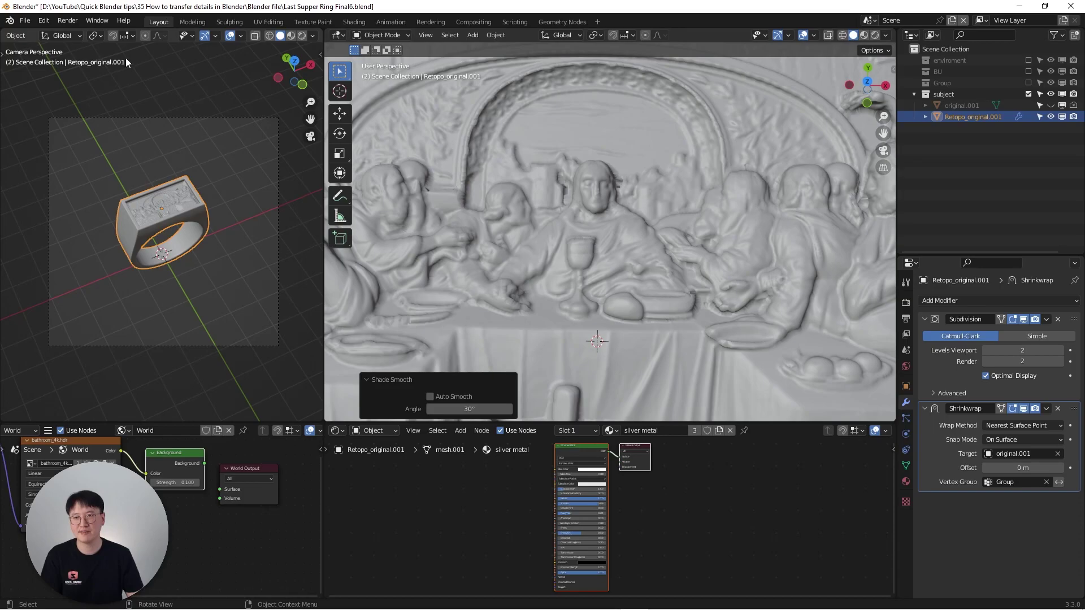
scroll(616, 221, "down", 2)
scroll(628, 224, "down", 2)
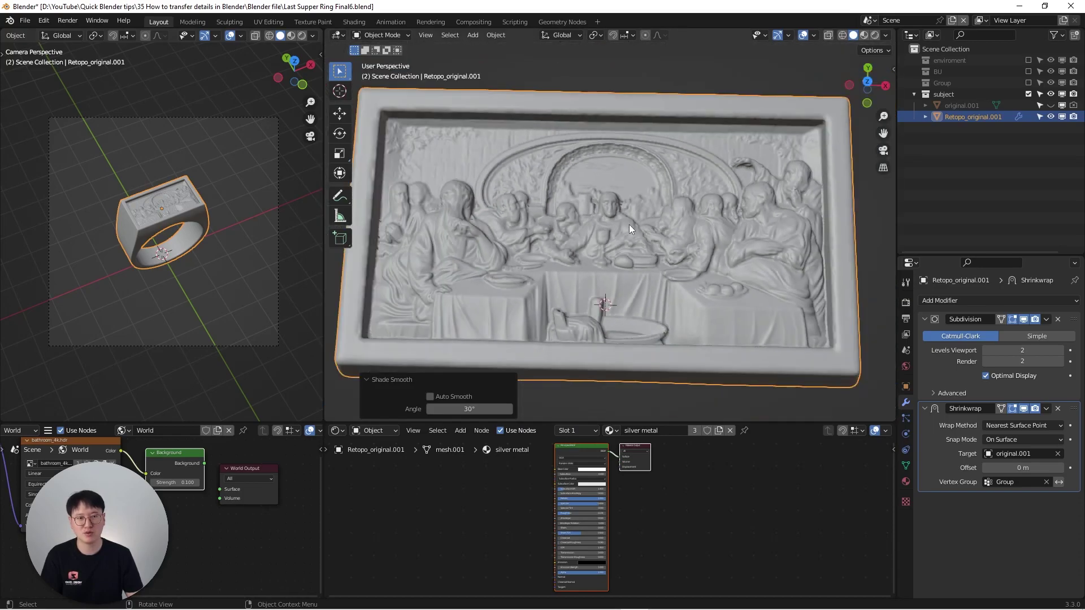
middle_click_drag(649, 226, 601, 195)
scroll(617, 243, "down", 1)
scroll(612, 211, "down", 2)
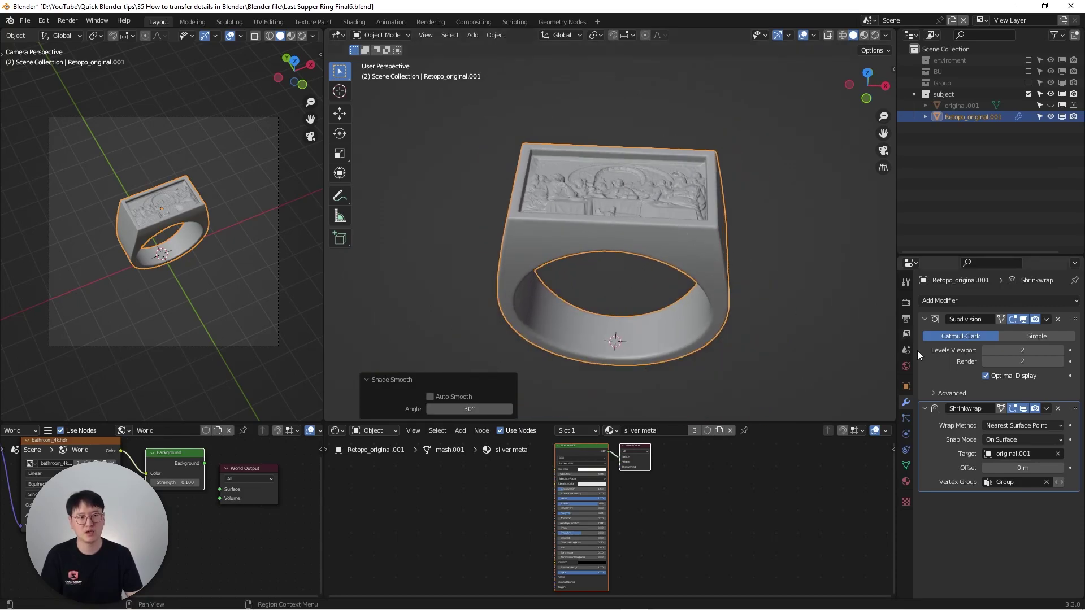
middle_click_drag(654, 192, 681, 246)
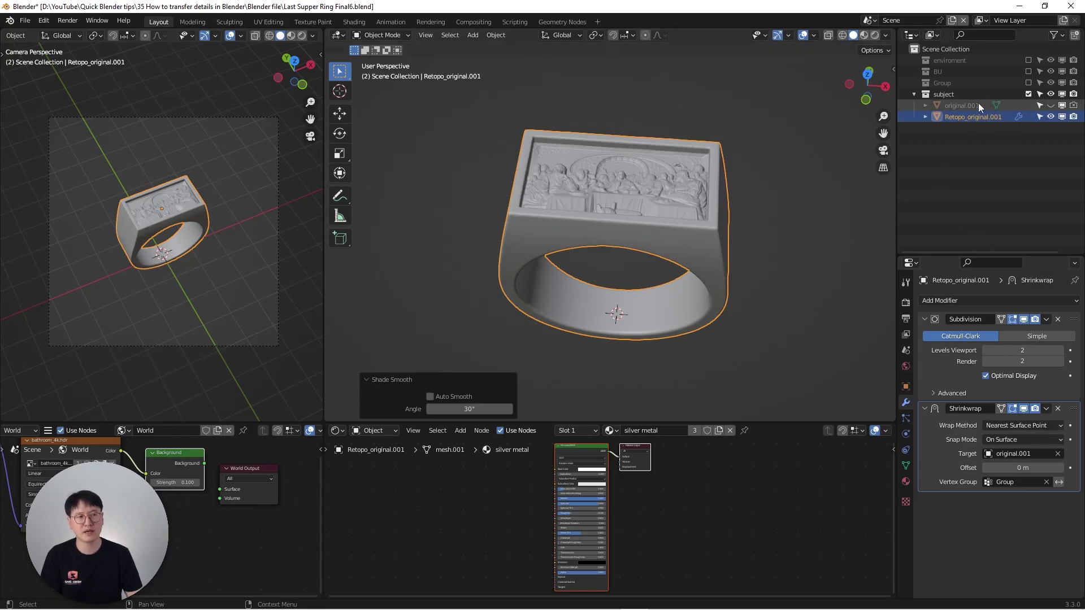
Show original.001 over the retopologized ring for comparison, and leave both its viewport and render visibility off
left_click(1051, 105)
scroll(758, 179, "up", 3)
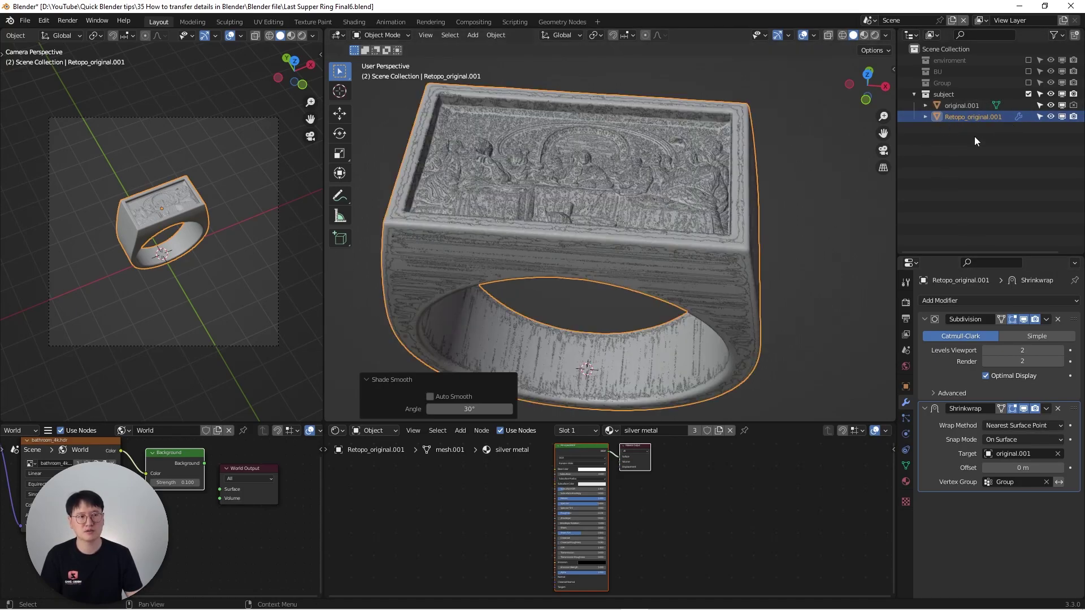
left_click(1051, 106)
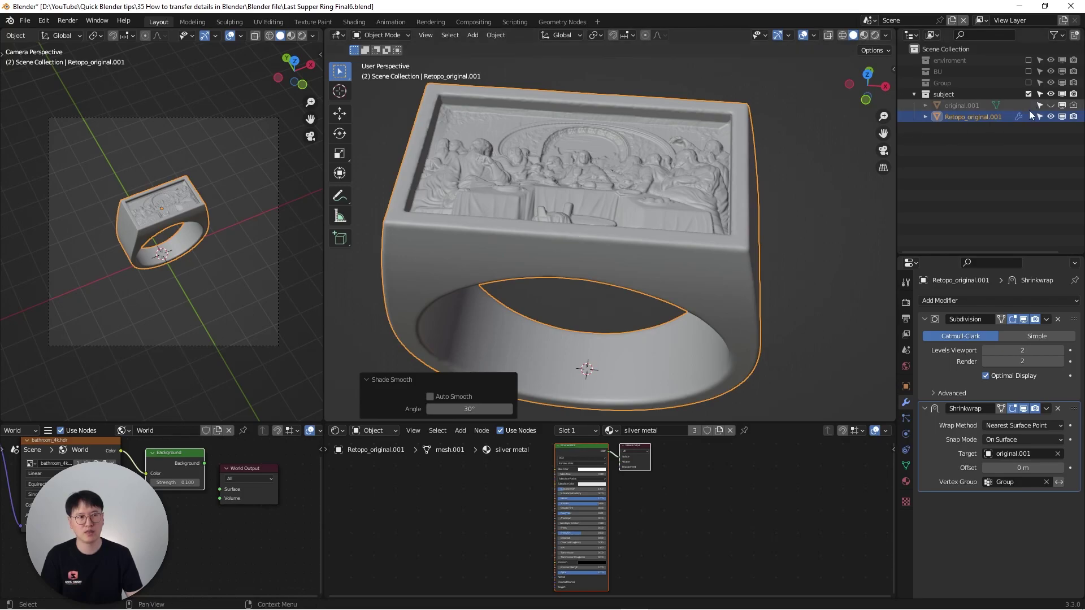
left_click(1073, 106)
scroll(539, 209, "down", 2)
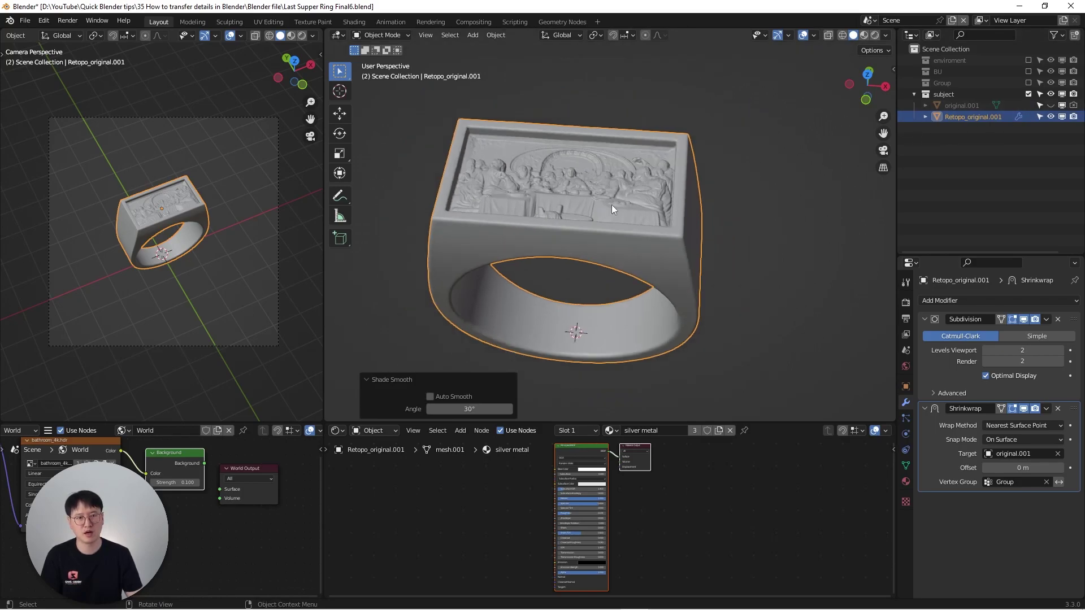
scroll(612, 209, "down", 1)
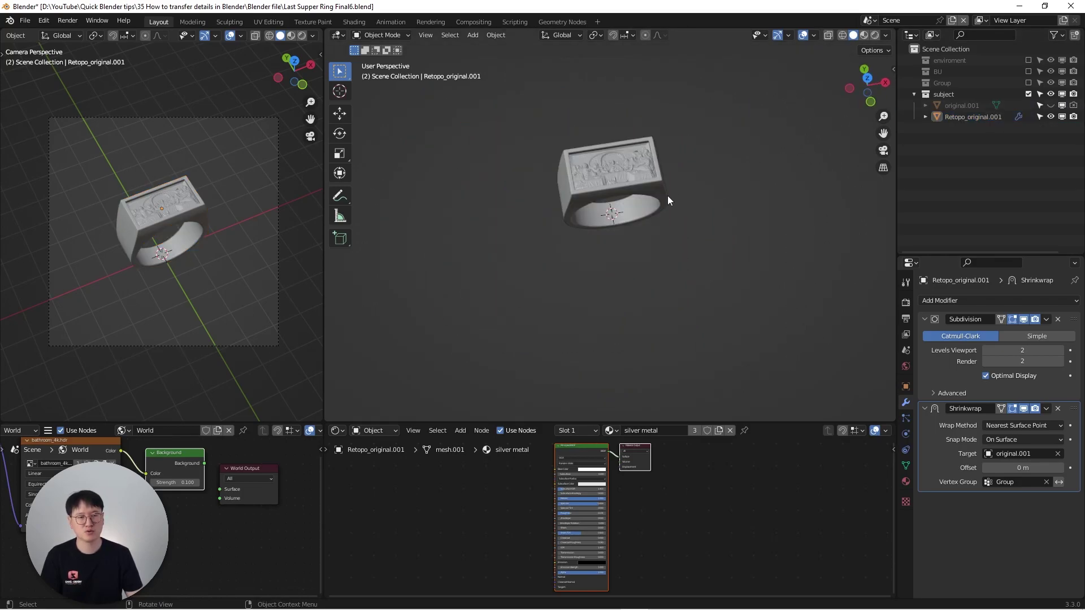
Include the enviroment collection in the view layer and preview the ring through the camera in Rendered shading
key("KP_0")
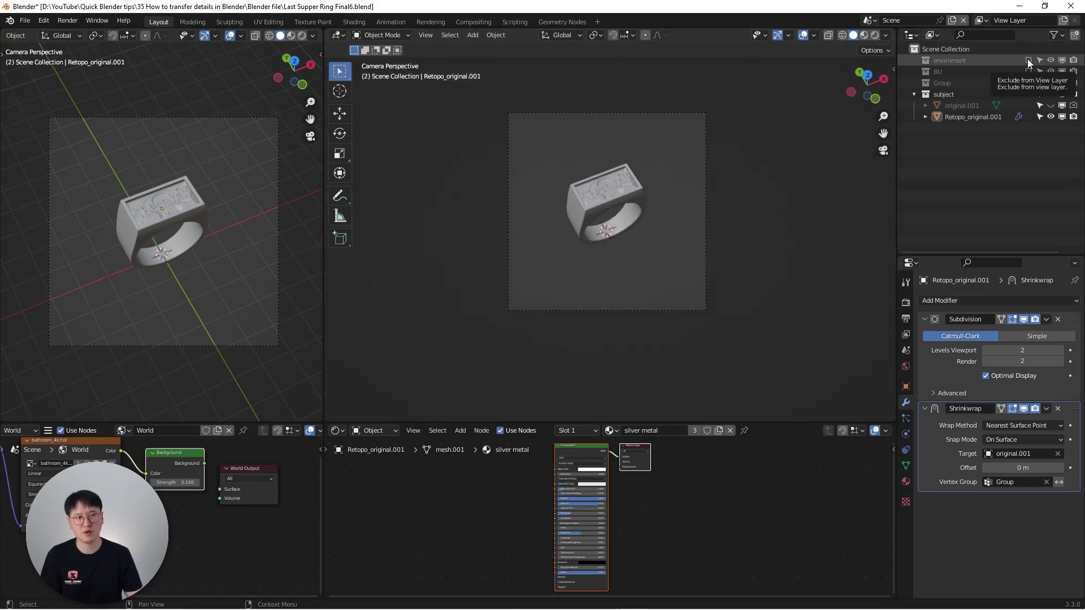
left_click(1027, 60)
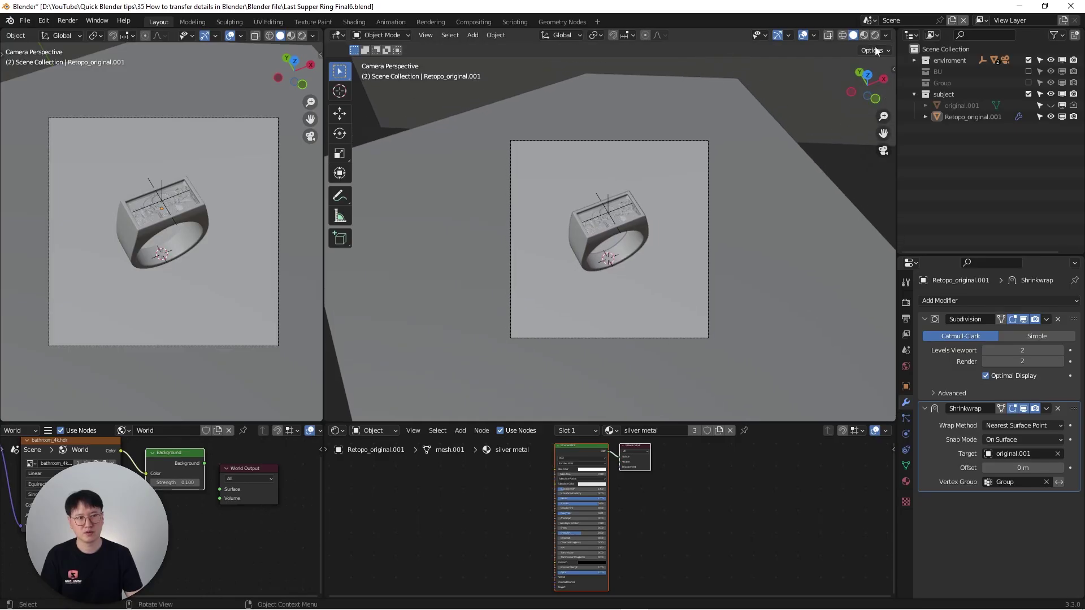
key("z")
scroll(669, 232, "up", 8)
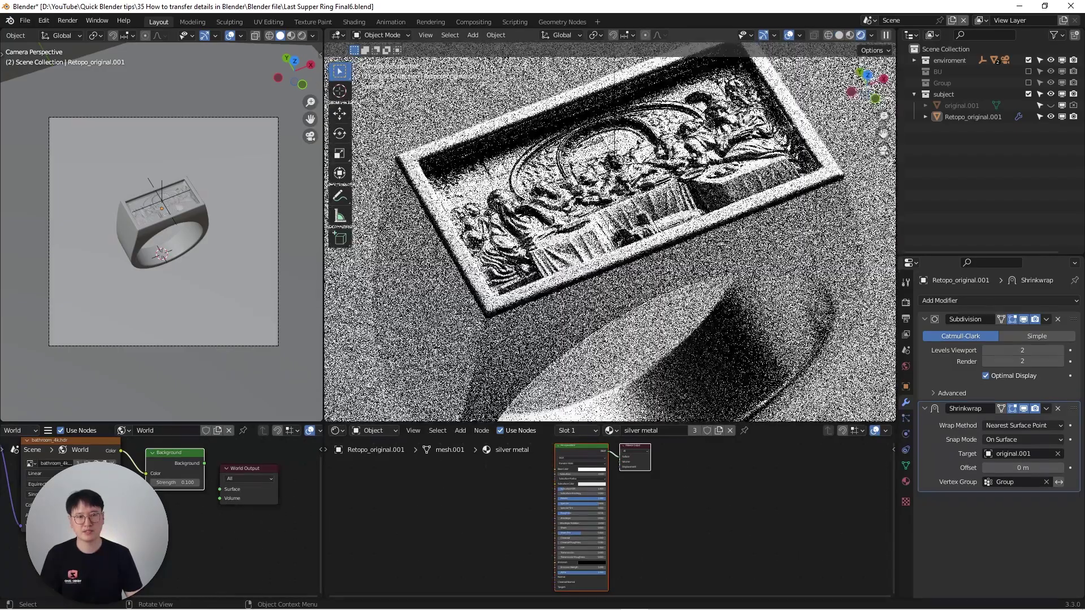
Fit the camera frame to the rendered viewport, hide the viewport overlays and frame the ring up close
scroll(668, 232, "down", 2)
middle_click_drag(641, 256, 636, 139, "shift")
key("Home")
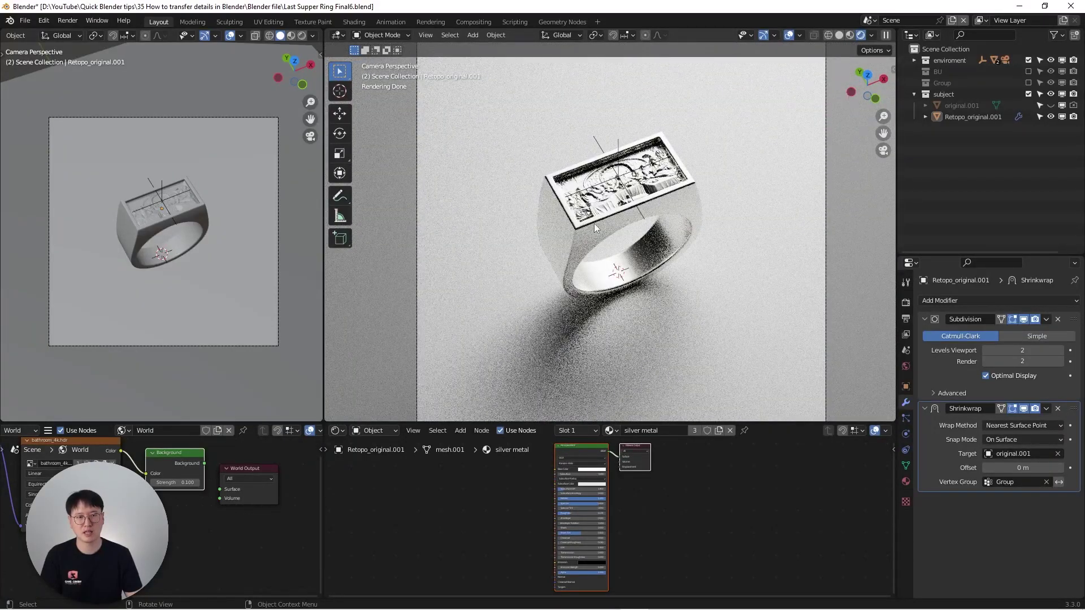
left_click(790, 35)
scroll(613, 189, "up", 8)
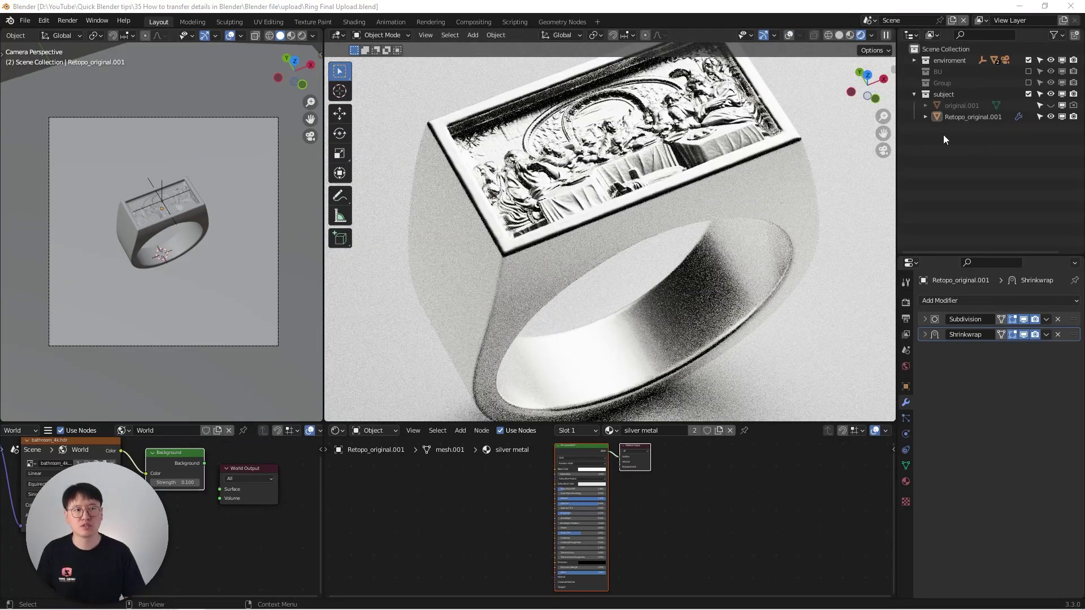
scroll(809, 155, "down", 1)
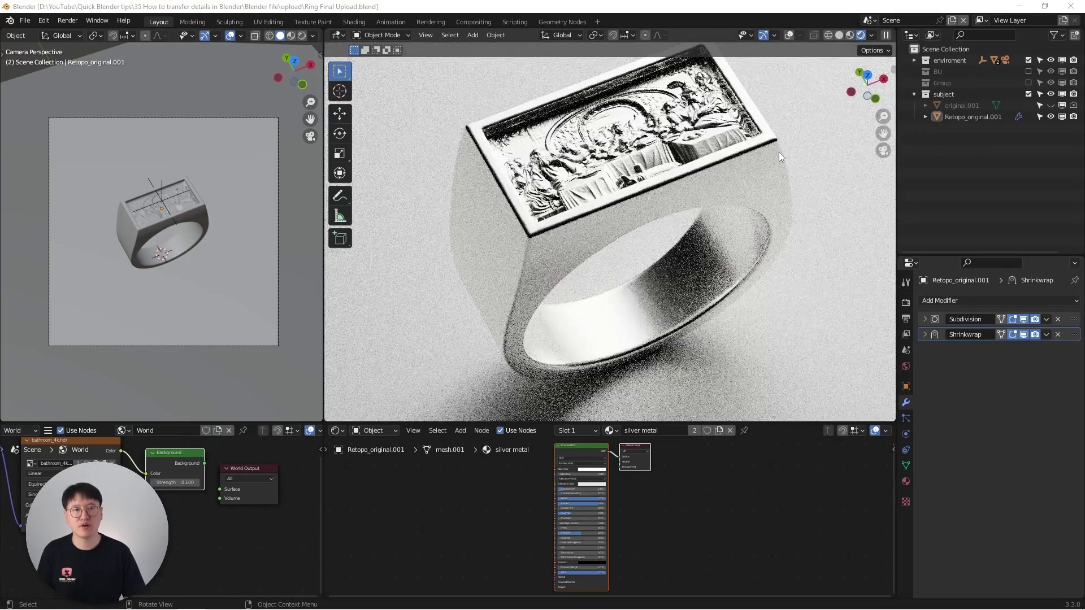
Hide Retopo_original.001, show original.001 in its place and inspect the original's rendered band and relief
left_click(1050, 116)
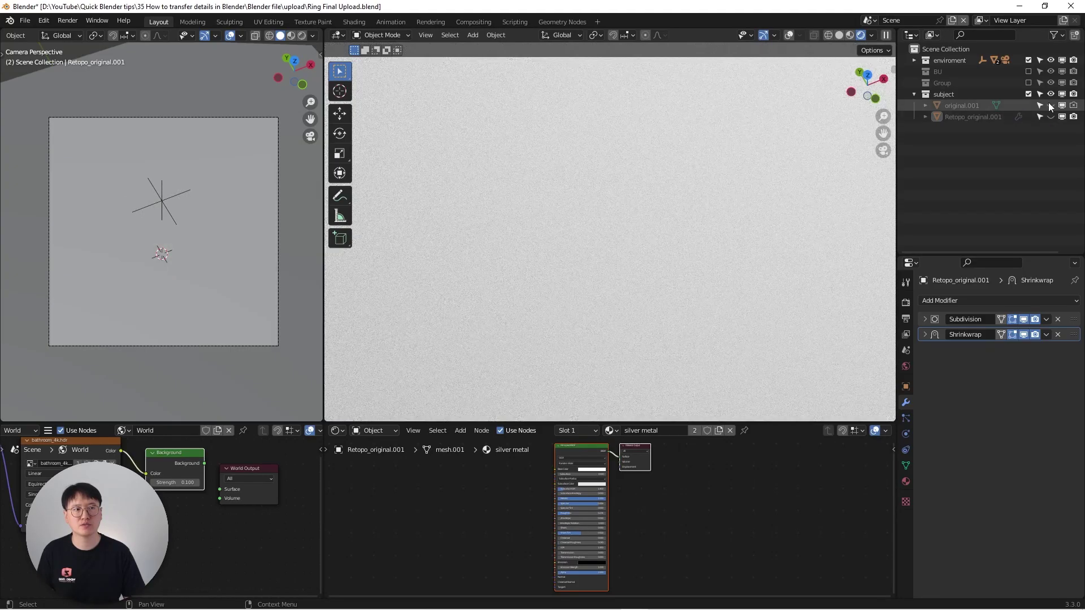
left_click(1050, 106)
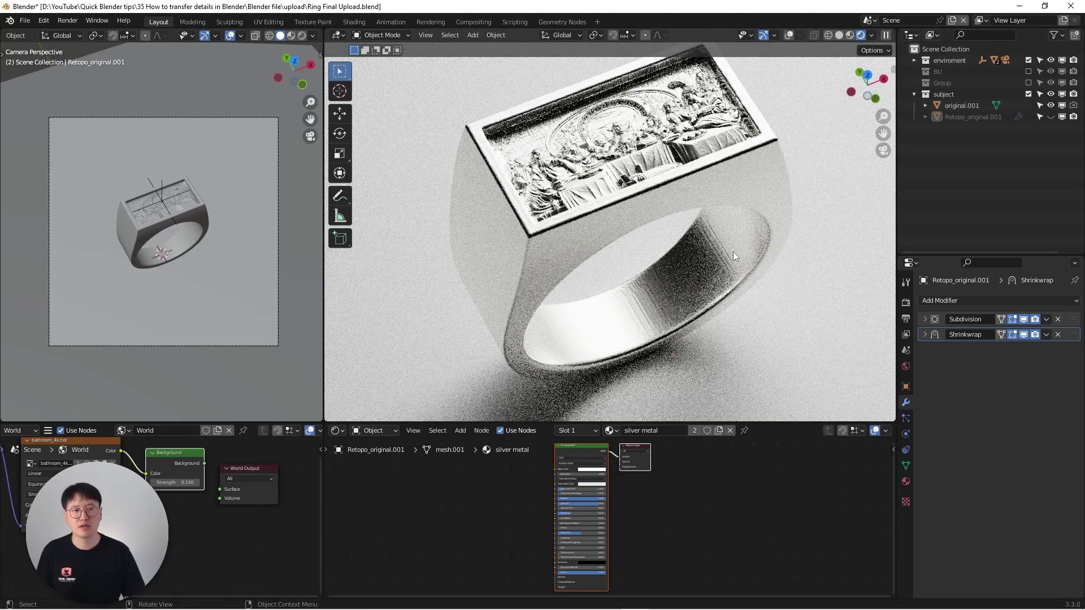
scroll(652, 305, "up", 5)
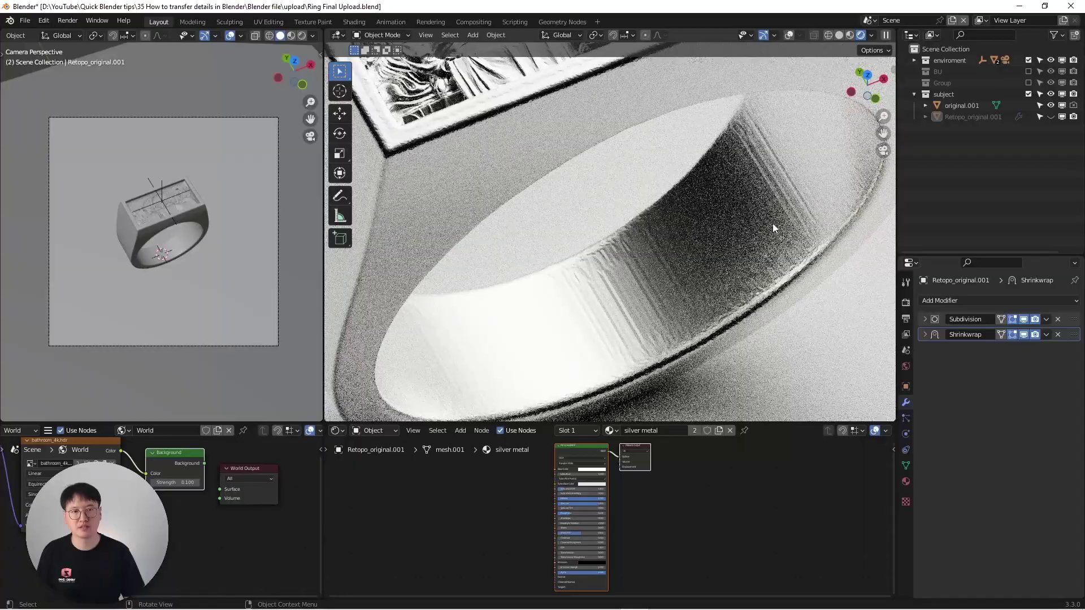
scroll(400, 131, "down", 6)
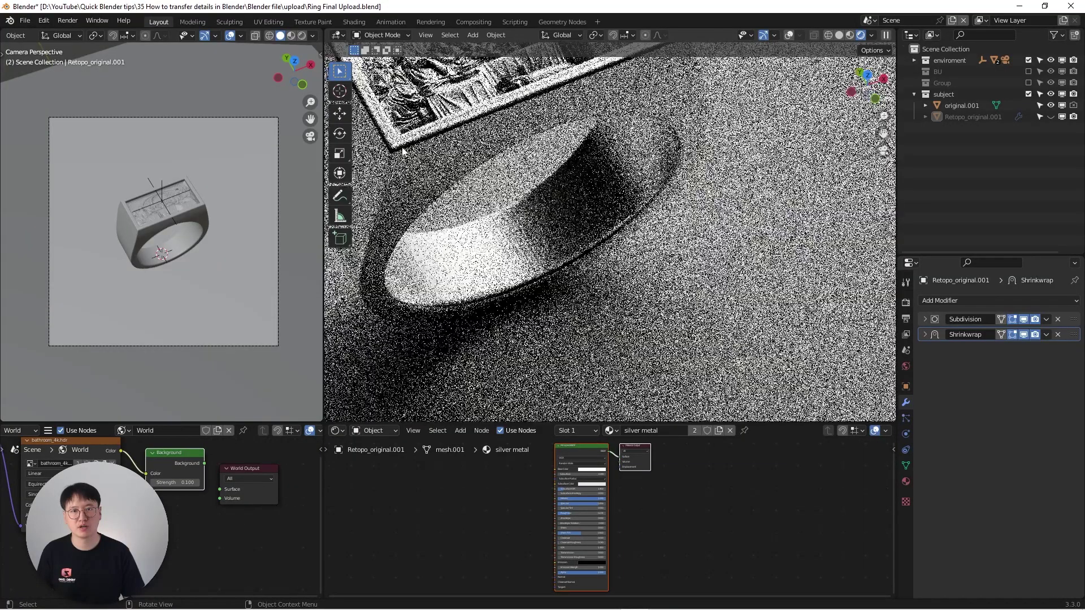
scroll(377, 192, "up", 3)
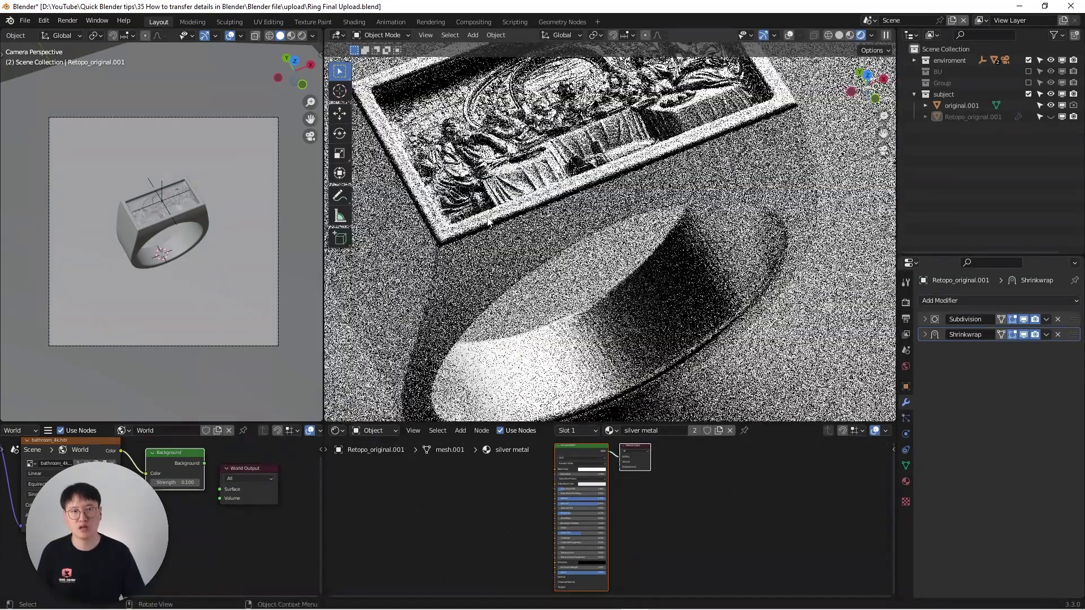
scroll(556, 152, "up", 3)
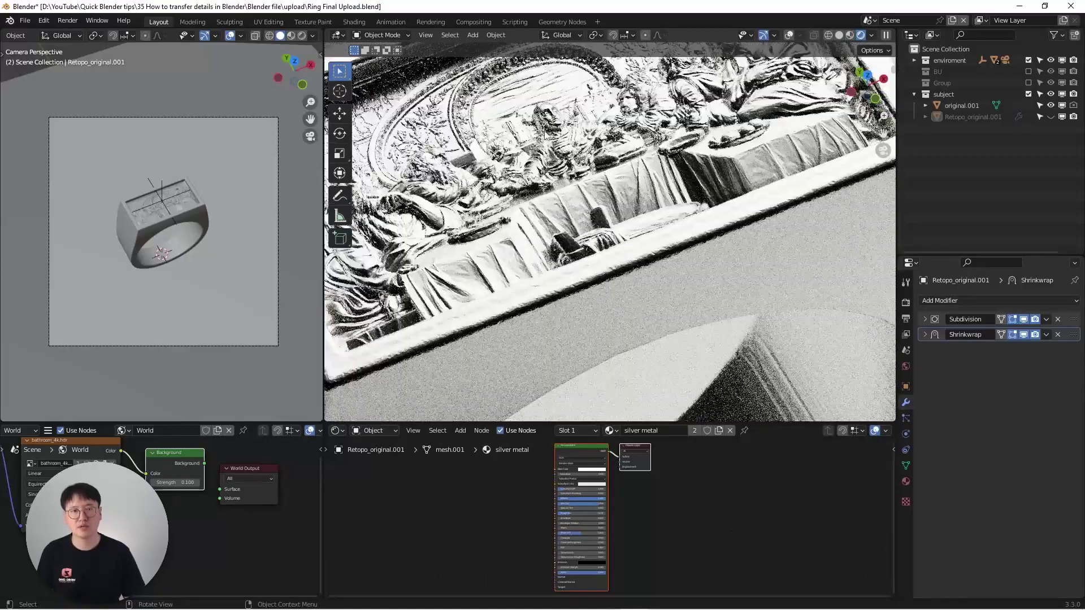
scroll(556, 138, "down", 4)
Switch the visible ring back to Retopo_original.001, hide original.001 and compare the rendered relief, band and full ring
left_click(1051, 116)
left_click(1051, 105)
scroll(611, 226, "up", 3)
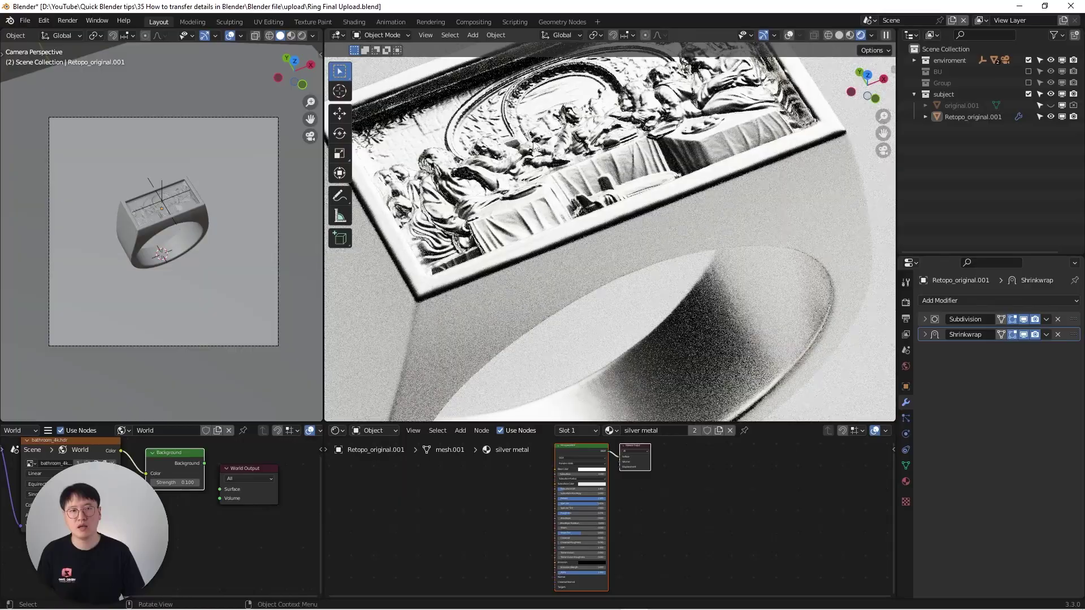
scroll(610, 226, "up", 3)
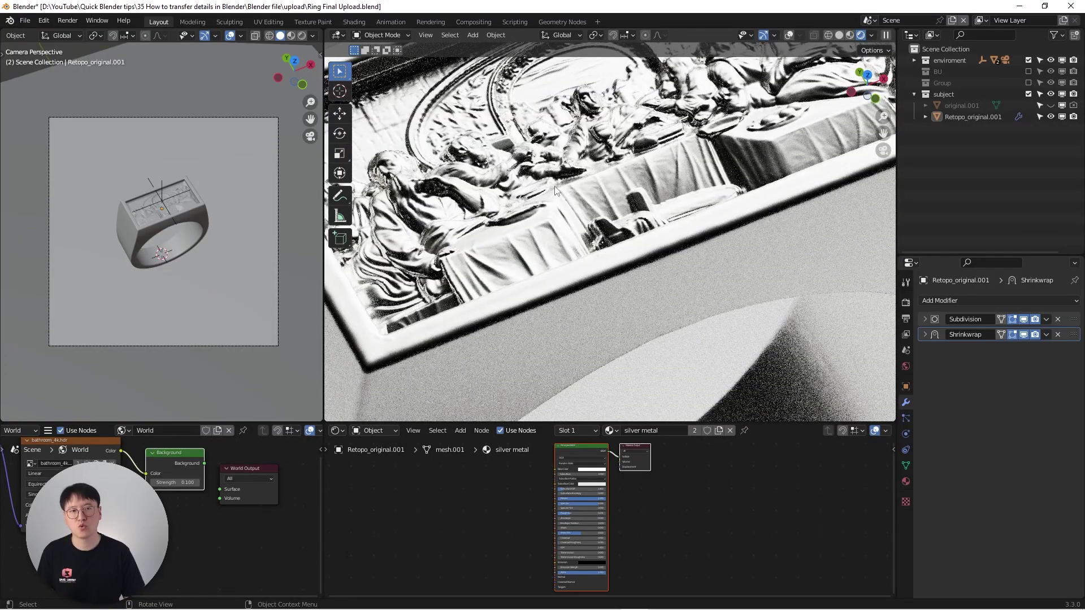
scroll(555, 191, "down", 5)
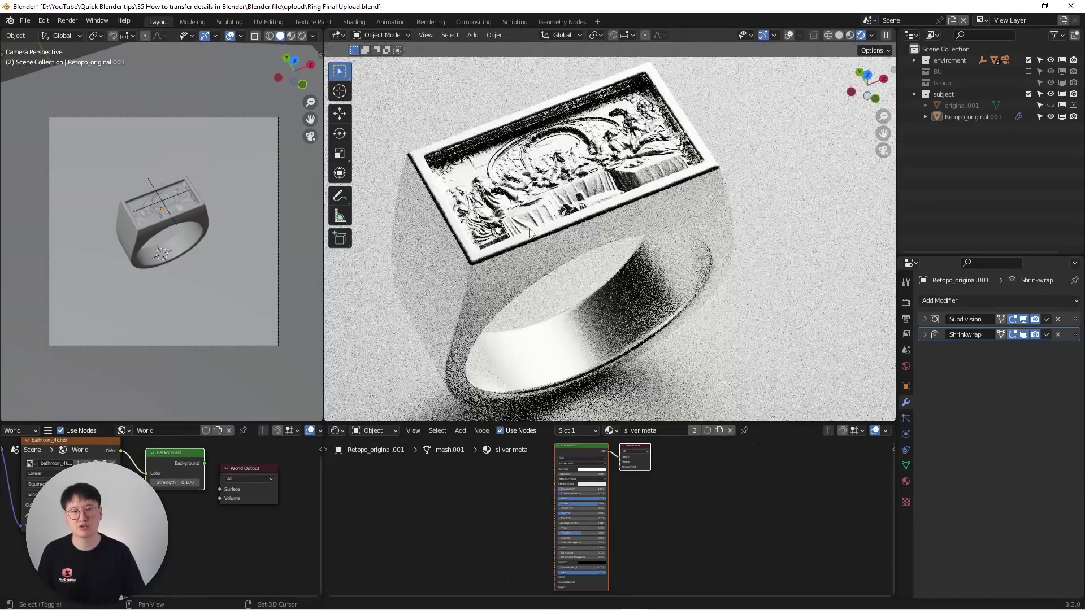
middle_click_drag(529, 229, 534, 191, "shift")
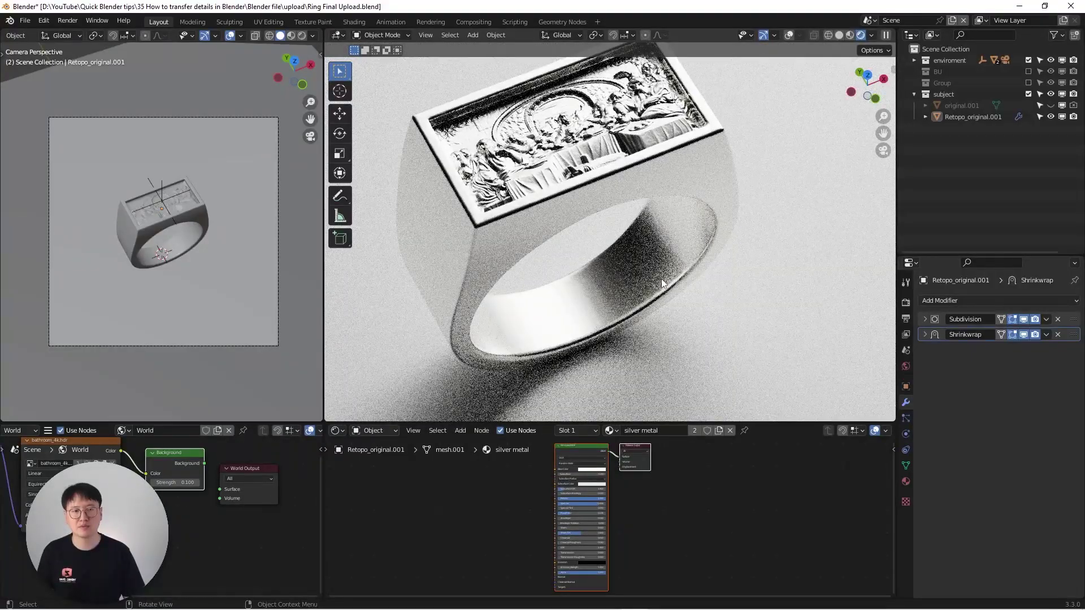
scroll(694, 246, "down", 1)
middle_click_drag(670, 269, 633, 274, "shift")
scroll(627, 274, "down", 2)
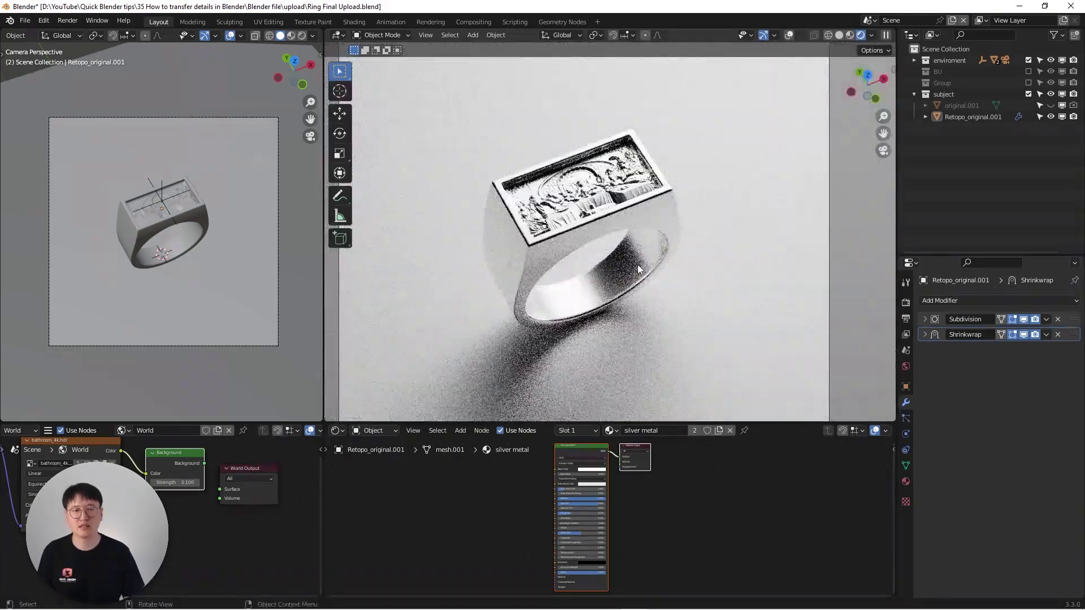
scroll(634, 274, "down", 2)
middle_click_drag(626, 237, 624, 229, "shift")
scroll(624, 229, "down", 1)
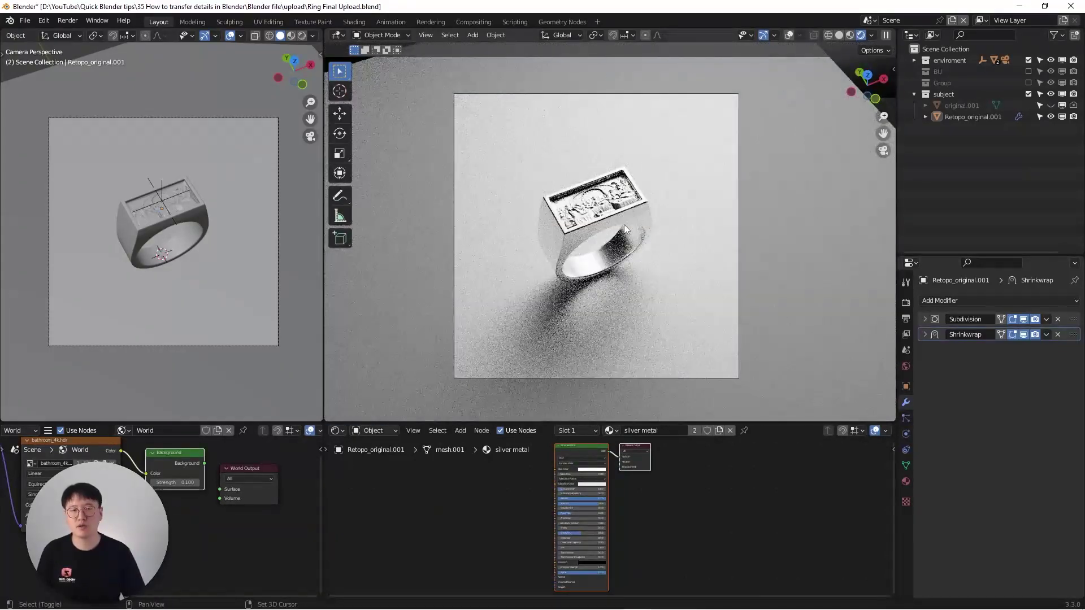